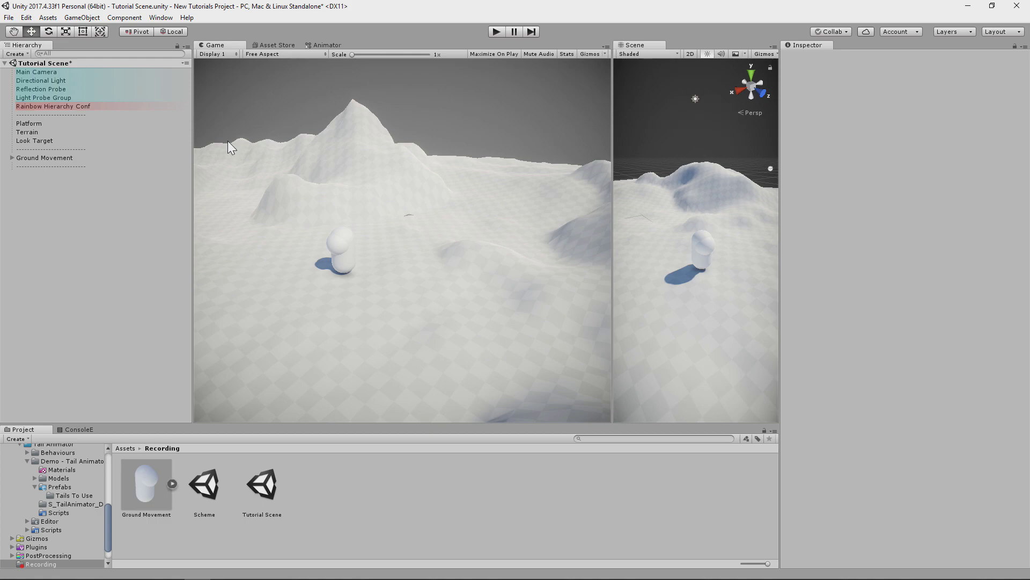
- View the Animal pack deluxe page in the Asset Store and play-test moving the capsule character across the terrain
left_click(277, 45)
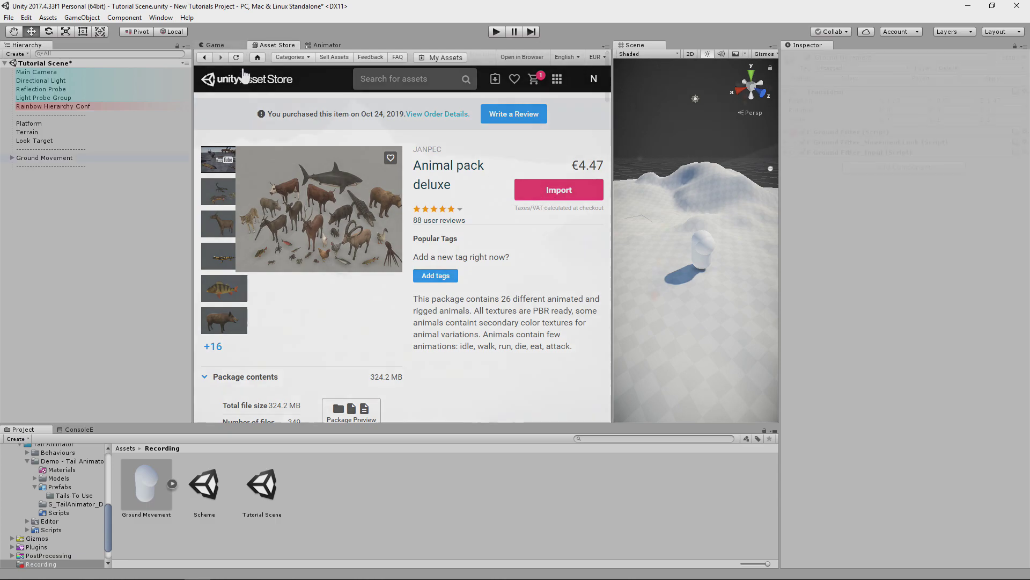
left_click(496, 31)
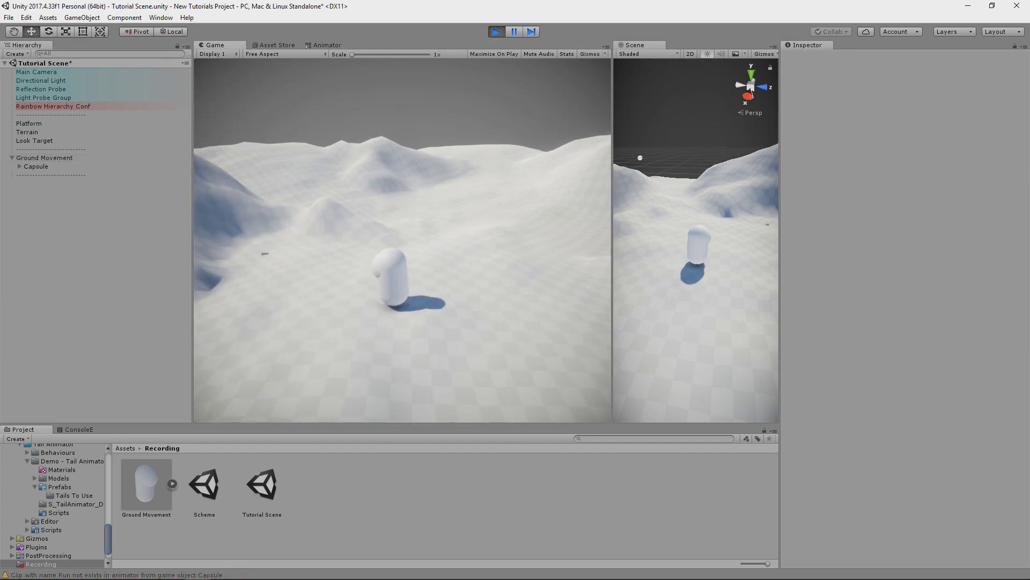
key("w")
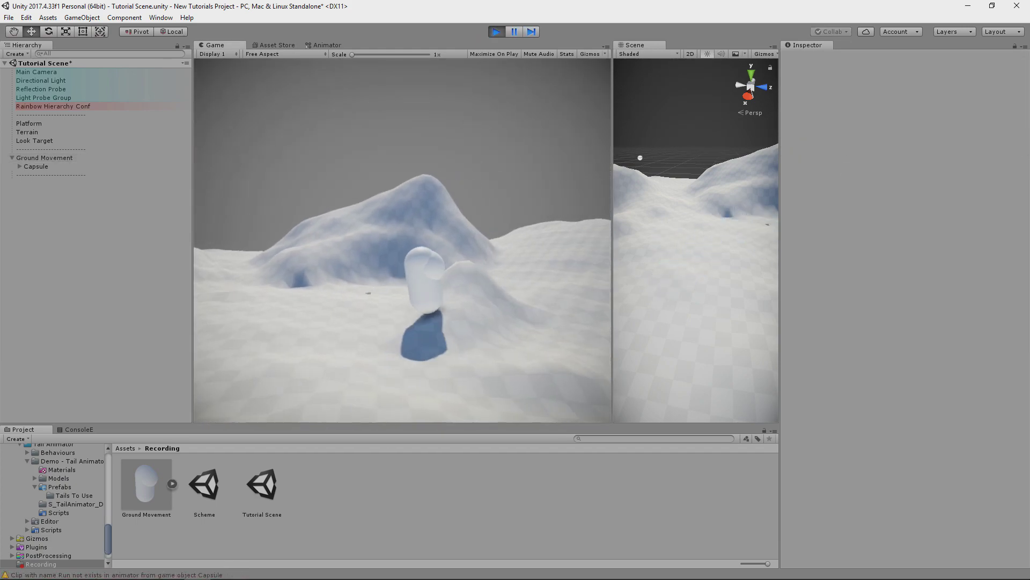
key("a")
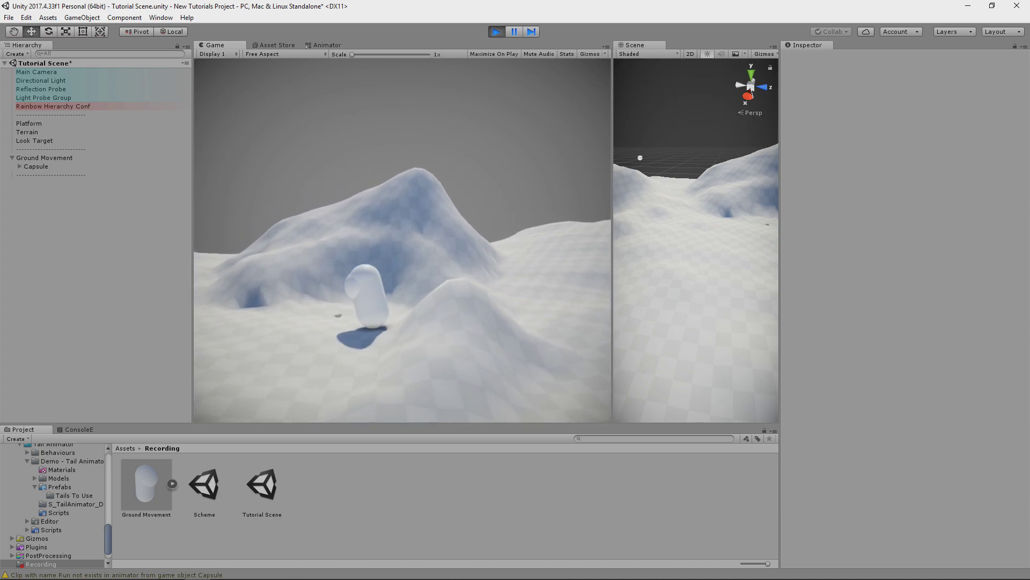
key("d")
key("s")
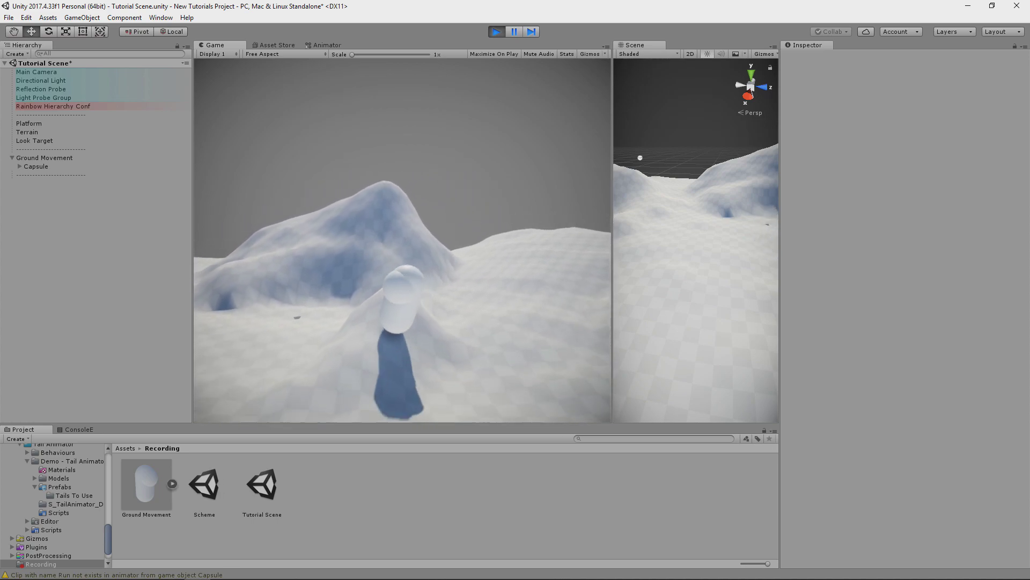
key("d")
key("w")
key("Escape")
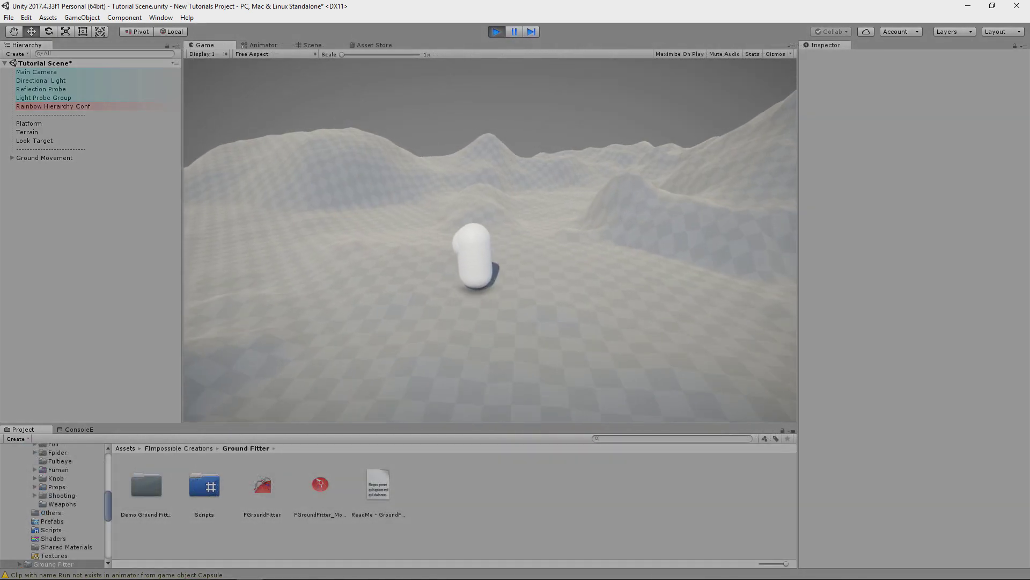
key("s")
key("d")
key("w")
key("a")
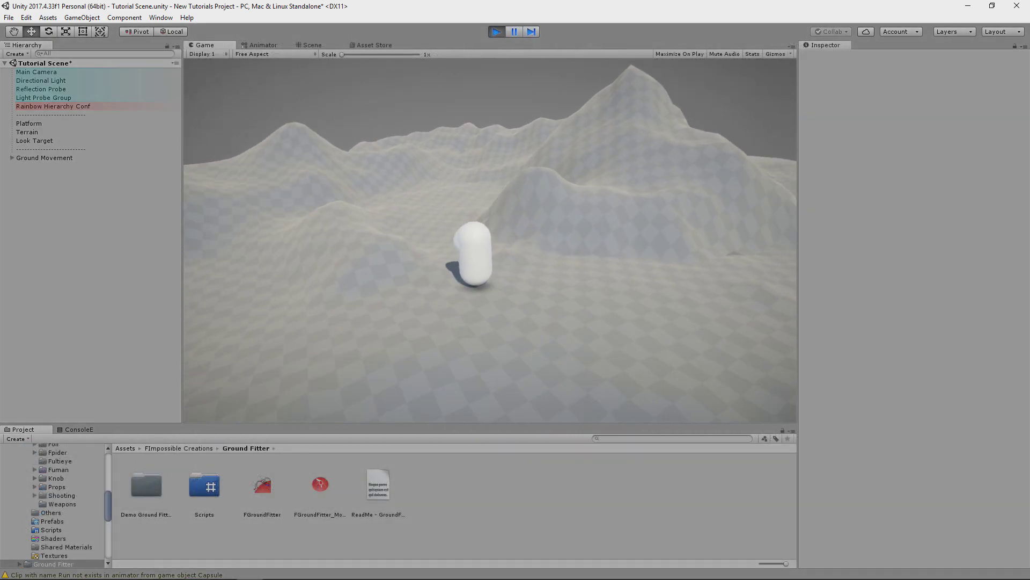
key("s")
key("d")
key("w")
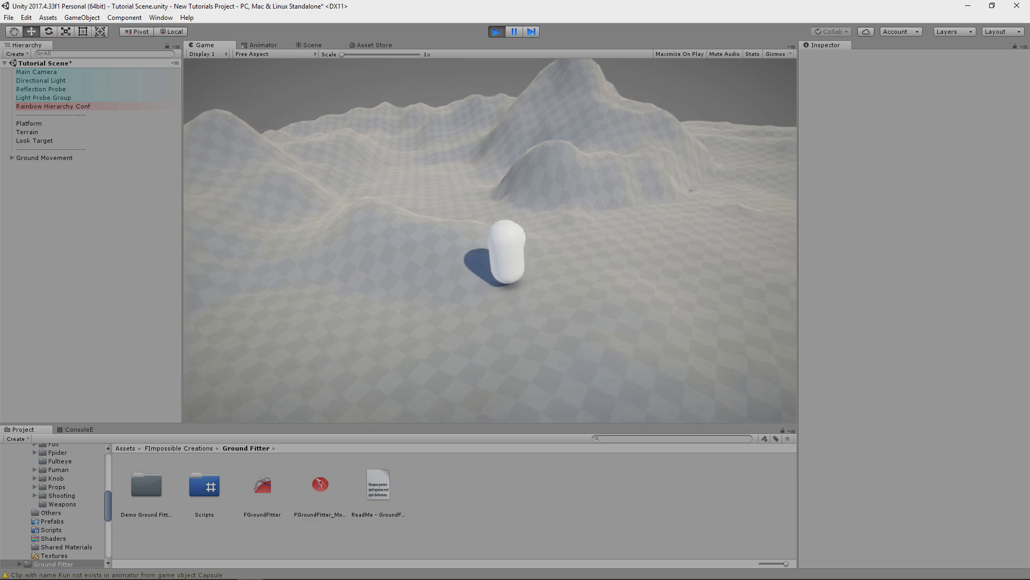
key("d")
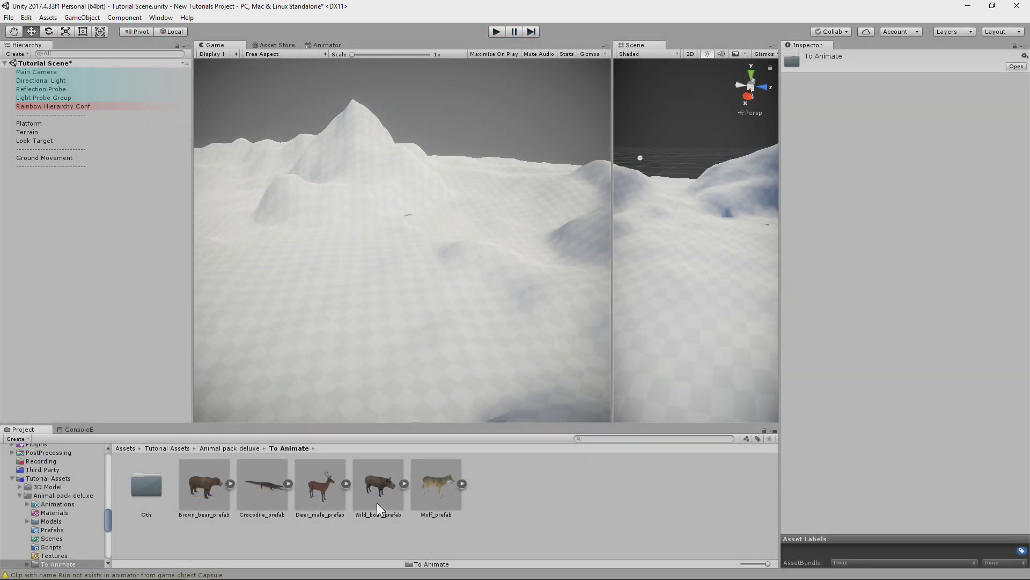
- Add Wolf_prefab to the scene as a child of Ground Movement and set its position to 0, 0, 0
left_click_drag(433, 489, 54, 229)
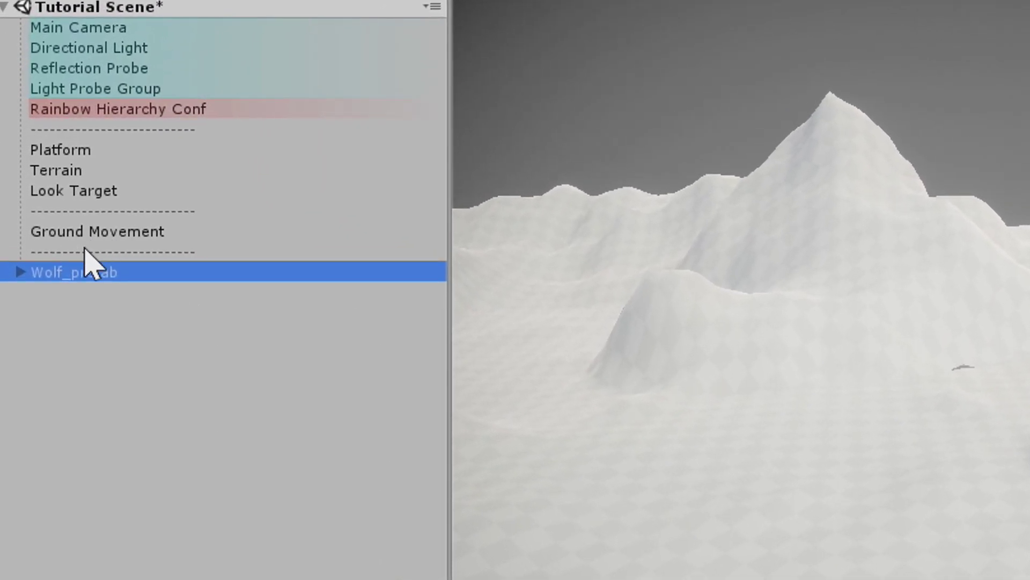
left_click_drag(89, 271, 98, 236)
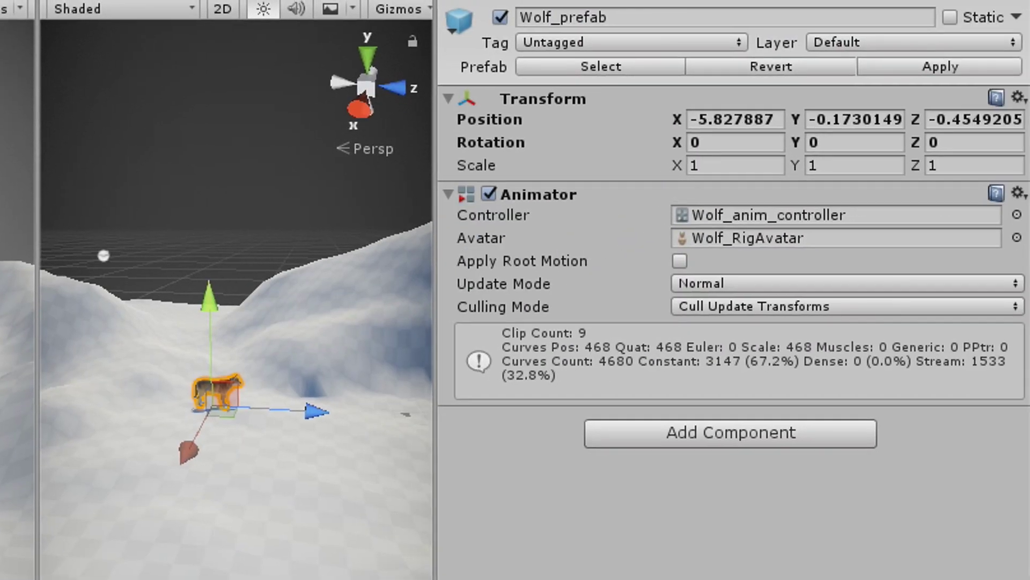
type("0")
left_click(842, 122)
type("0")
left_click(943, 123)
type("0")
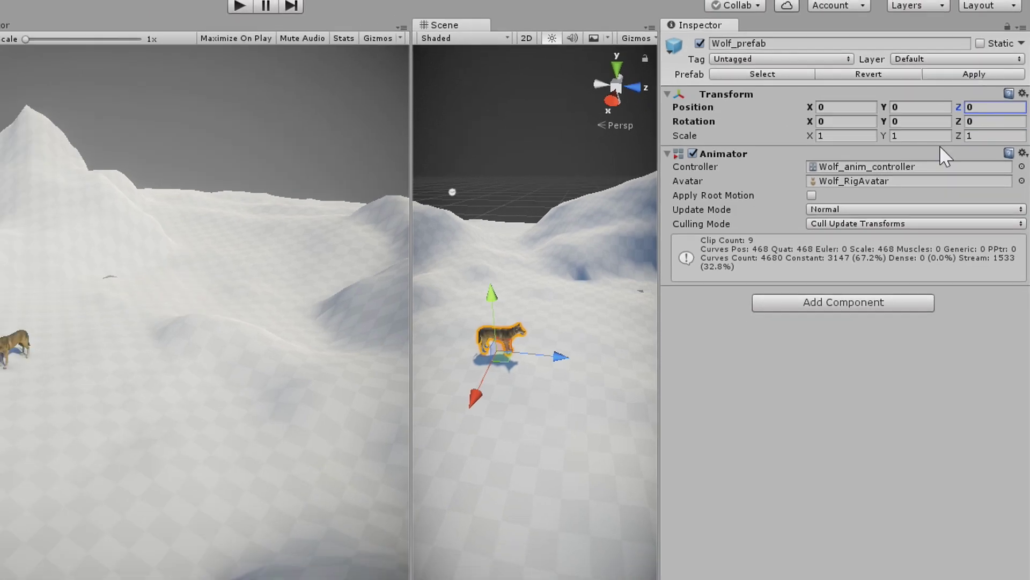
- In Wolf_anim_controller, delete the transitions between idle A and the other animation states and rename idle A to idle
double_click(915, 140)
middle_click_drag(502, 190, 444, 275)
scroll(437, 300, "down", 2)
middle_click_drag(497, 330, 451, 291)
left_click(462, 247)
key("Delete")
left_click(461, 253)
key("Delete")
left_click(457, 276)
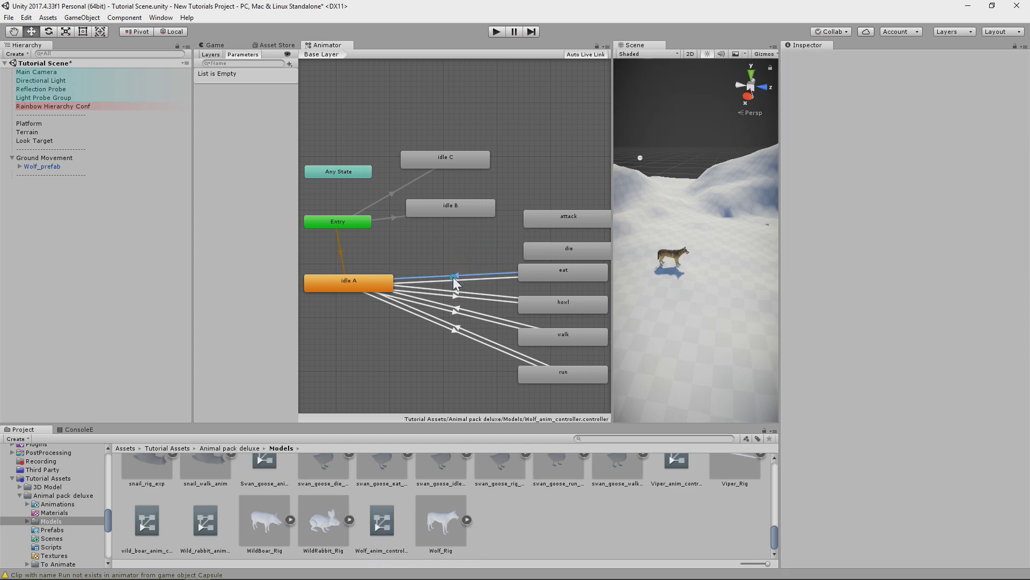
key("Delete")
left_click(457, 311)
key("Delete")
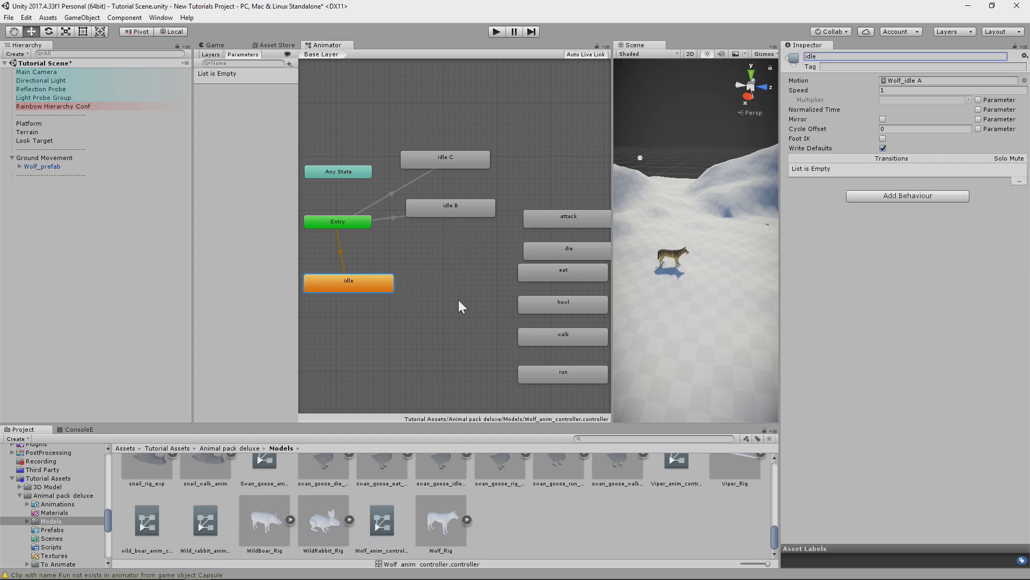
- Place the walk and run states beneath idle and add a float parameter named AnimationSpeed with value 1
left_click(460, 301)
left_click_drag(564, 333, 360, 332)
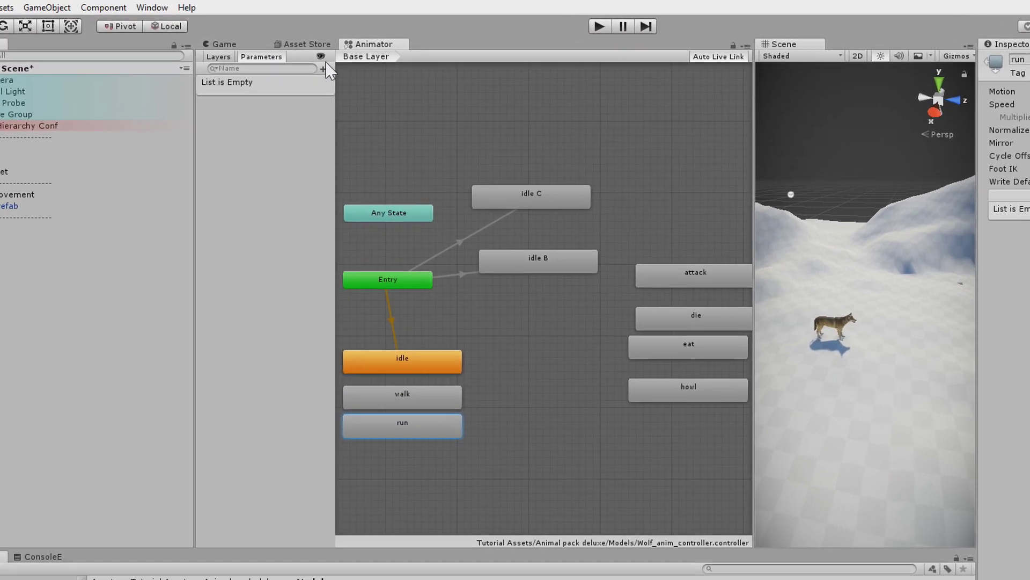
left_click(290, 63)
left_click(488, 119)
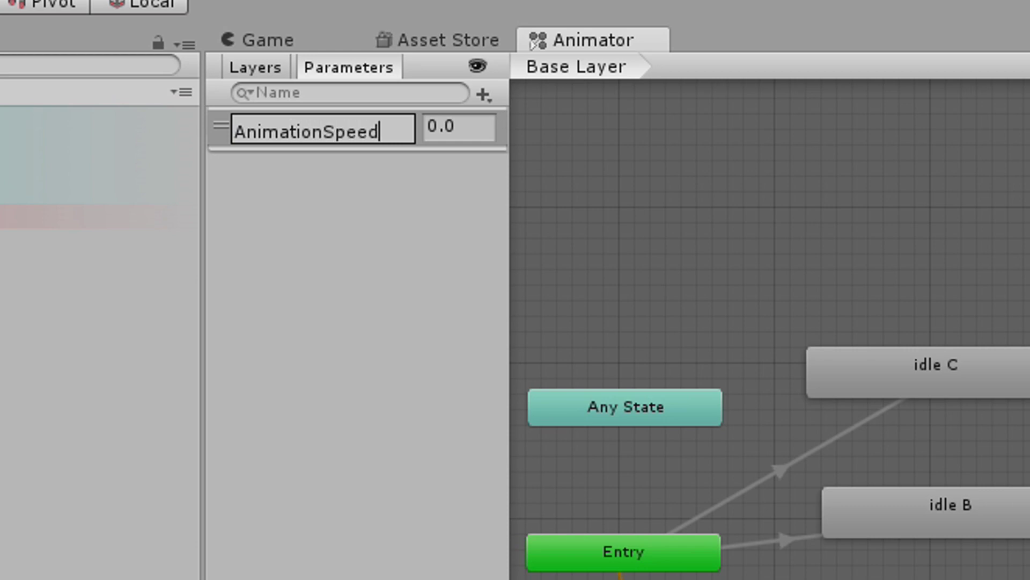
key("Return")
left_click(469, 131)
type("1")
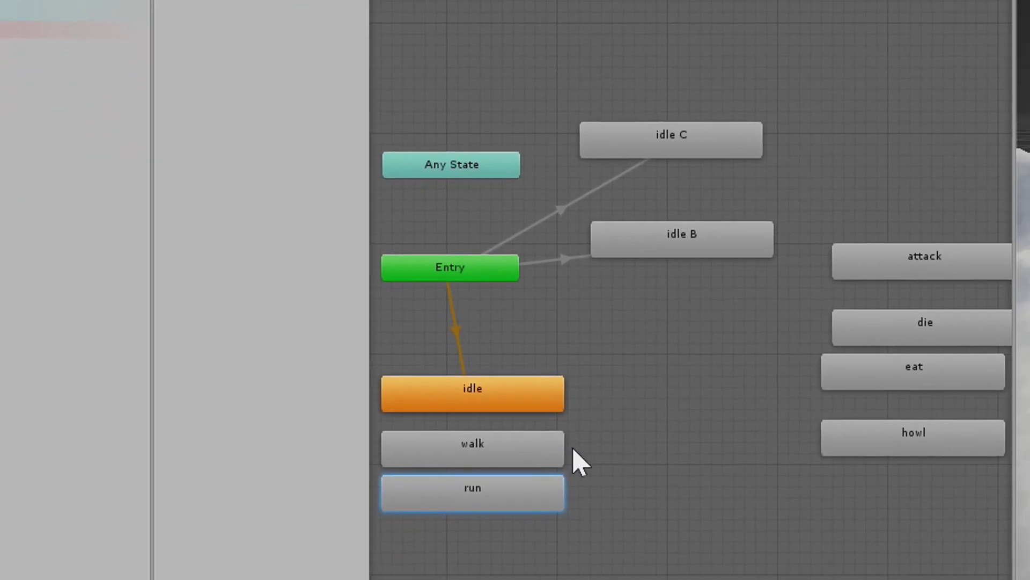
- Make the walk and run states use the AnimationSpeed parameter as their speed multiplier
left_click(517, 447)
left_click(515, 487, "shift")
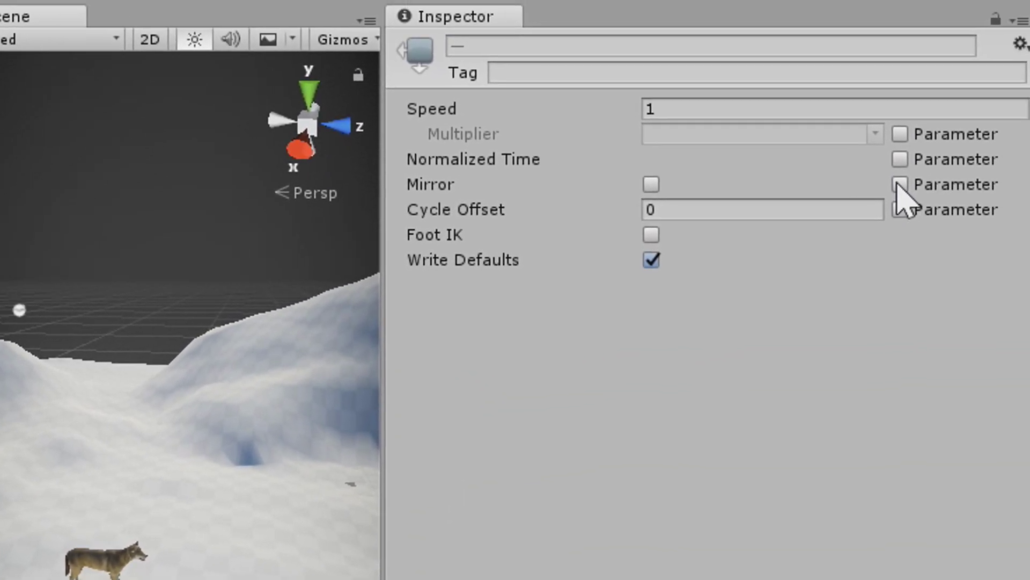
left_click(900, 134)
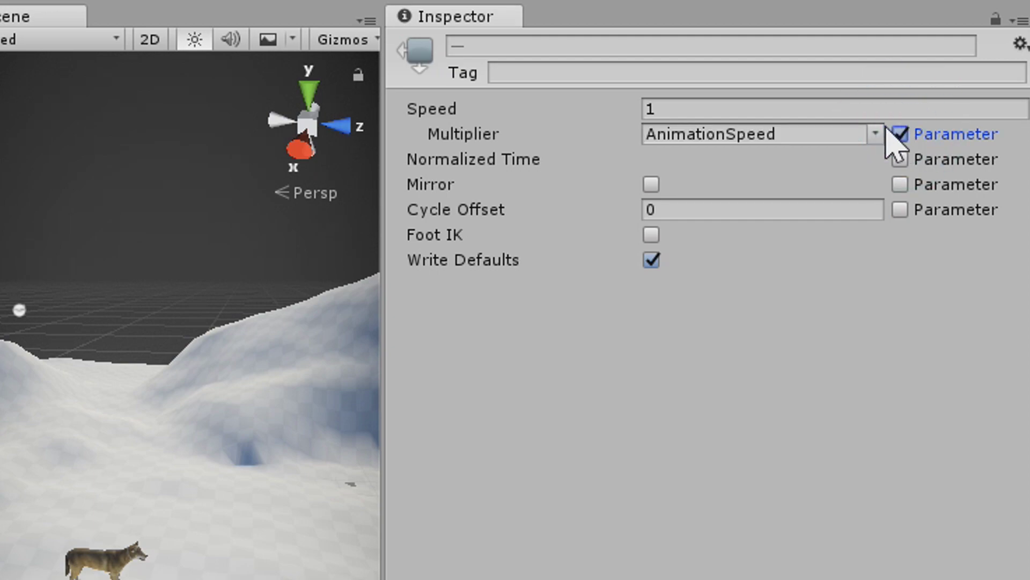
left_click(879, 134)
left_click(868, 161)
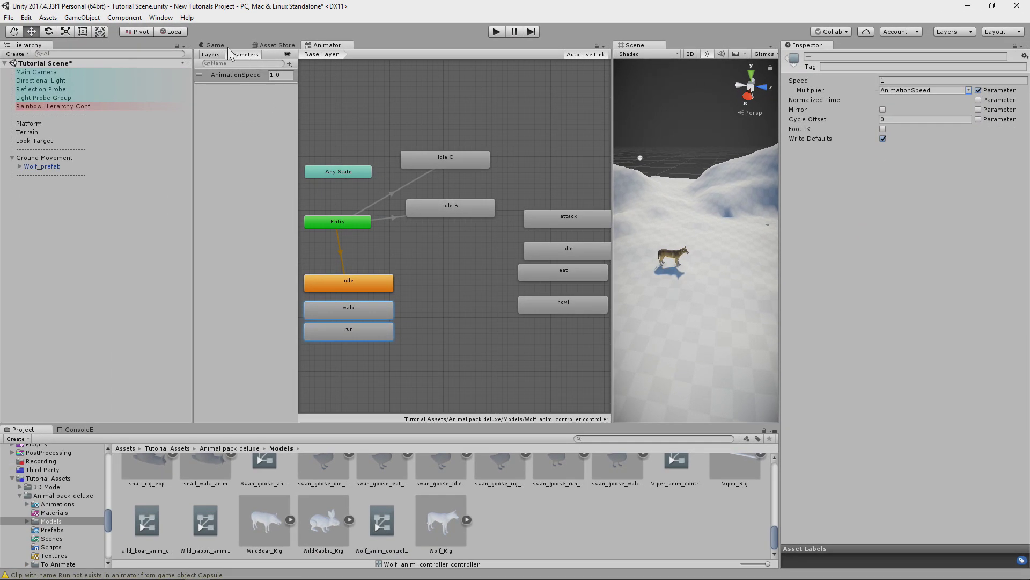
- Play the scene in the Game view and steer the wolf around the terrain to check its walking animation
left_click(217, 46)
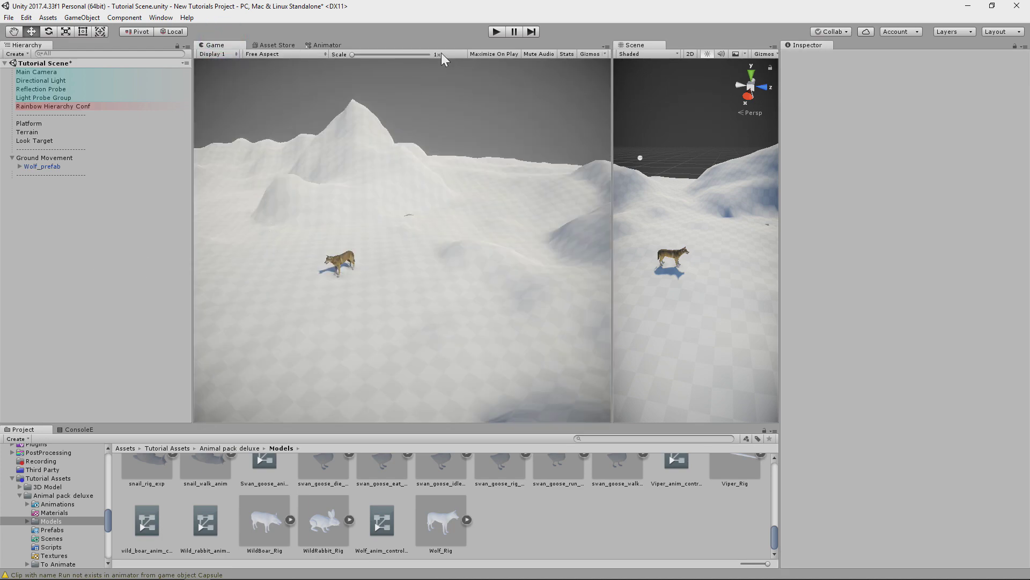
left_click(501, 32)
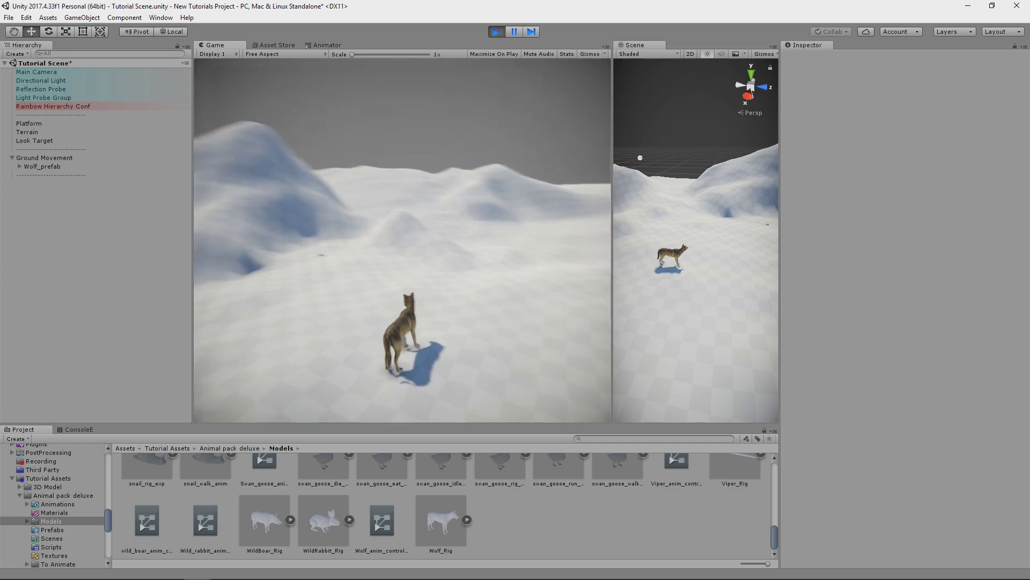
key("d")
key("a")
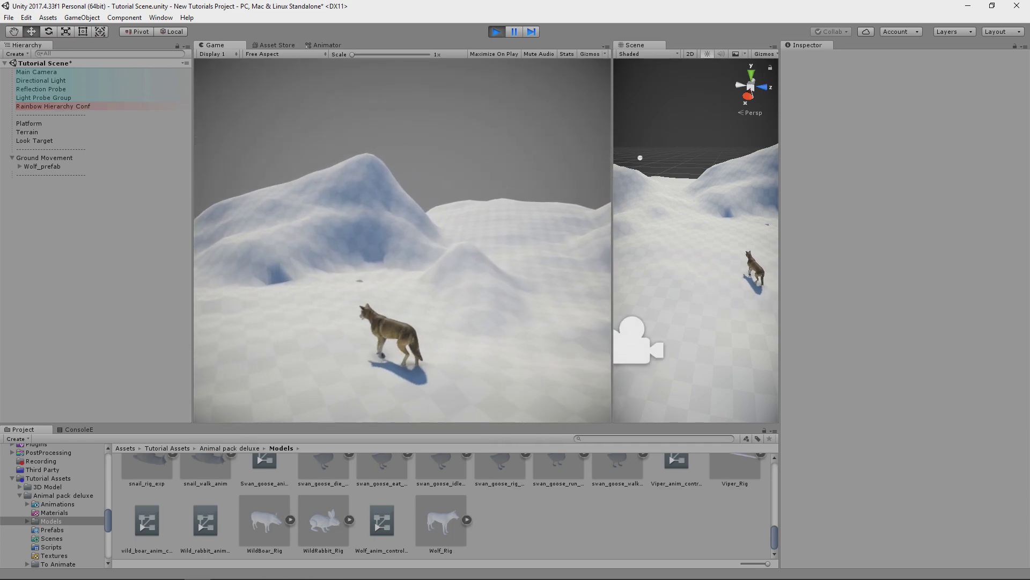
key("a")
key("s")
key("d")
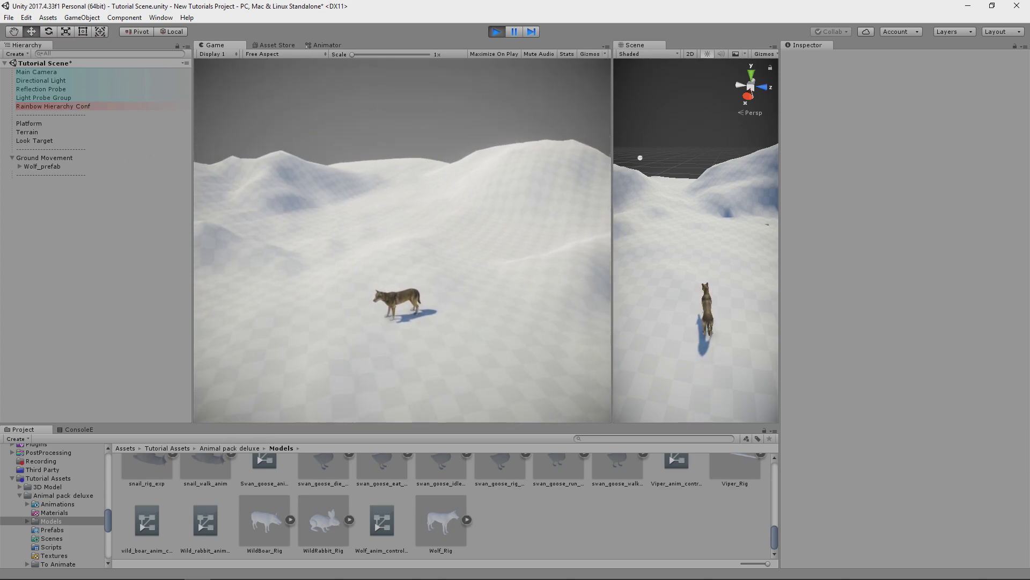
- Set Ground Movement's base speed to 2.5 and sprinting speed to 9, and test the wolf's movement in play mode
left_click(54, 158)
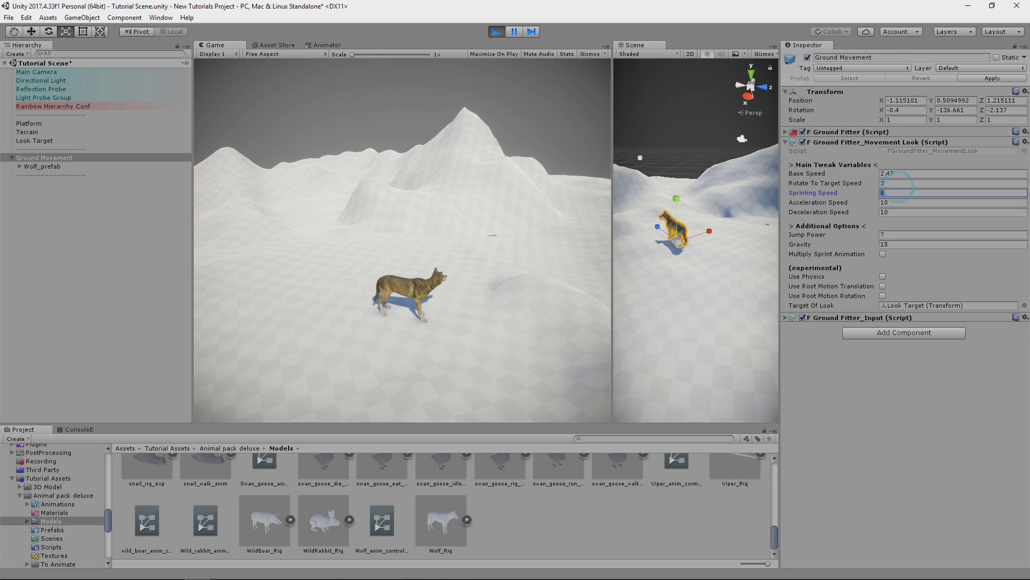
key("shift+w")
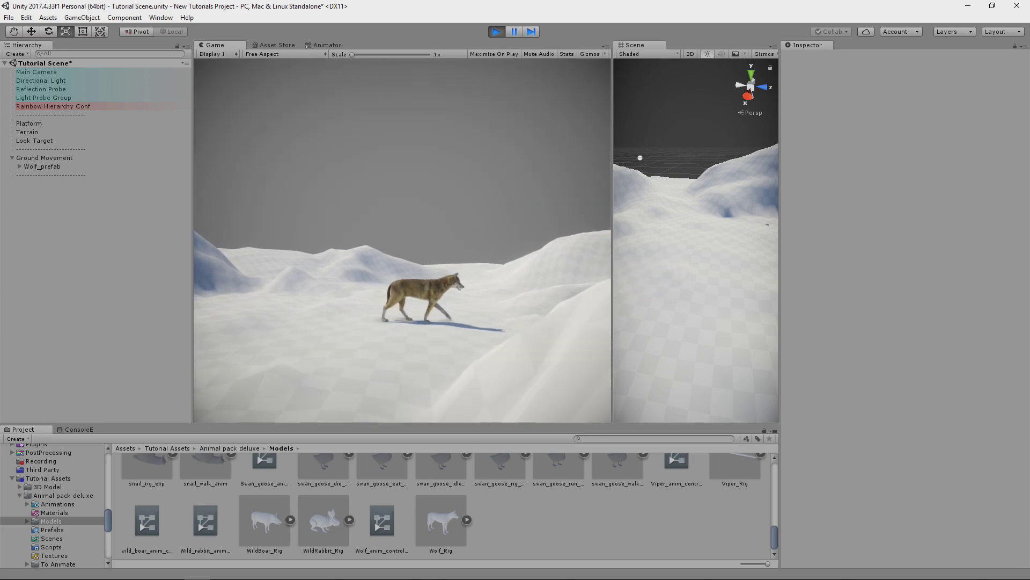
key("shift+w")
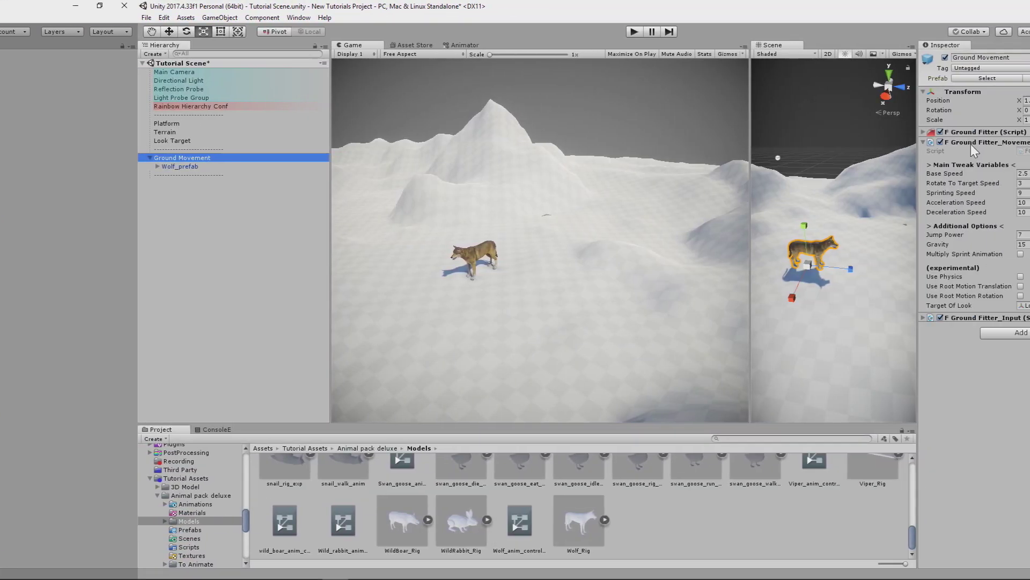
- Collapse Ground Movement's Movement Look settings and add the FSpine Animator component to it
left_click(974, 143)
left_click(864, 167)
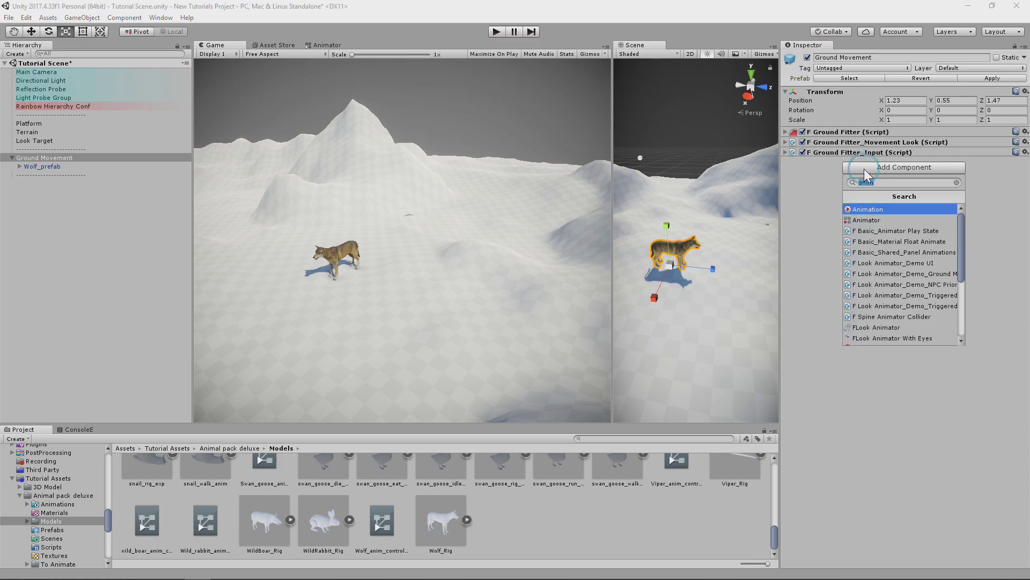
type("spine")
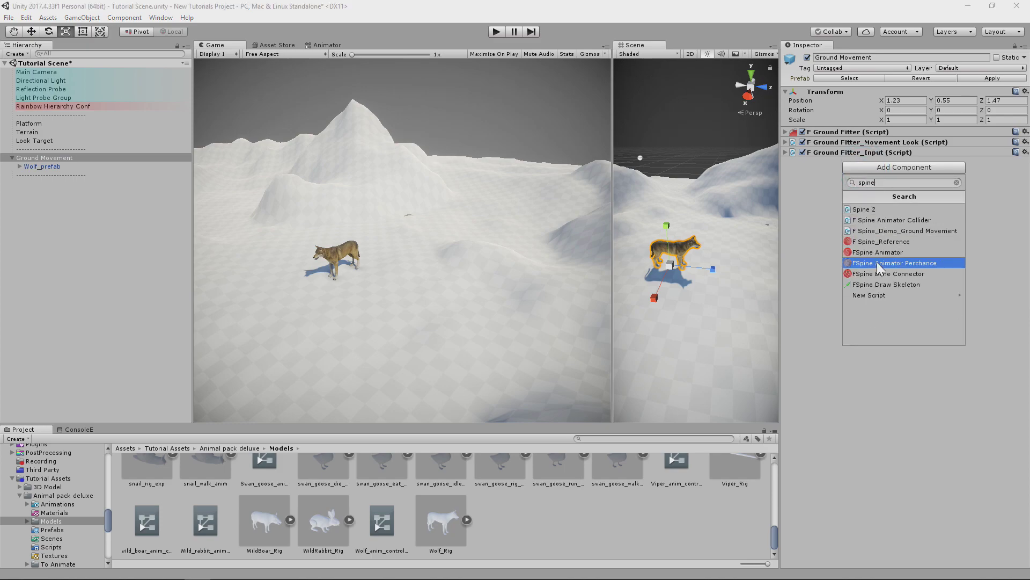
left_click(874, 252)
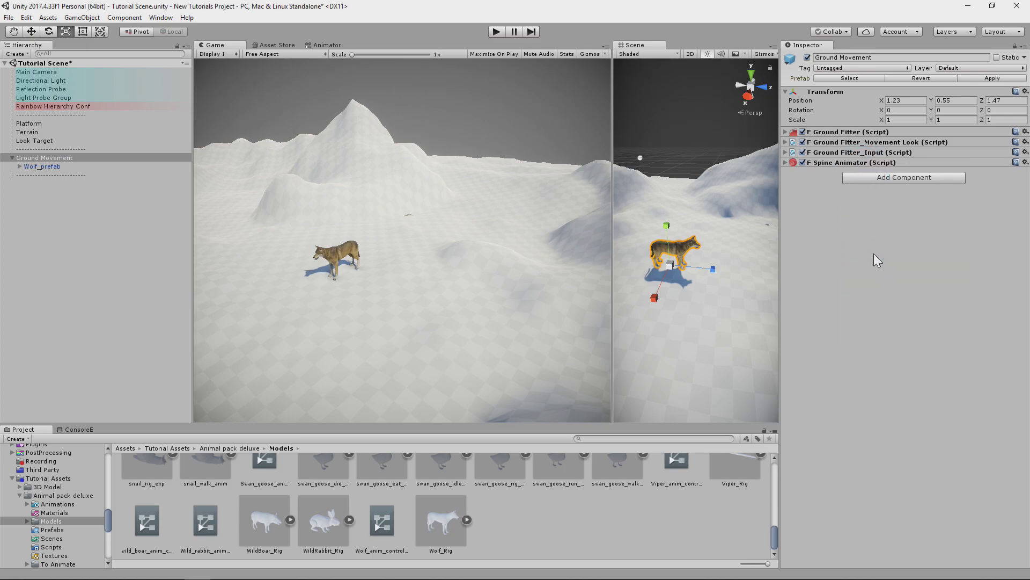
- Create the Spine Animator's bone chain with Wolf_ROOTSHJnt as the start bone and Wolf_Neck_01SHJnt as the end bone
left_click(859, 162)
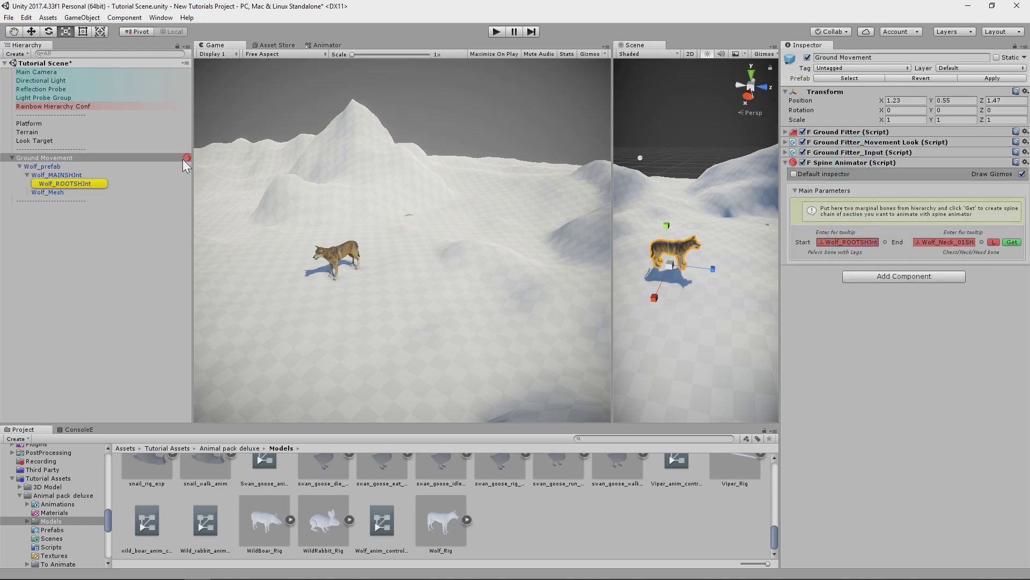
left_click(89, 183)
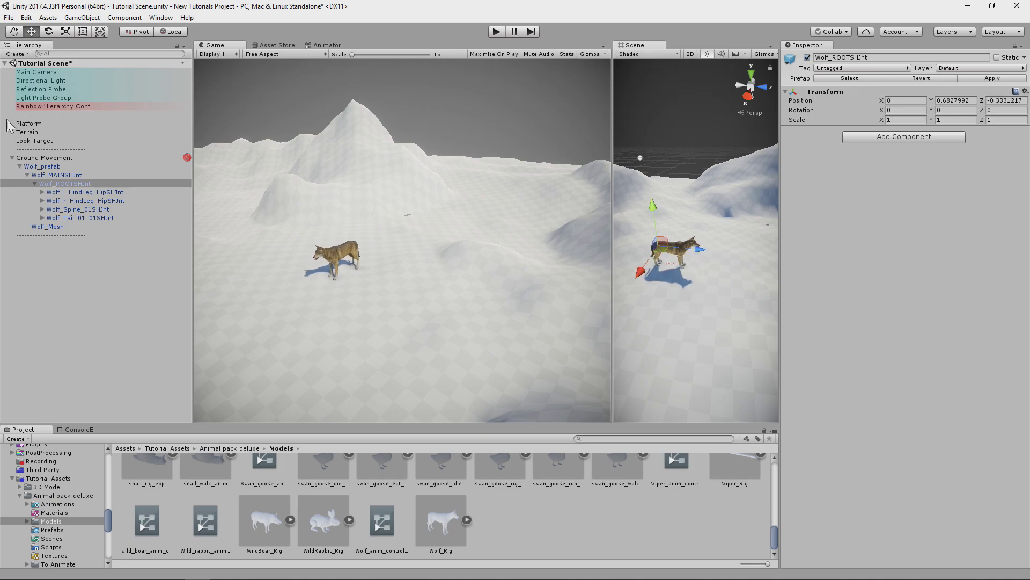
left_click_drag(123, 164, 895, 239)
left_click(953, 243)
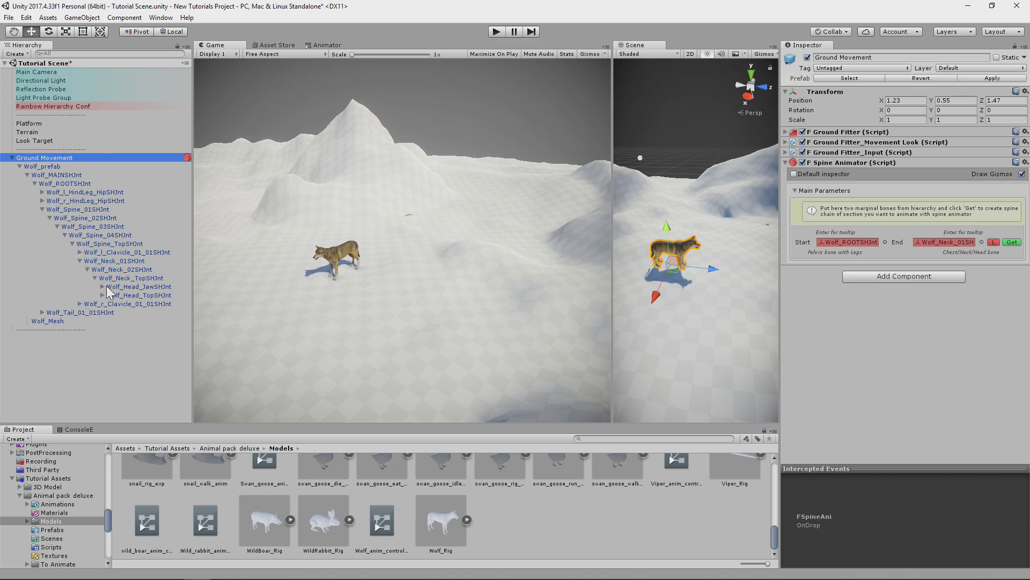
left_click_drag(109, 285, 772, 231)
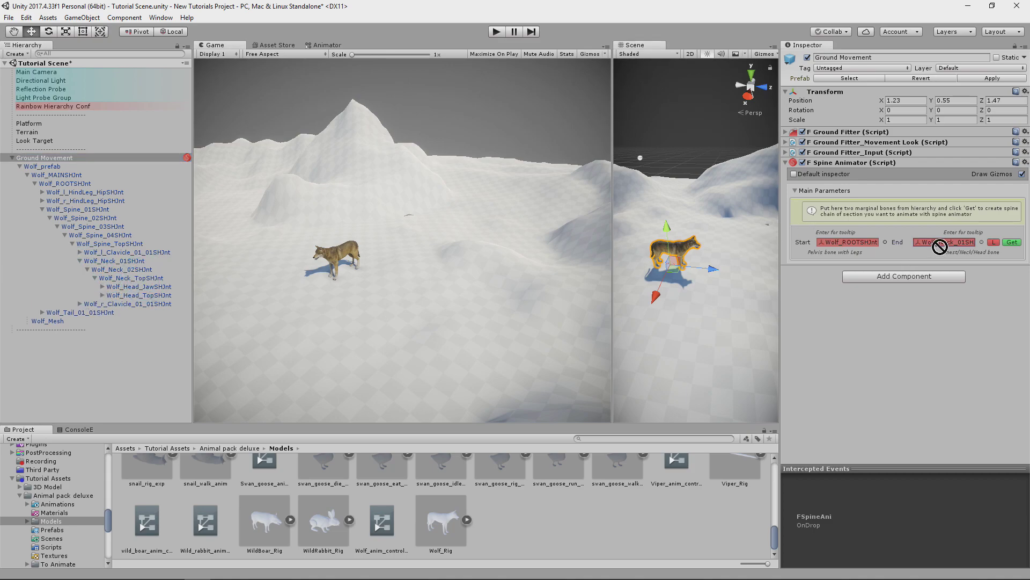
left_click(1012, 243)
- Play the scene and steer the wolf around in different directions to check how its spine bends, and stop playback
left_click(496, 32)
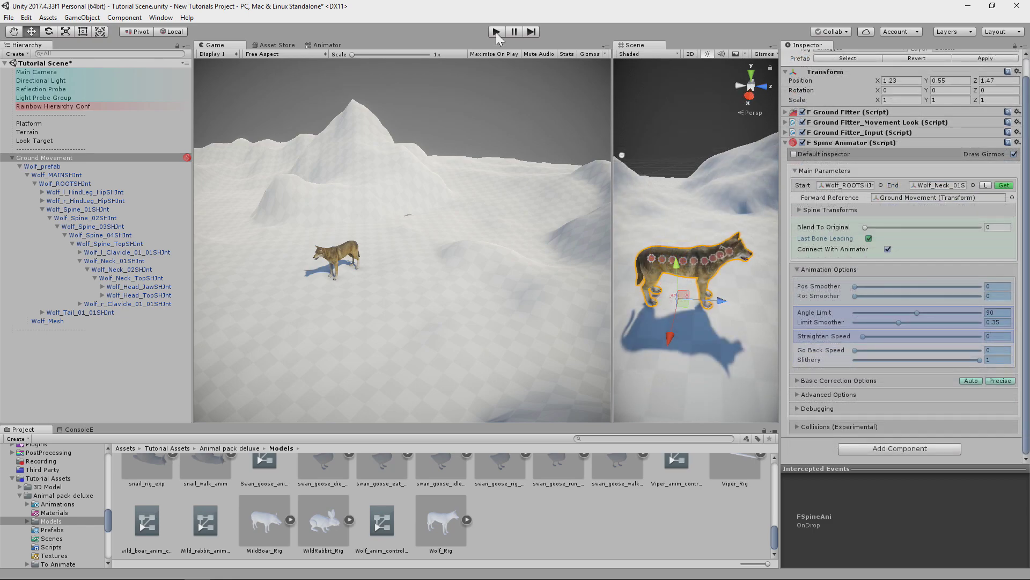
key("d")
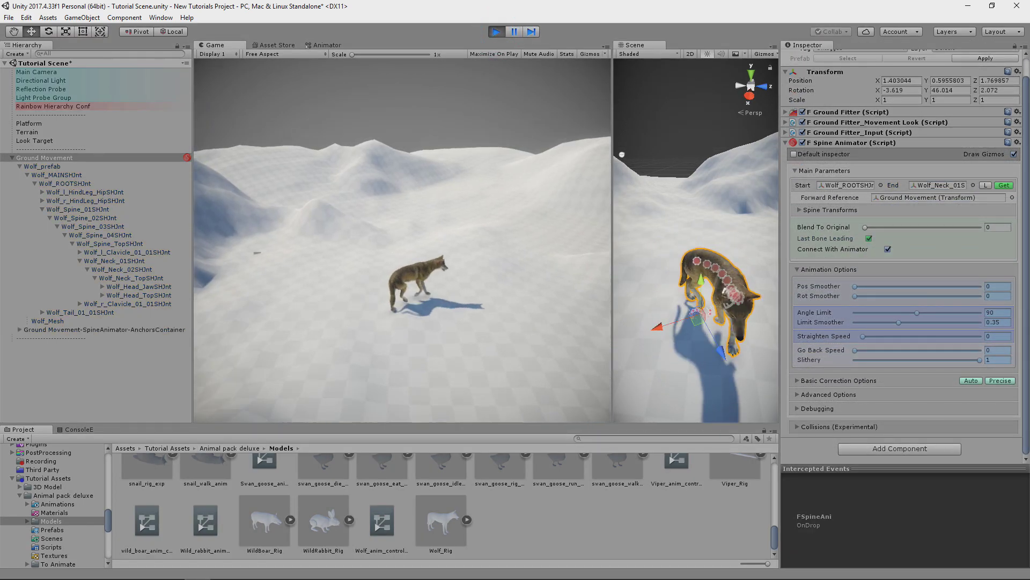
key("s")
key("a")
key("w")
key("d")
key("a")
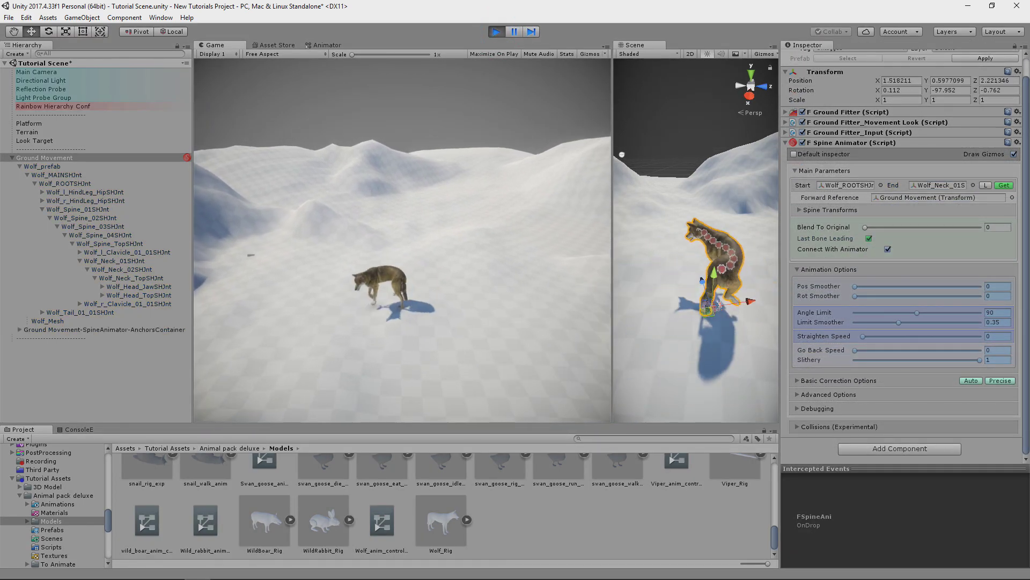
key("s")
key("d")
key("w")
key("a")
key("d")
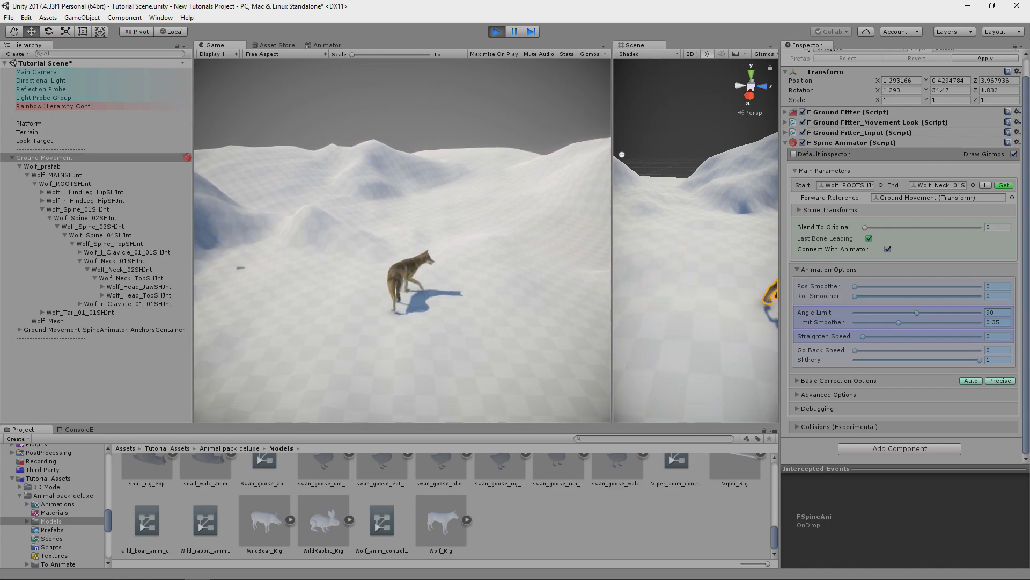
key("w")
key("a")
key("s")
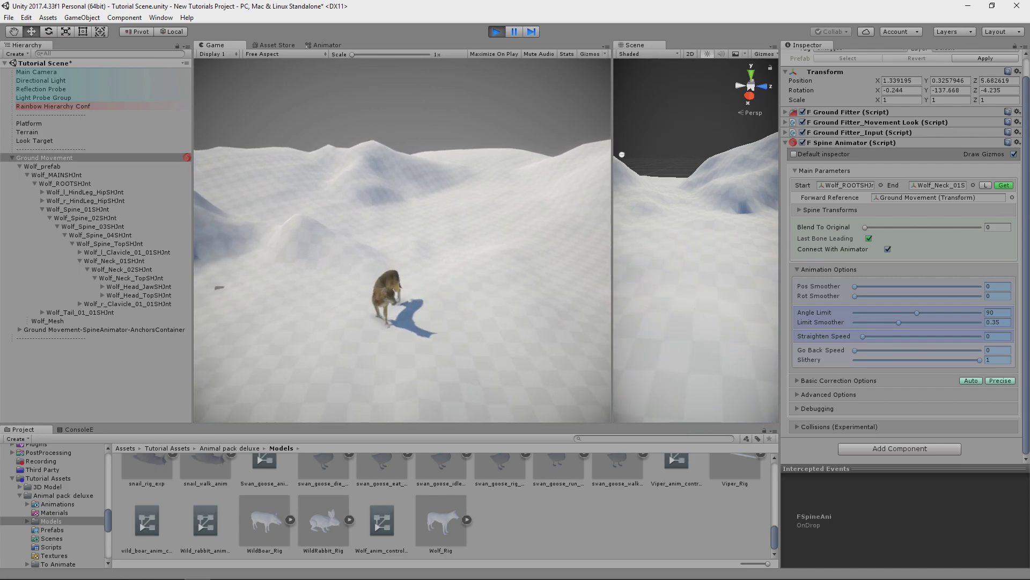
key("d")
left_click(497, 32)
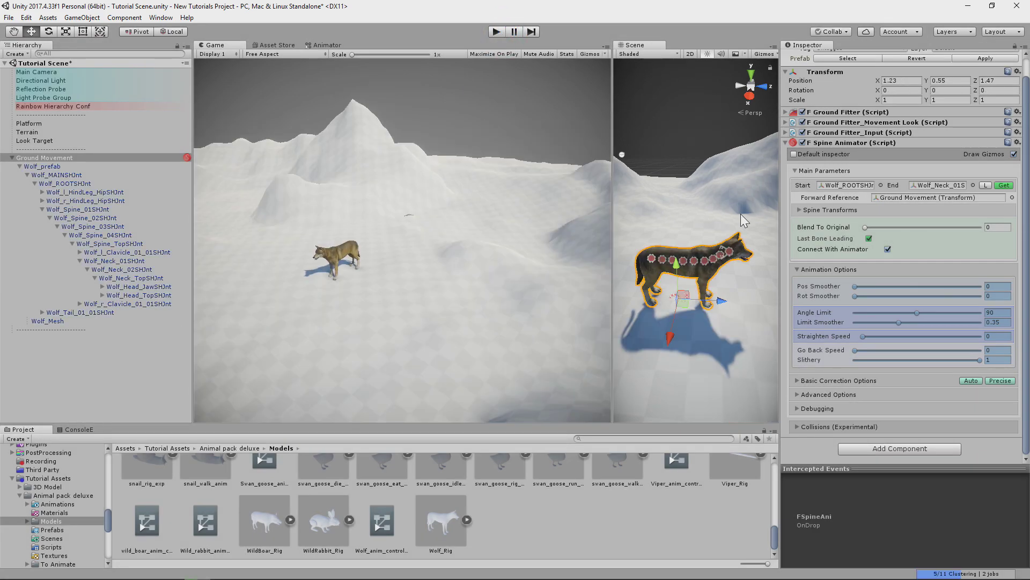
- In the Spine Animator's Advanced Options, set the Main Pivot Offset Z to -0.61
left_click(829, 395)
scroll(1008, 311, "down", 5)
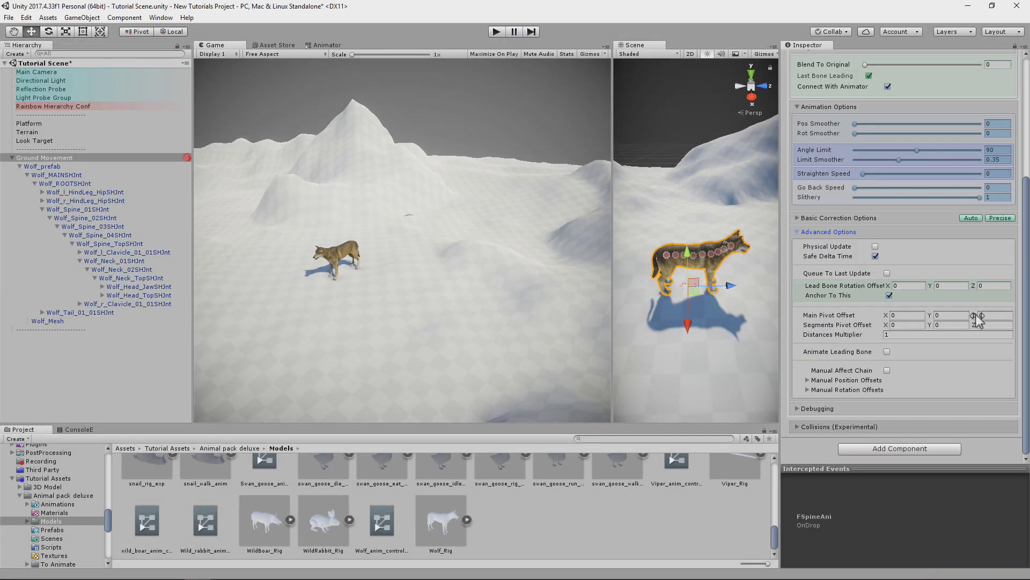
left_click_drag(980, 317, 971, 316)
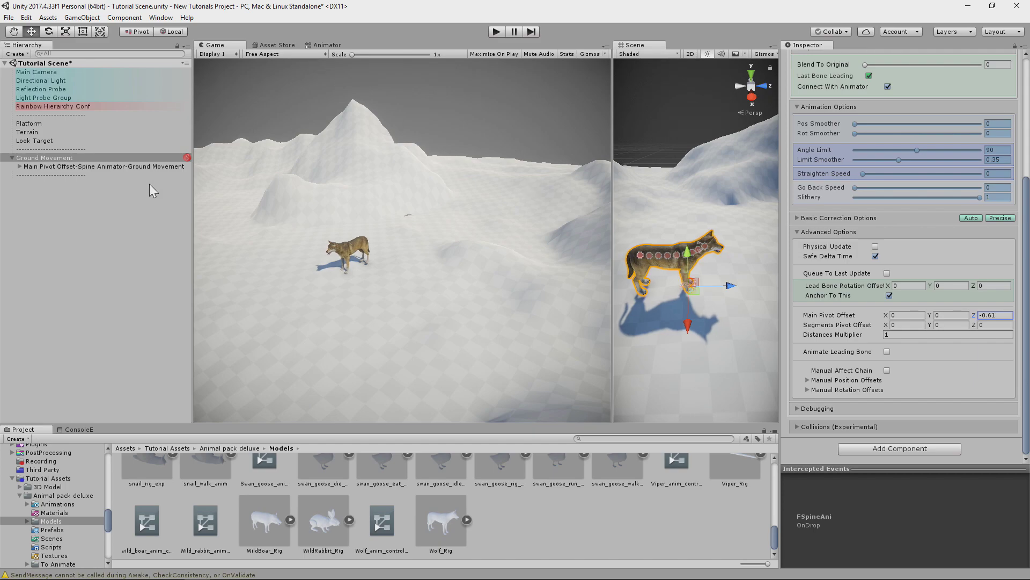
- Play the scene again and steer the wolf through several turns to check its movement around the shifted pivot
left_click(497, 31)
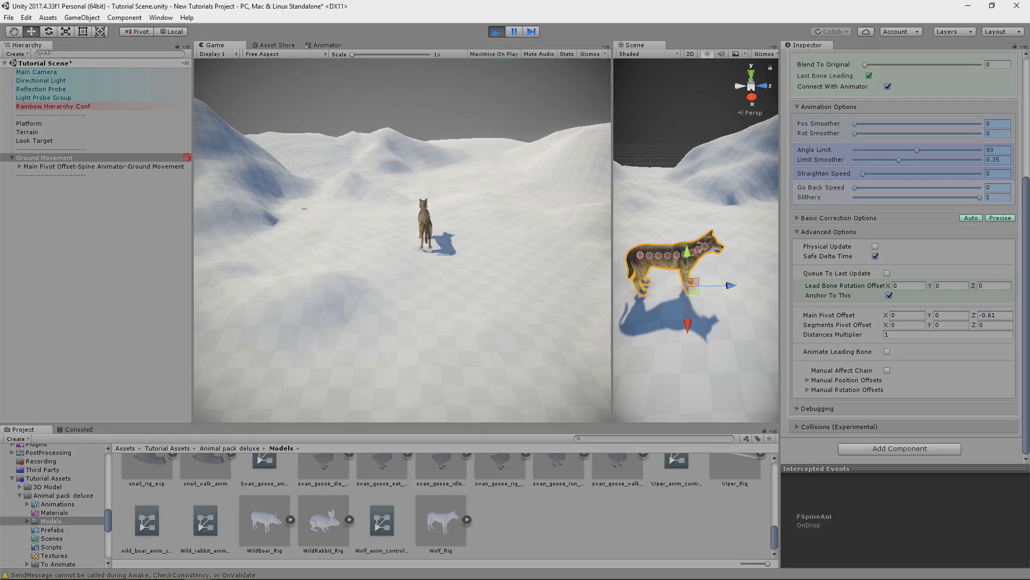
key("a")
key("s")
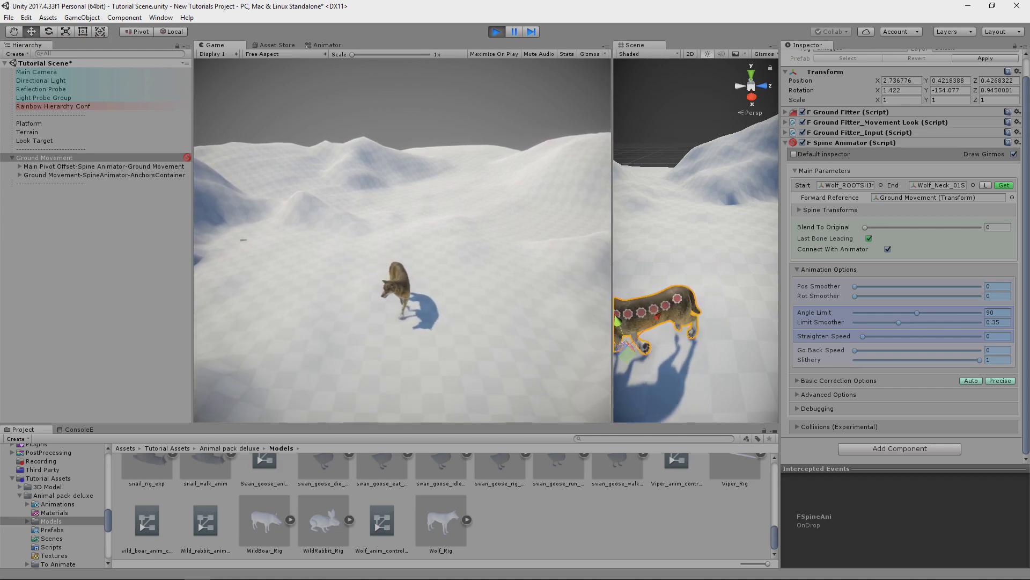
key("d")
key("w")
key("a")
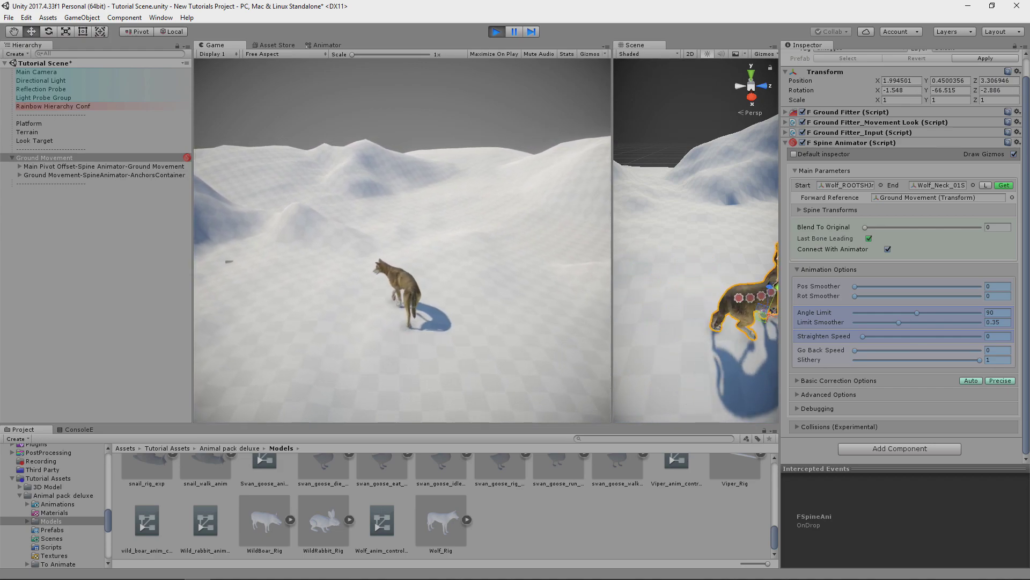
key("s")
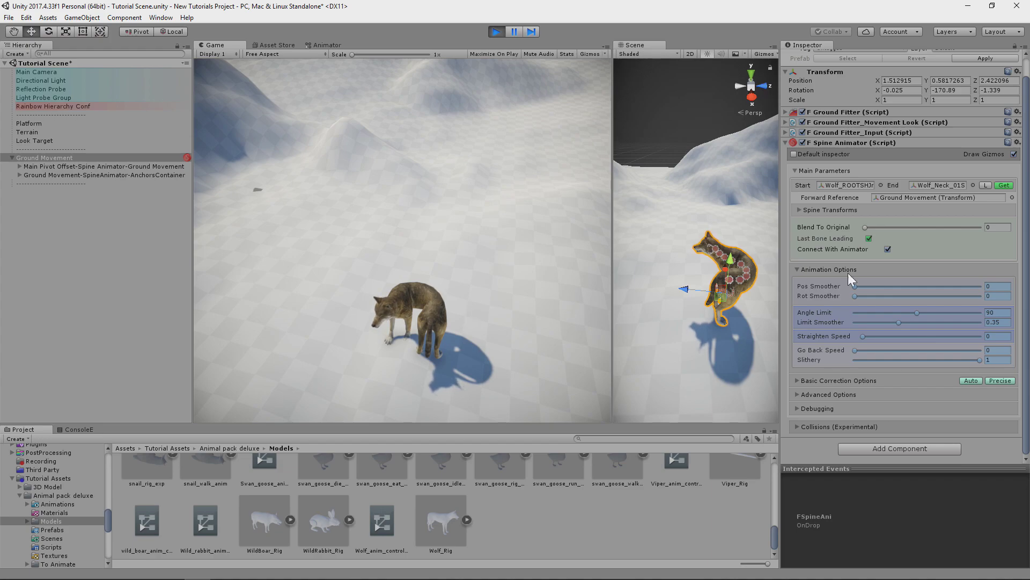
- Set the Spine Animator's Angle Limit to 21.6 and Straighten Speed to 5.57 while the scene is playing
scroll(912, 322, "up", 1)
left_click_drag(916, 329, 867, 325)
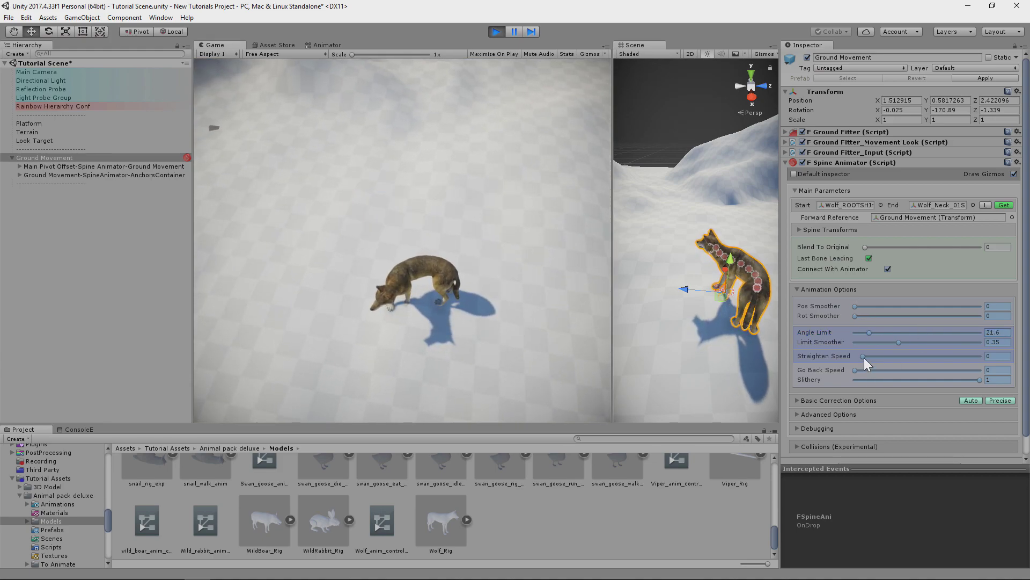
left_click_drag(864, 356, 908, 356)
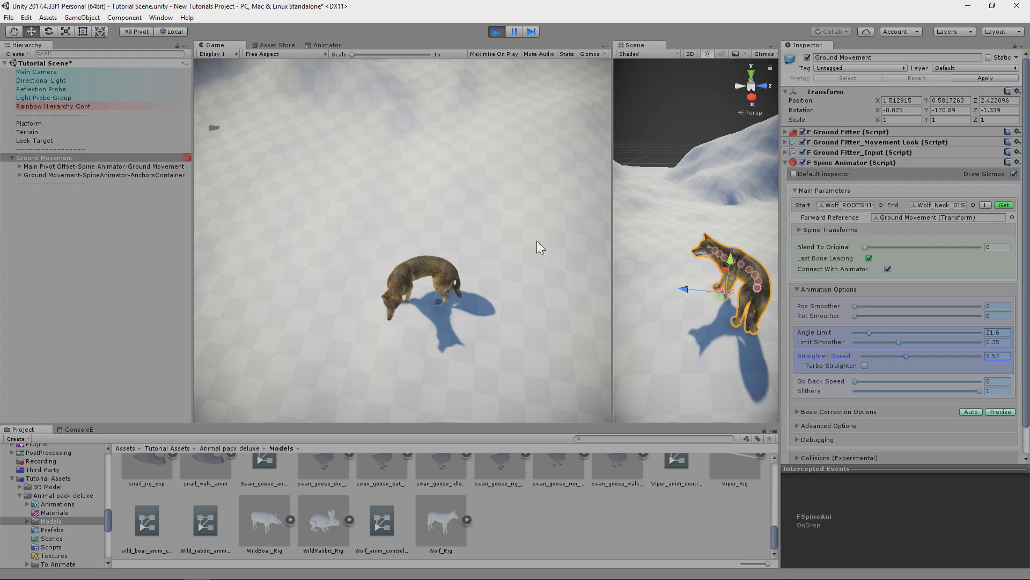
- Steer the wolf around in the Game view to test its spine with the new limit and straightening values
left_click(520, 234)
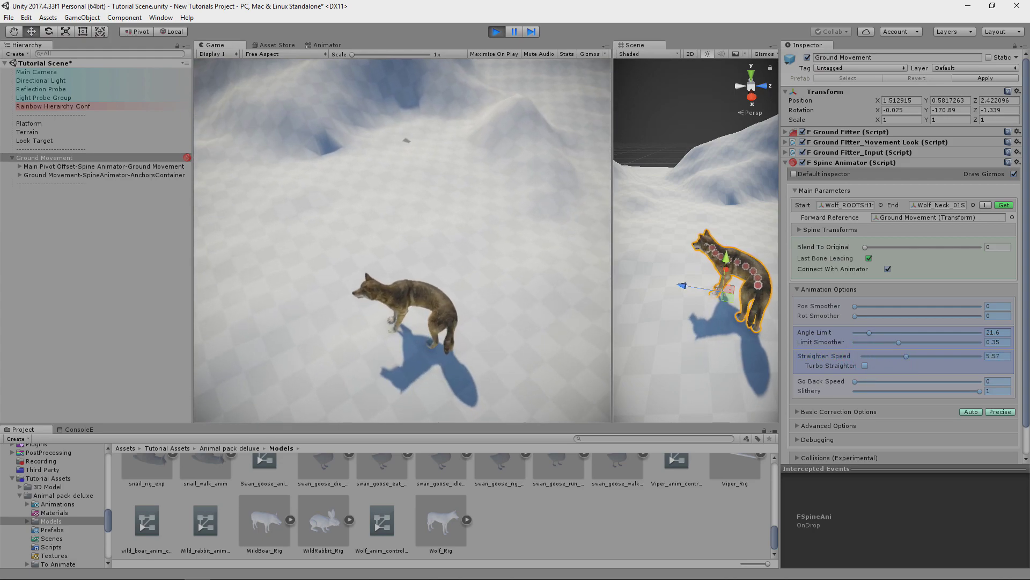
key("w")
key("d")
key("a")
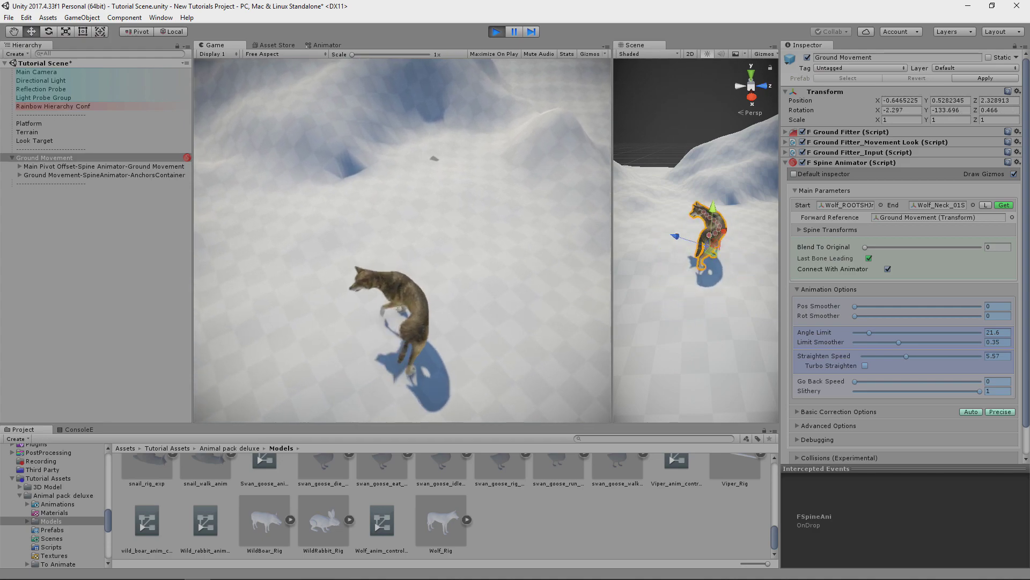
key("s")
key("w")
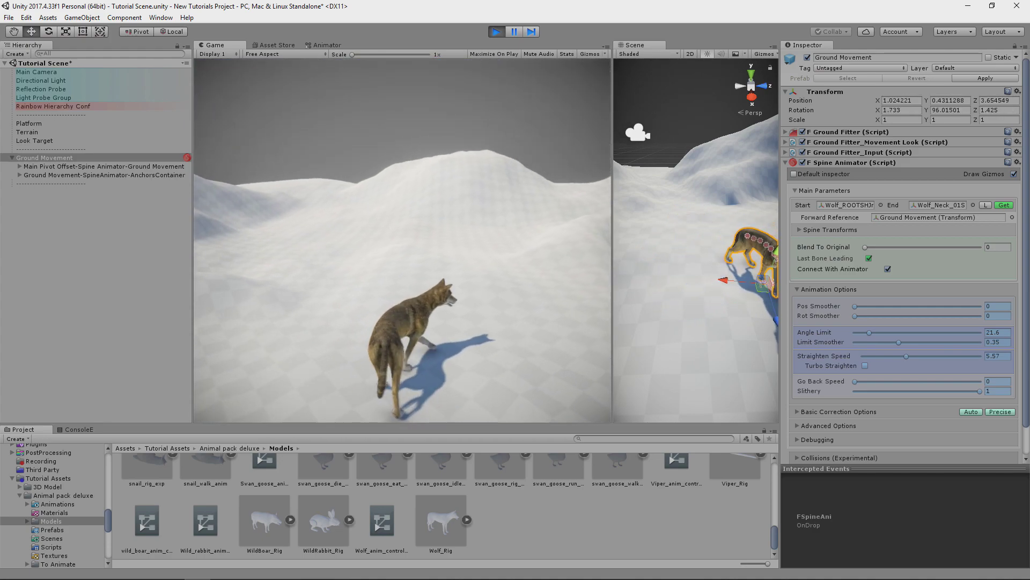
- Try Slithery at 0.506 and raise it from there, returning to the Game view to control the wolf
key("Escape")
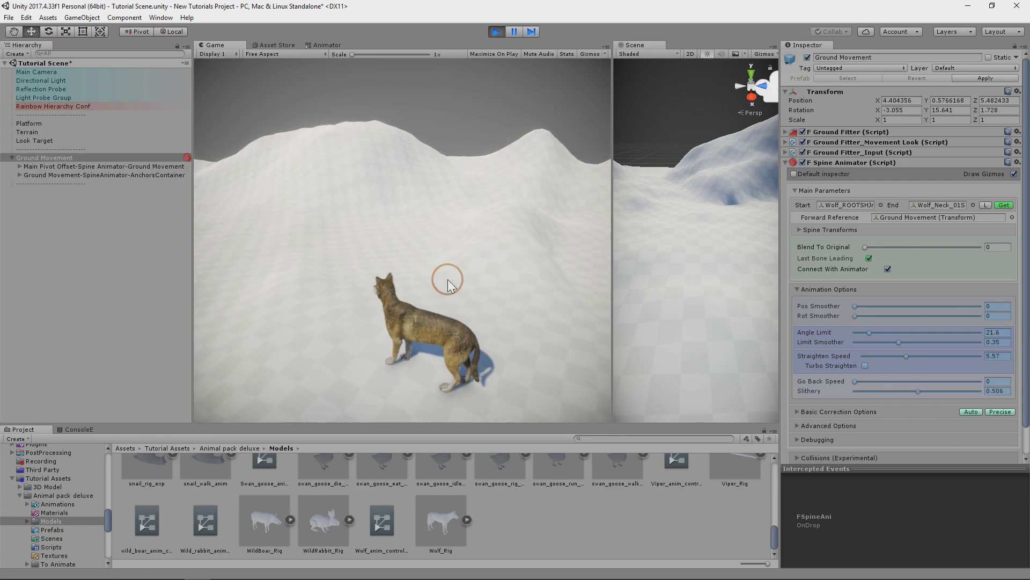
left_click_drag(918, 391, 950, 389)
left_click(518, 291)
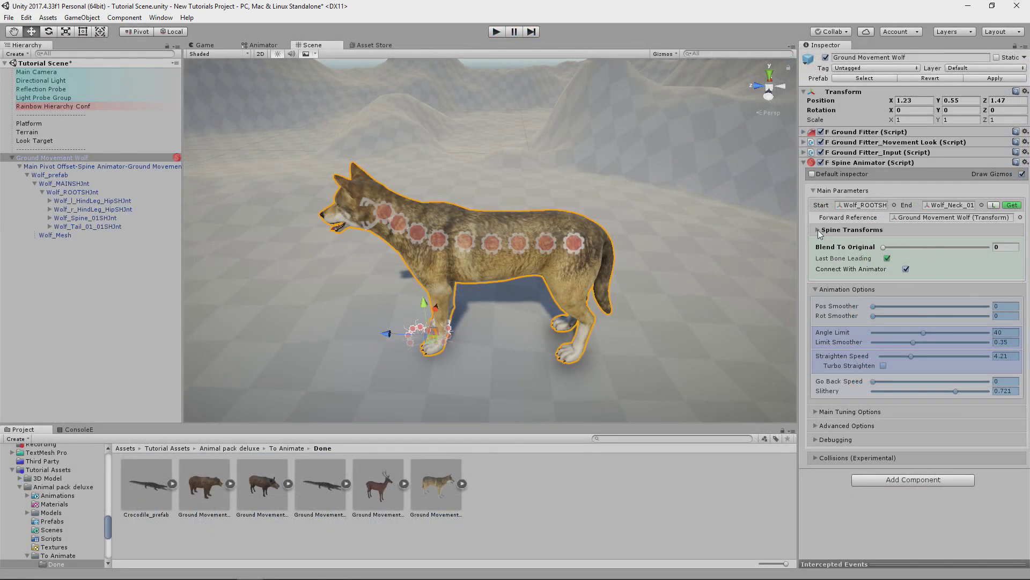
- Remove Wolf_Spine_01SHJnt, Wolf_Spine_03SHJnt, Wolf_Spine_TopSHJnt and Wolf_Neck_02SHJnt from the Spine Animator's Spine Transforms list
left_click(819, 231)
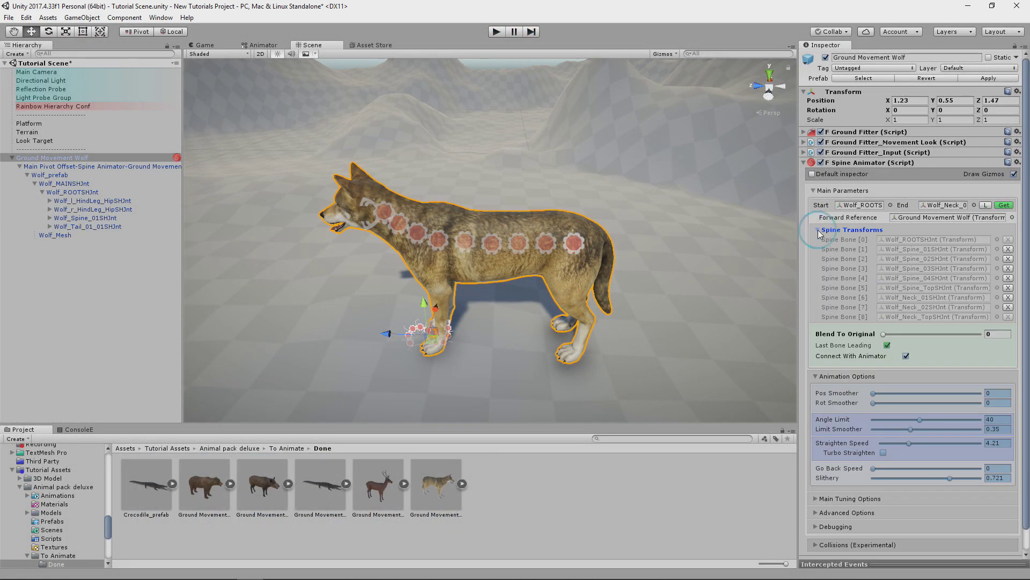
left_click(1008, 250)
left_click(1008, 250)
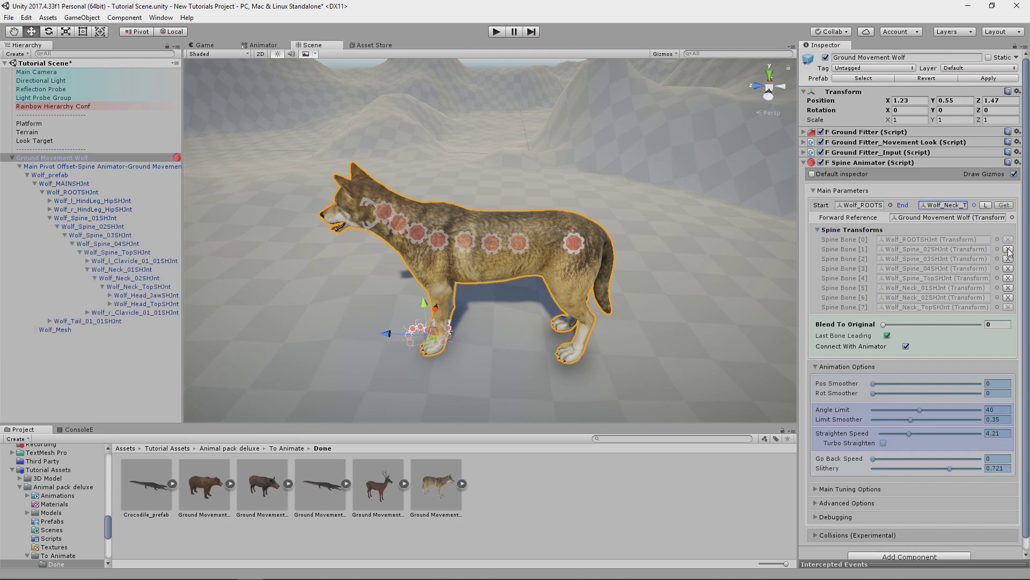
left_click(1008, 259)
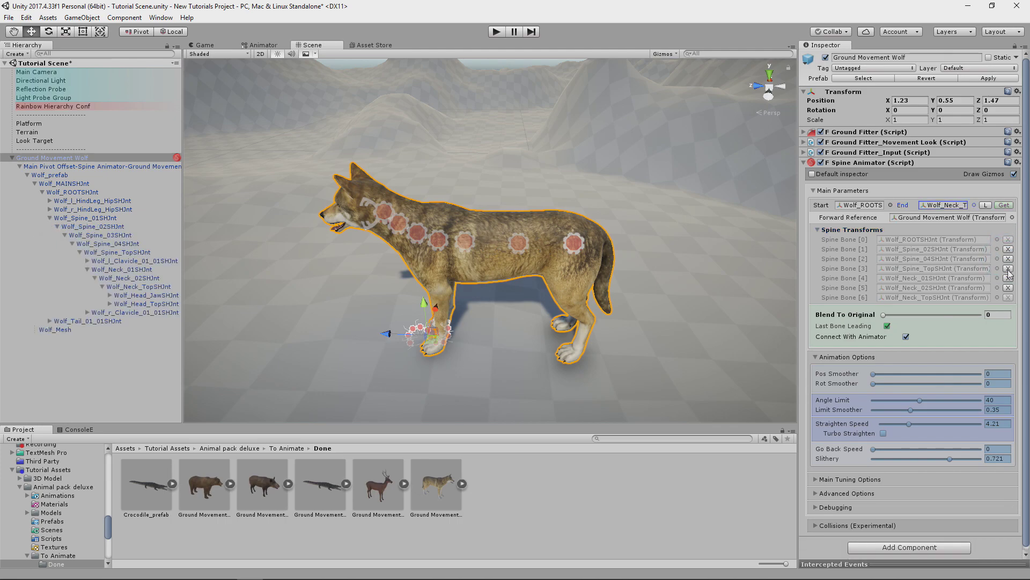
left_click(1008, 269)
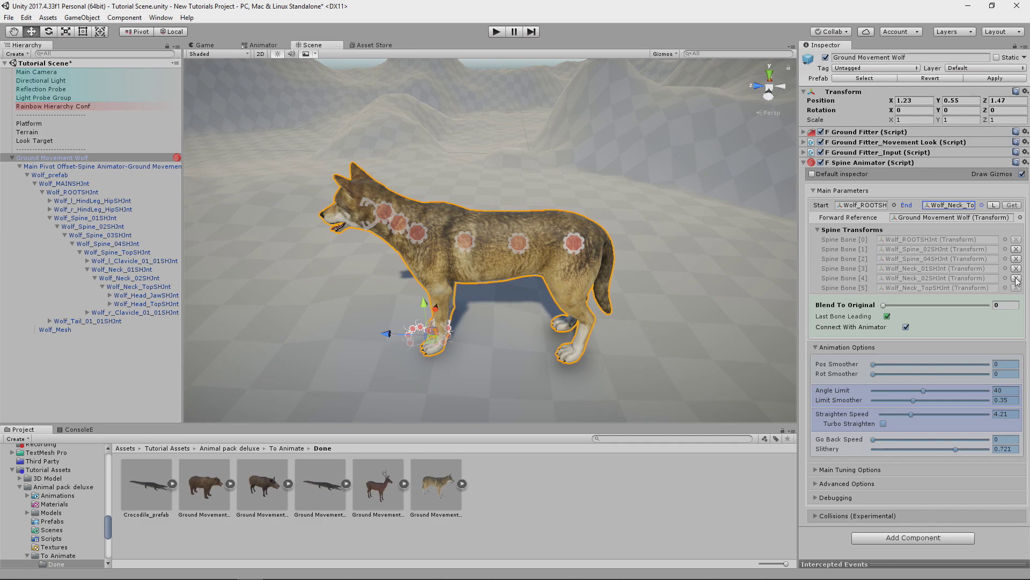
left_click(1016, 278)
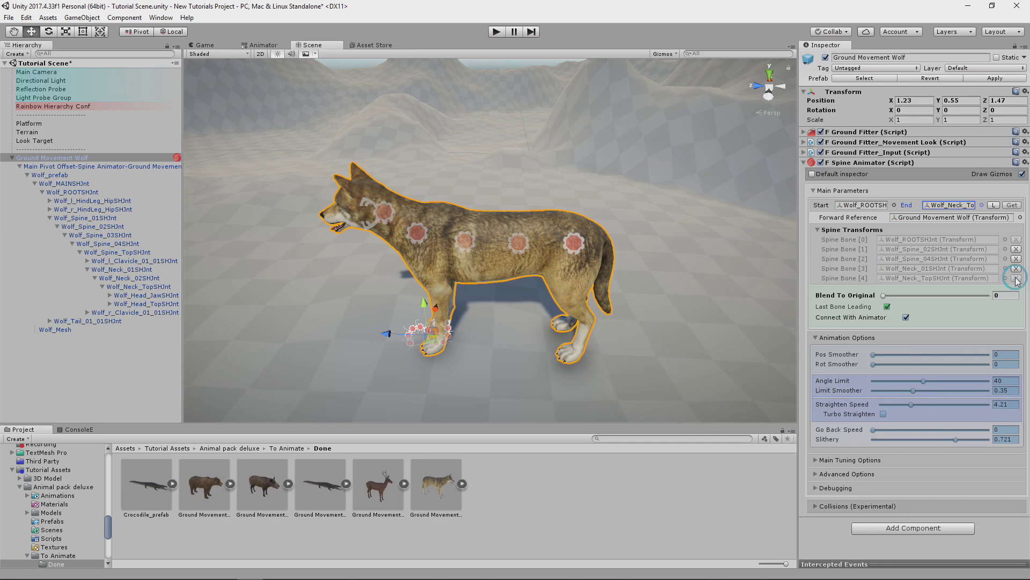
- In play mode, set Angle Limit to 71.7, Limit Smoother to 0.36 and Straighten Speed to 1.66, and test the wolf's movement
left_click(497, 32)
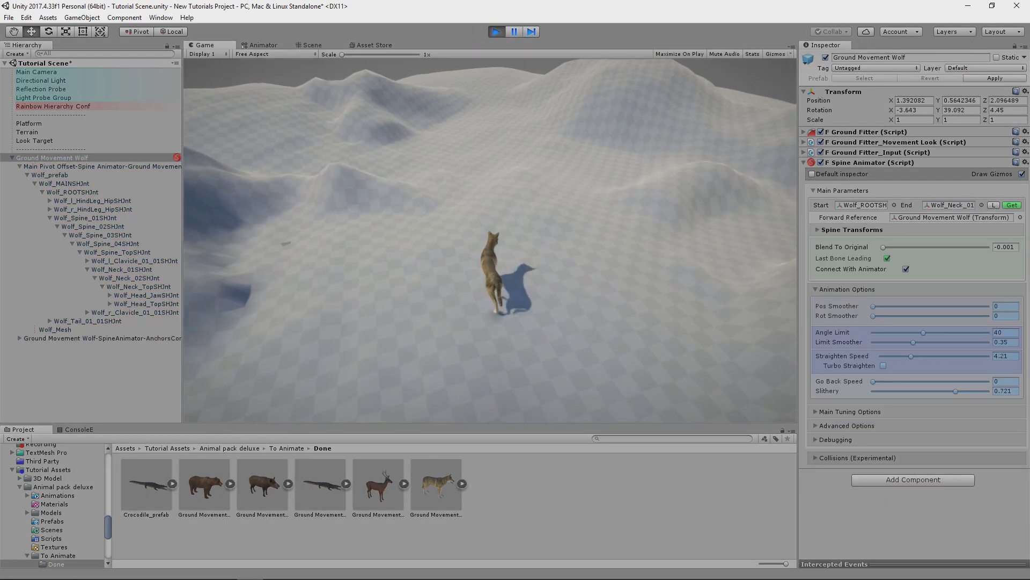
key("Escape")
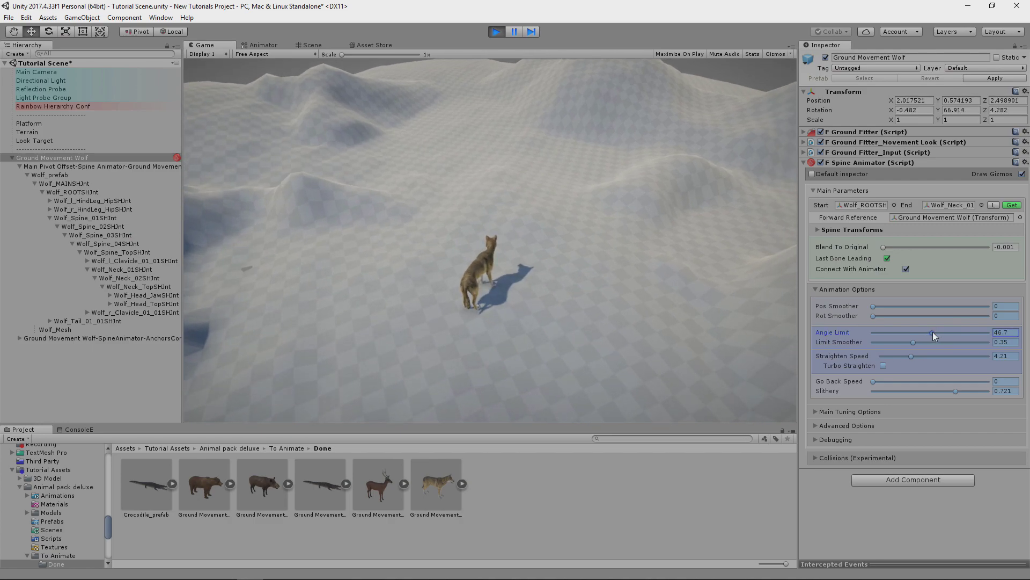
mouse_move(949, 333)
left_mouse_down()
mouse_move(921, 341)
mouse_move(965, 332)
left_mouse_up()
mouse_move(904, 342)
left_mouse_down()
mouse_move(895, 343)
mouse_move(902, 357)
mouse_move(900, 344)
mouse_move(913, 342)
mouse_move(894, 355)
left_mouse_up()
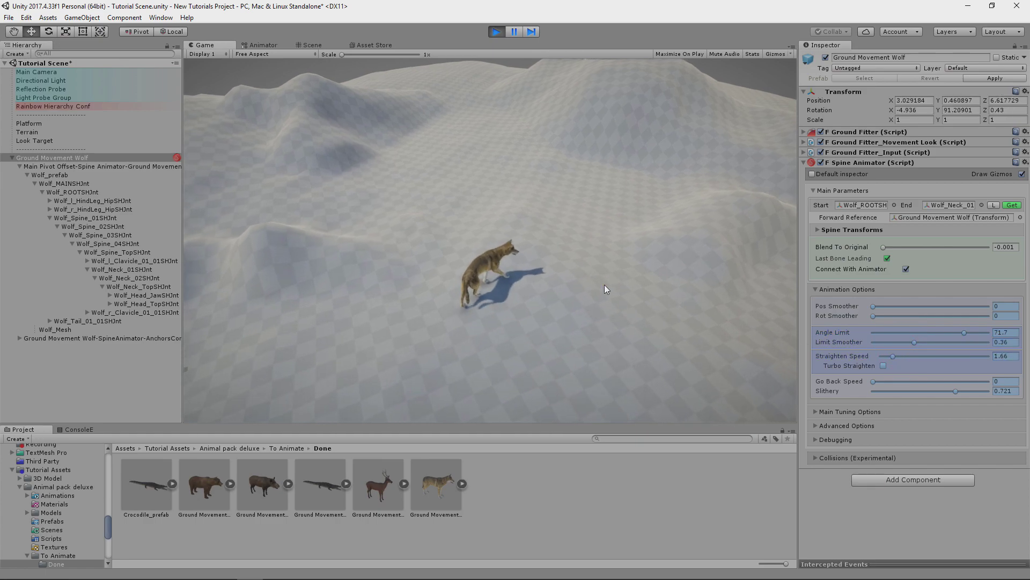
key("w")
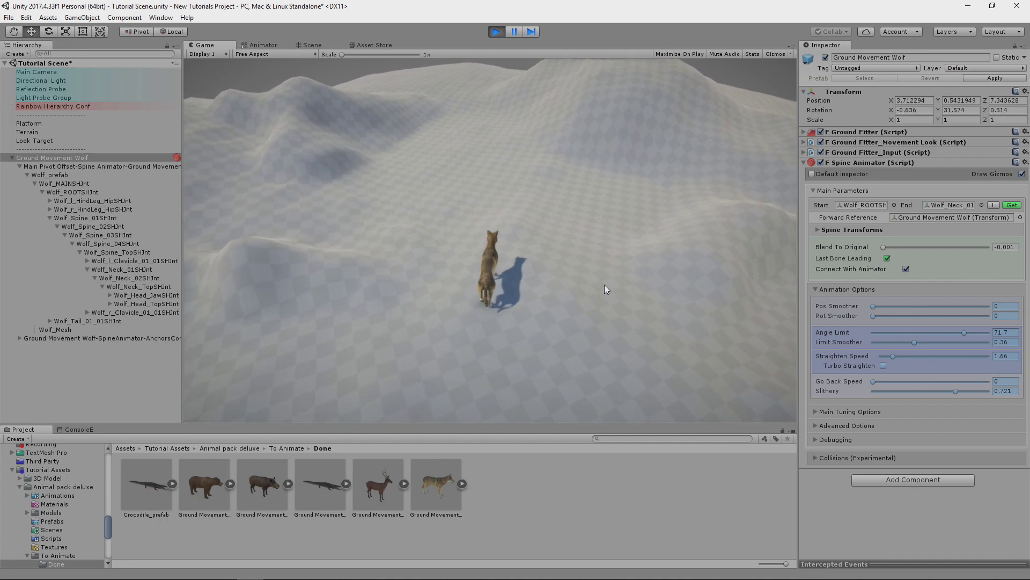
key("Tab")
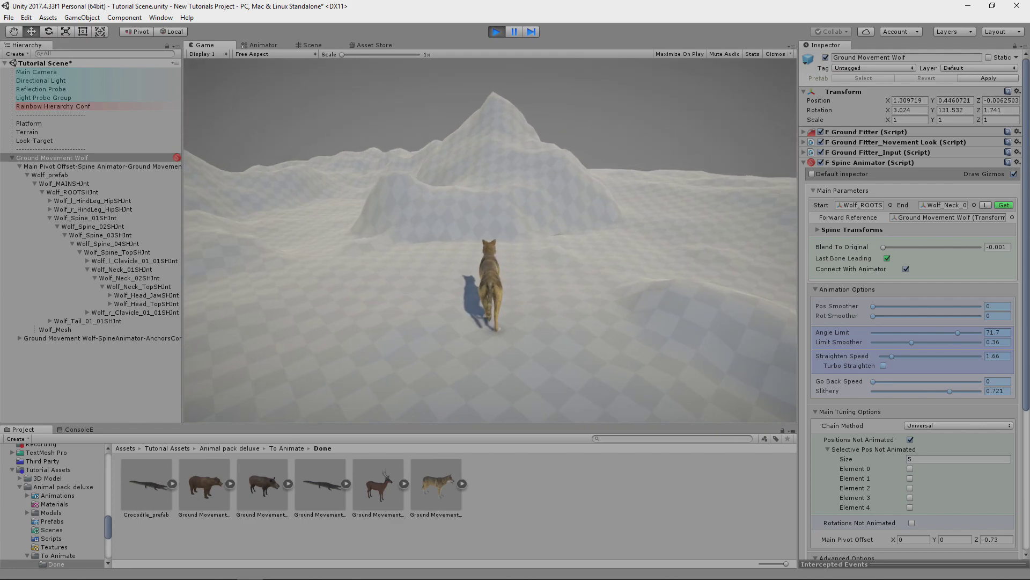
- Copy the Spine Animator component during play, stop the scene, paste its values back onto the component and collapse it
right_click(867, 162)
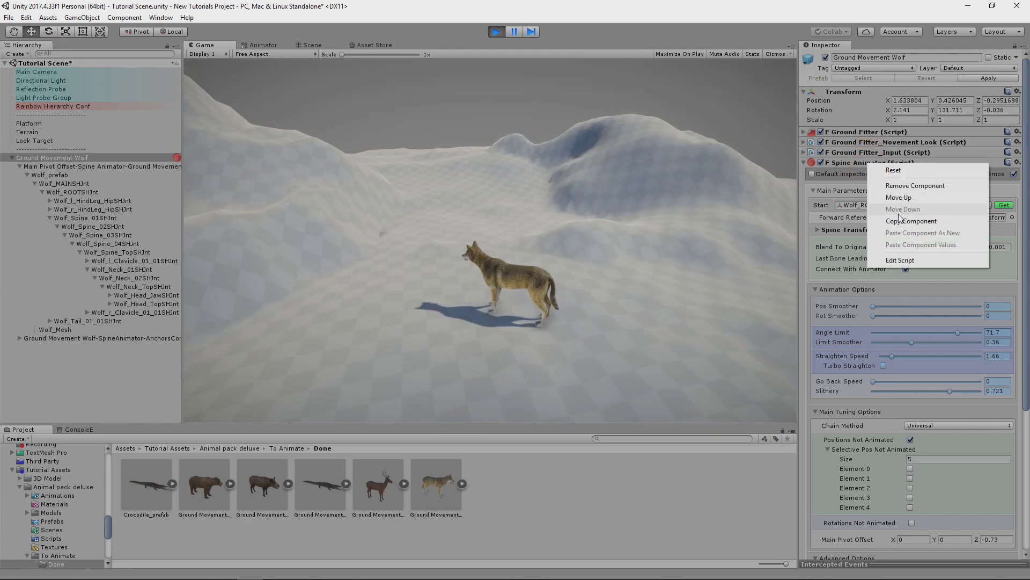
left_click(896, 221)
left_click(497, 32)
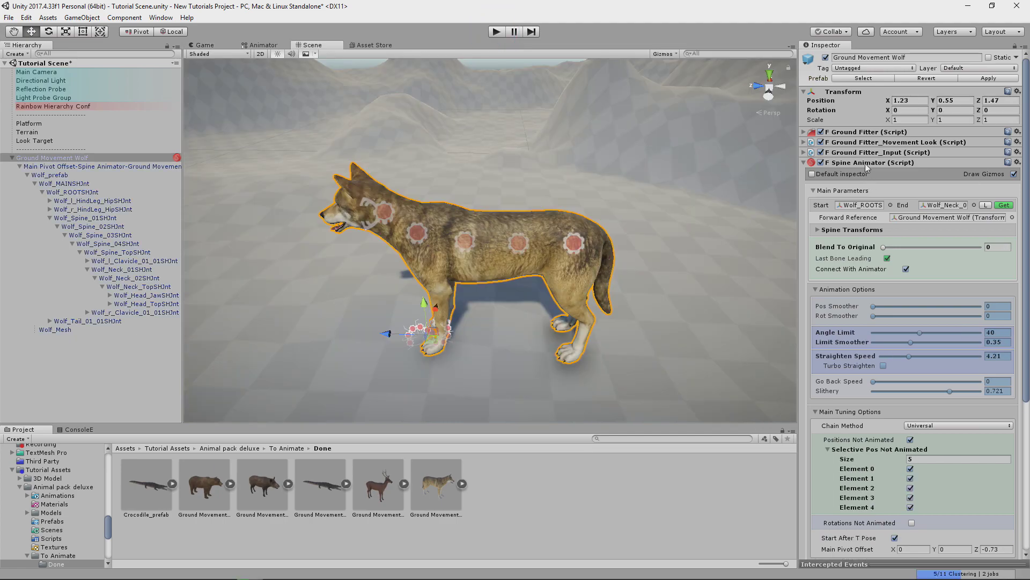
right_click(866, 162)
left_click(921, 246)
left_click(840, 164)
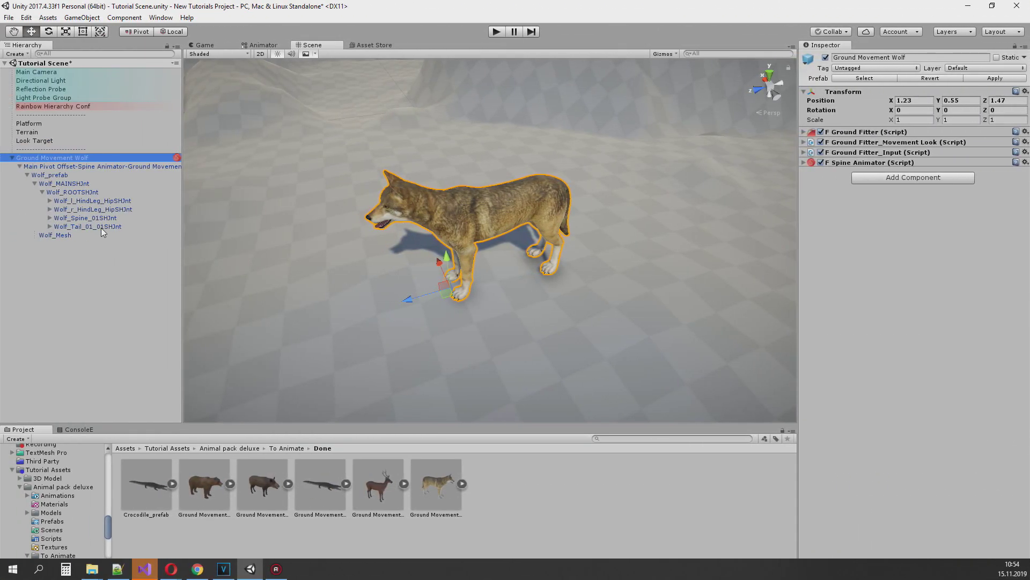
- Try pulling the Wolf_Tail_01_01SHJnt bone away from the wolf's body, then undo the move
left_click(100, 226)
left_click_drag(568, 192, 587, 188)
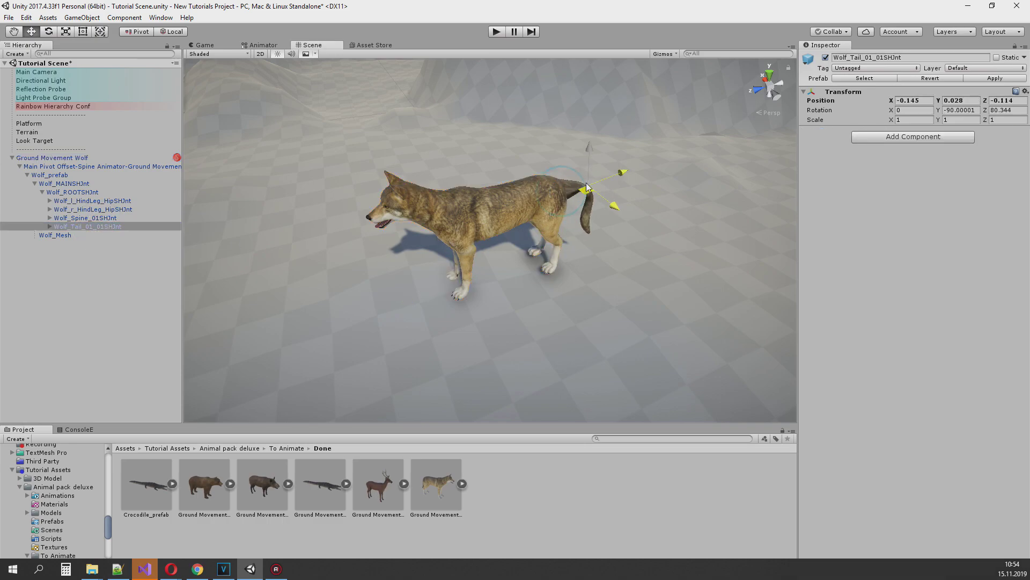
key("ctrl+z")
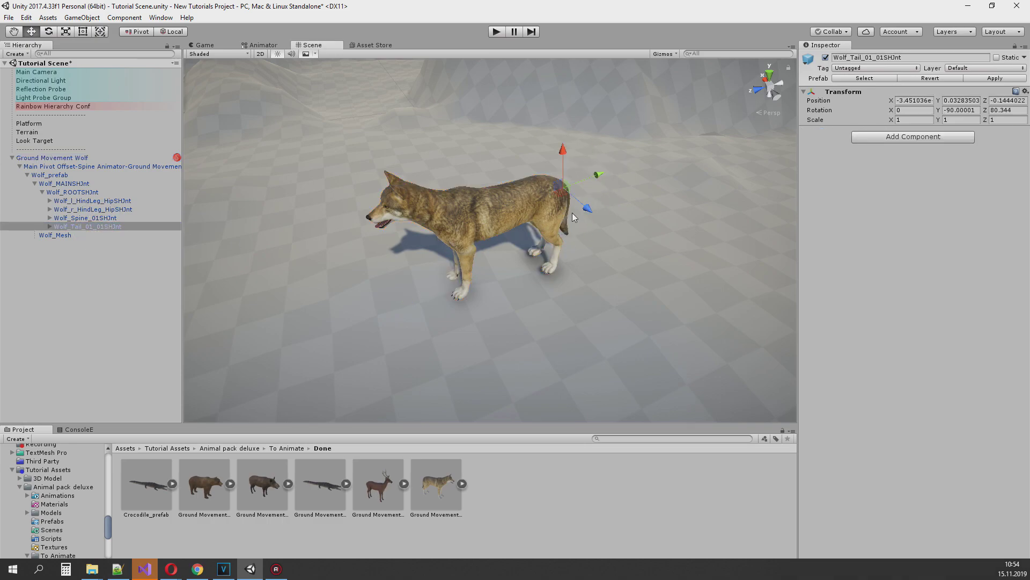
- Add an FTail Animator Blending component to Wolf_Tail_01_01SHJnt, connect it with the animator and turn off Use Waving
left_click(880, 142)
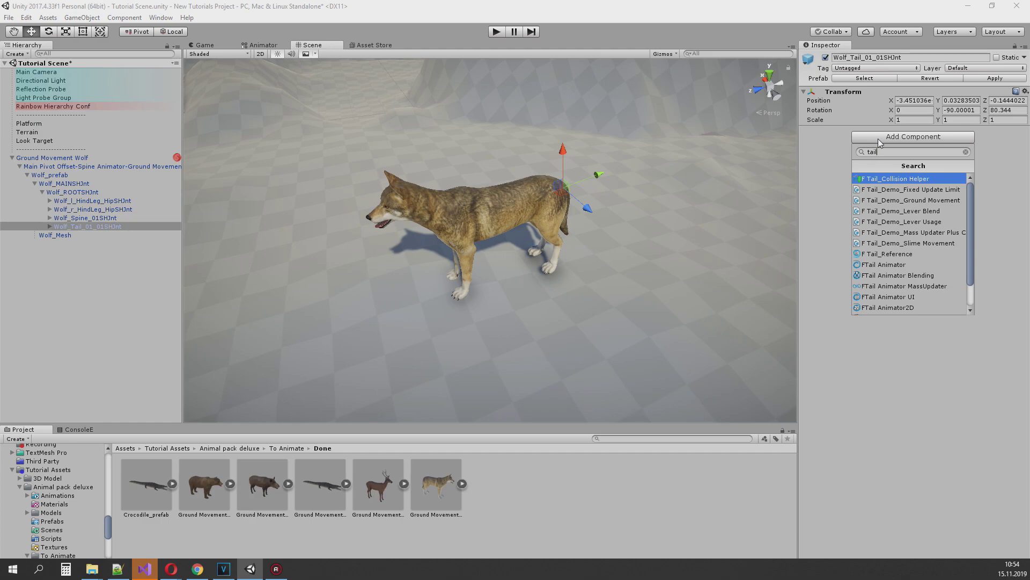
left_click(887, 275)
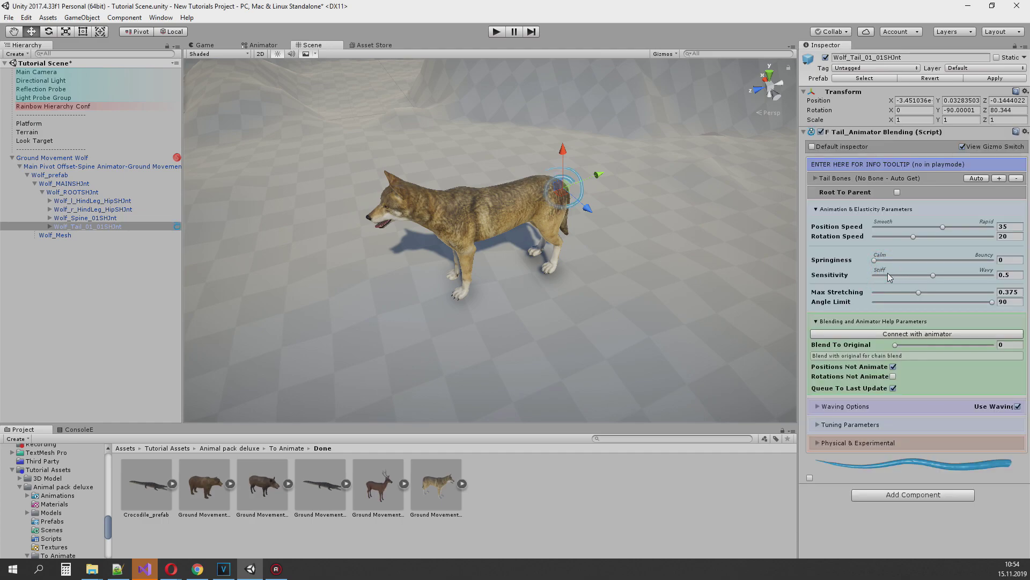
left_click(895, 334)
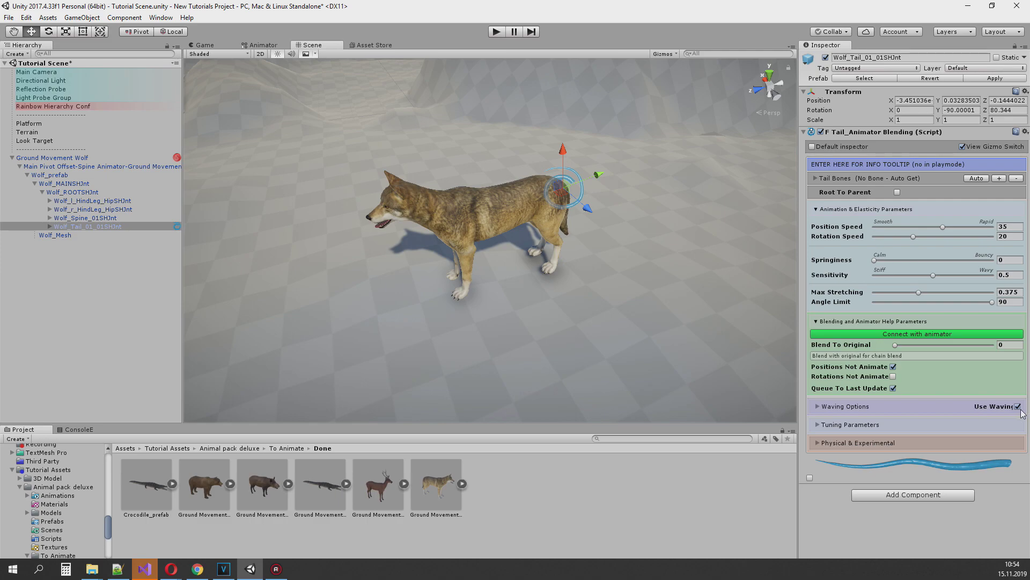
left_click_drag(743, 278, 545, 244, "alt")
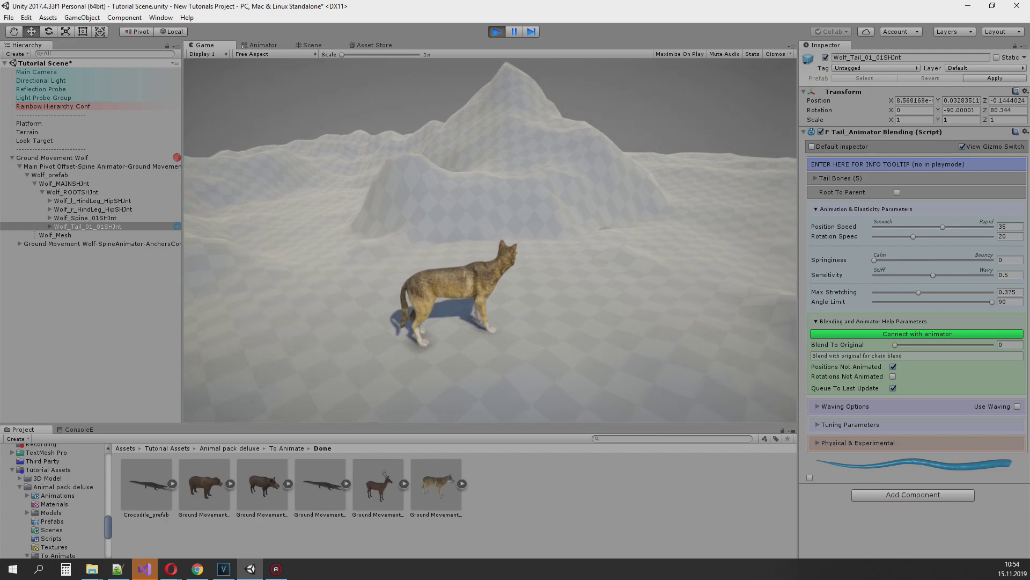
- In play mode, enable Root To Parent and set Position Speed 32.2, Rotation Speed 27.3, Springiness 0.509, Sensitivity 0.782 and Max Stretching 0.114
left_click(897, 192)
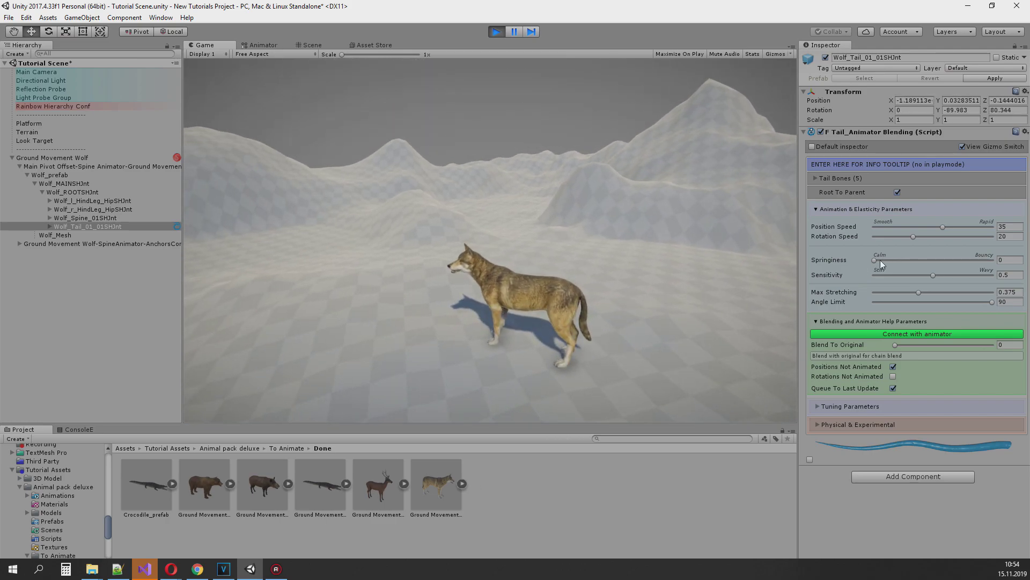
left_click_drag(943, 228, 947, 228)
left_click(934, 236)
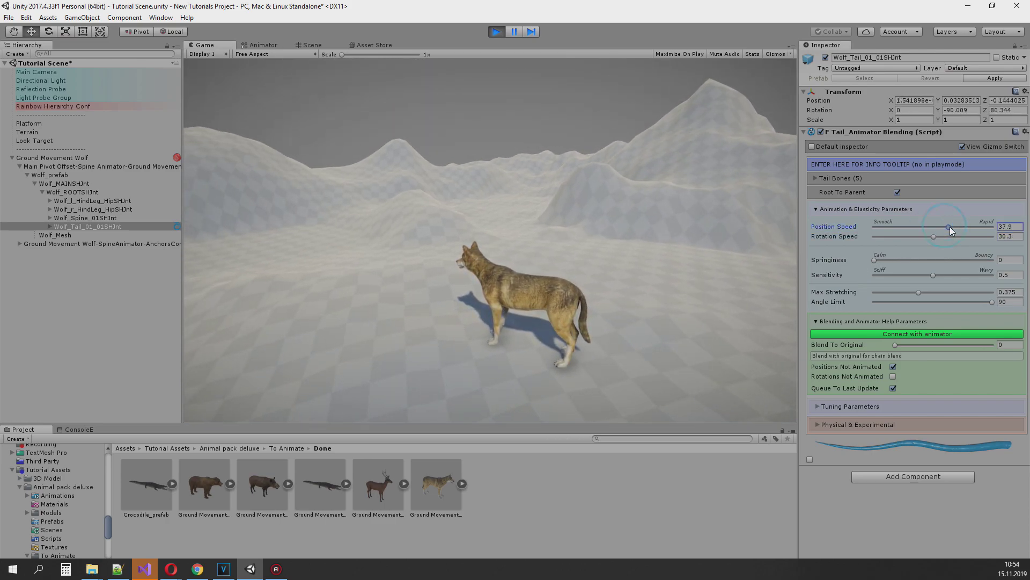
left_click_drag(935, 275, 941, 276)
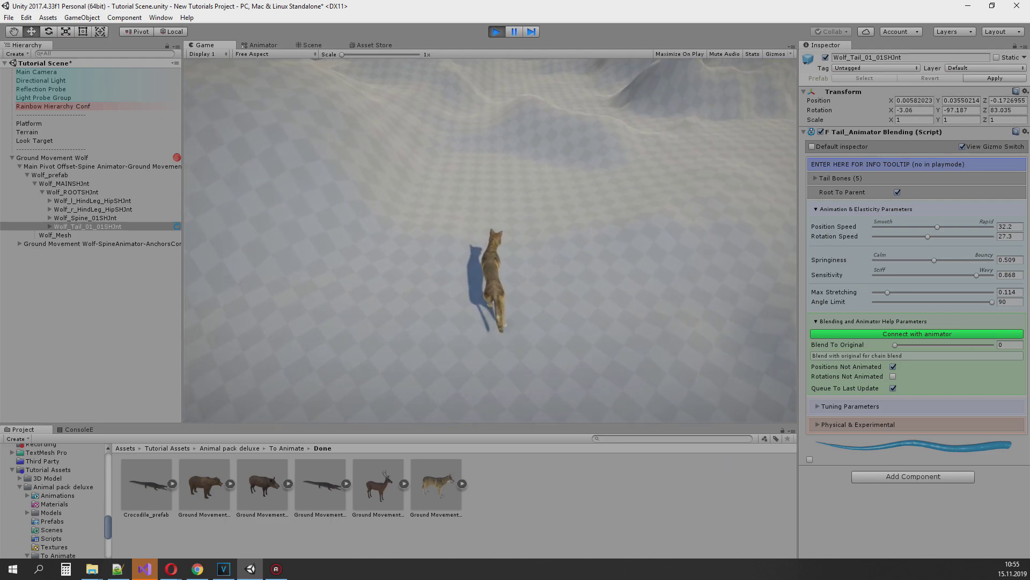
left_click(967, 274)
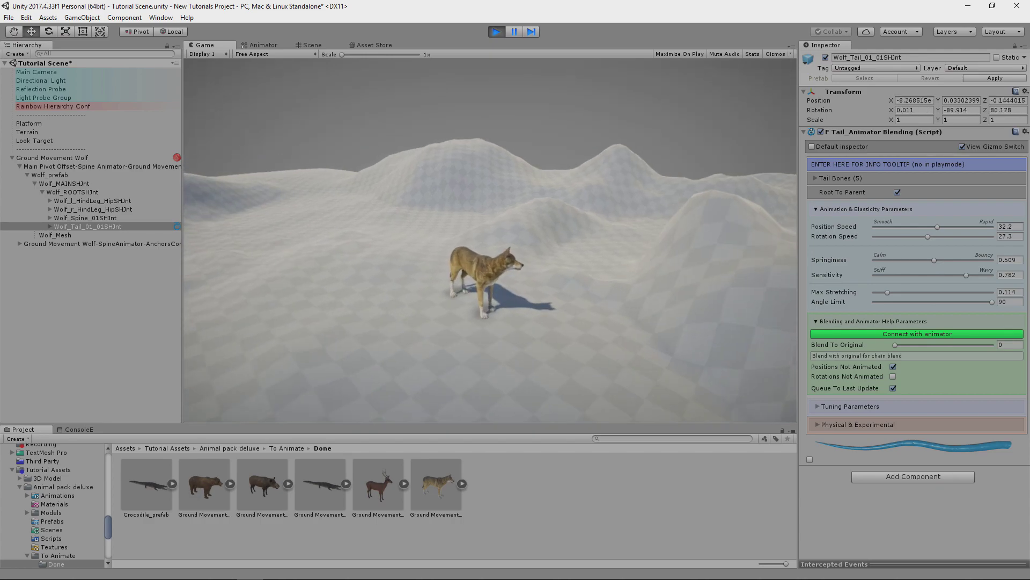
- Copy the Tail Animator Blending component during play, stop the scene and paste its values back onto the component
right_click(849, 128)
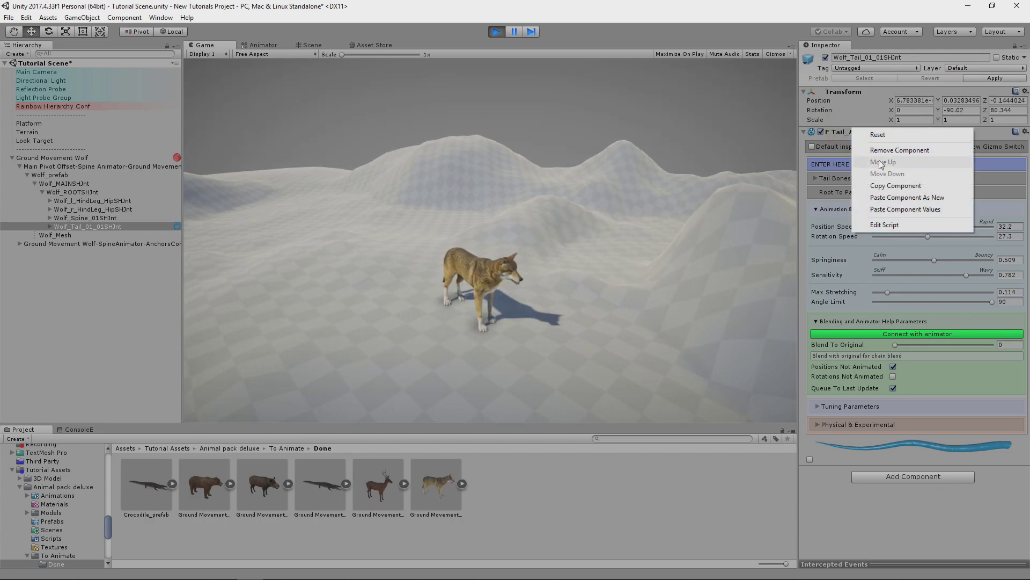
left_click(875, 184)
left_click(497, 32)
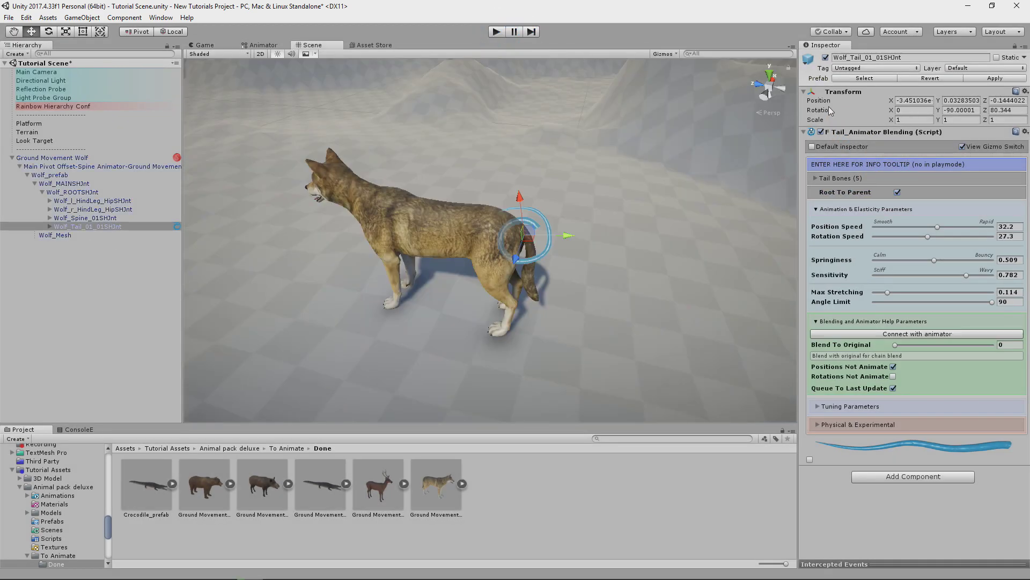
right_click(867, 132)
left_click(918, 212)
left_click_drag(450, 264, 534, 250, "alt")
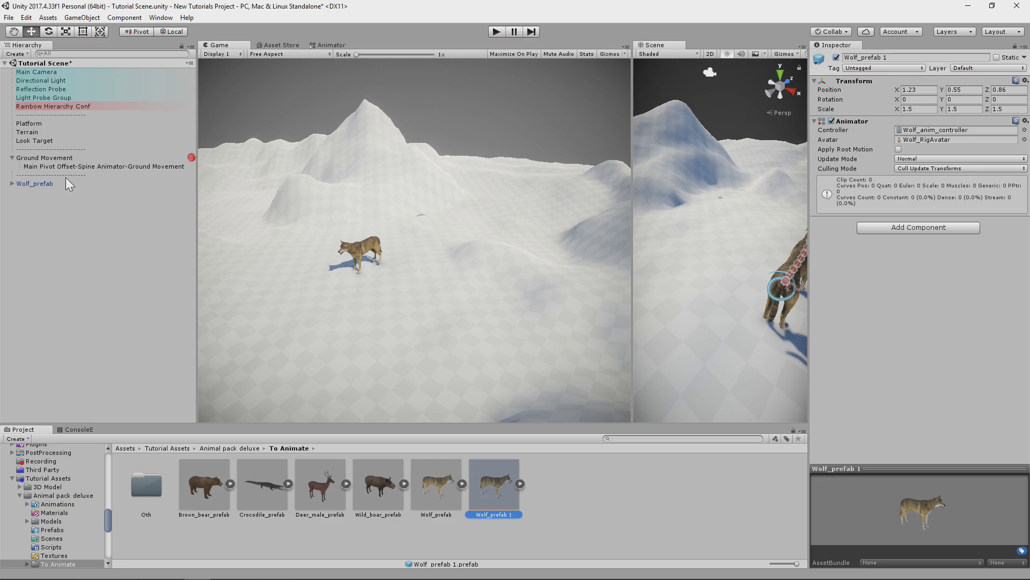
- Replace Wolf_prefab in the scene with Brown_bear_prefab and parent the bear under Ground Movement
left_click(57, 183)
key("Delete")
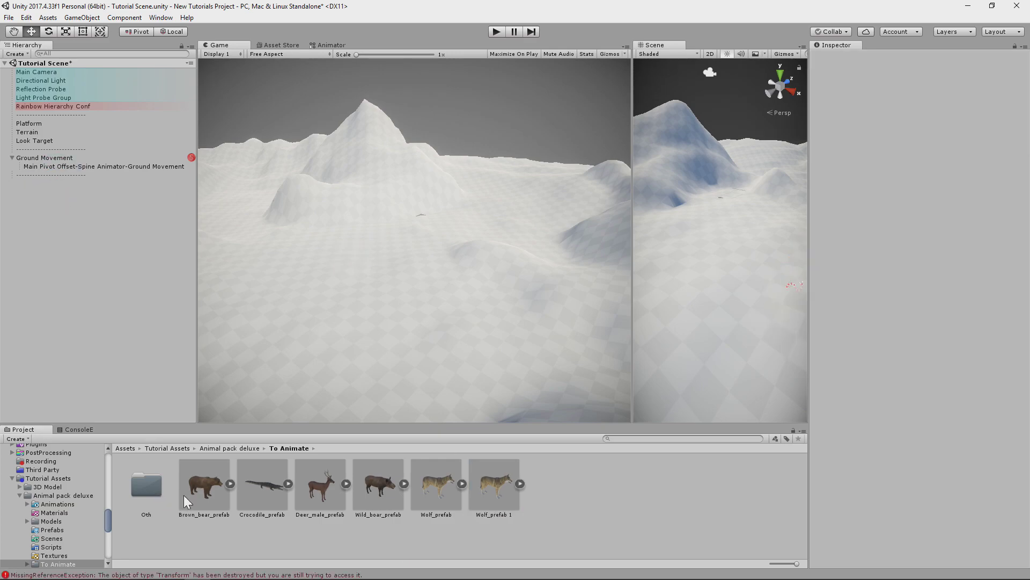
left_click_drag(183, 494, 725, 292)
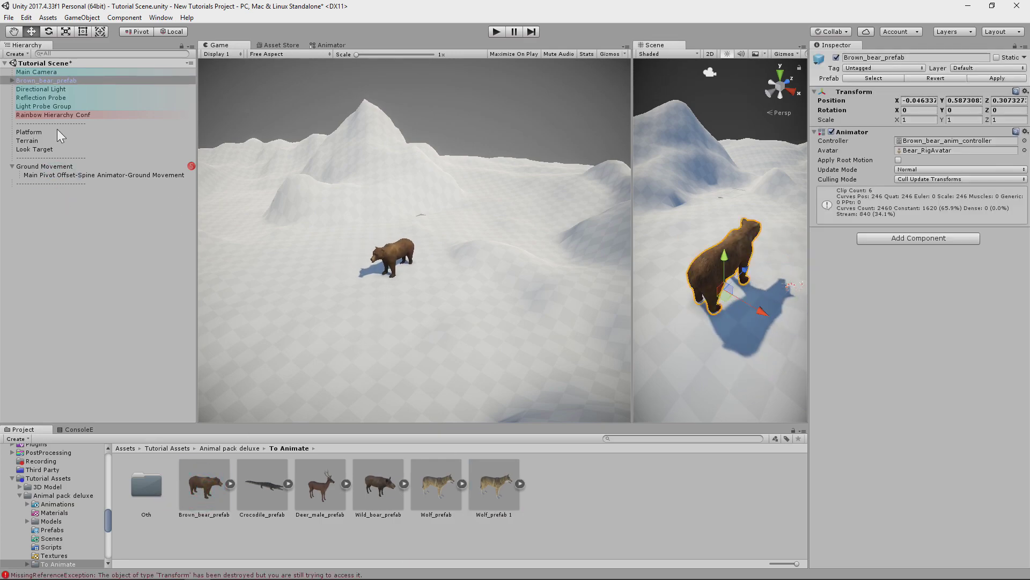
left_click_drag(36, 78, 56, 170)
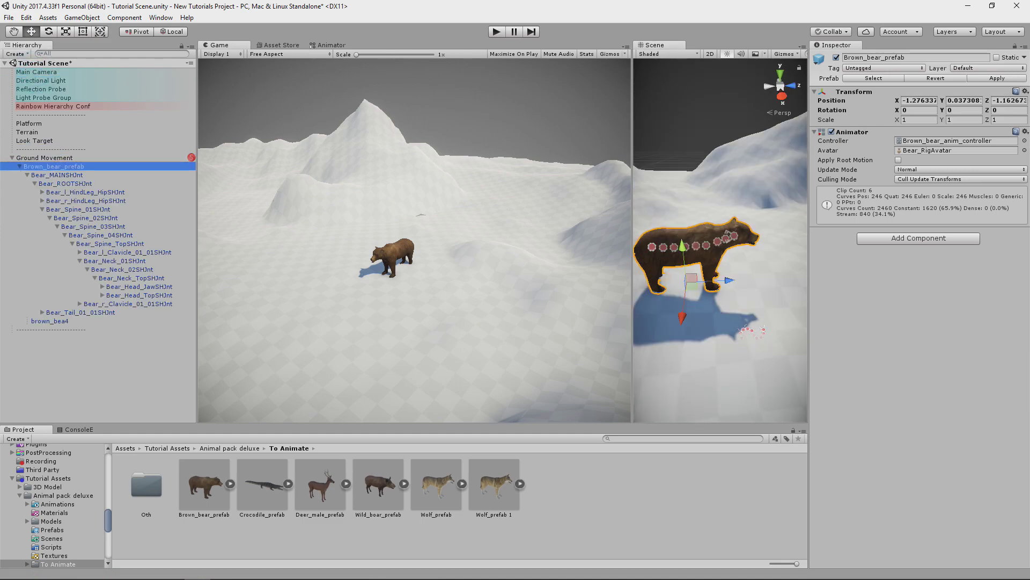
- Set the position of Brown_bear_prefab to 0 on X, Y and Z relative to Ground Movement
left_click(920, 100)
type("0")
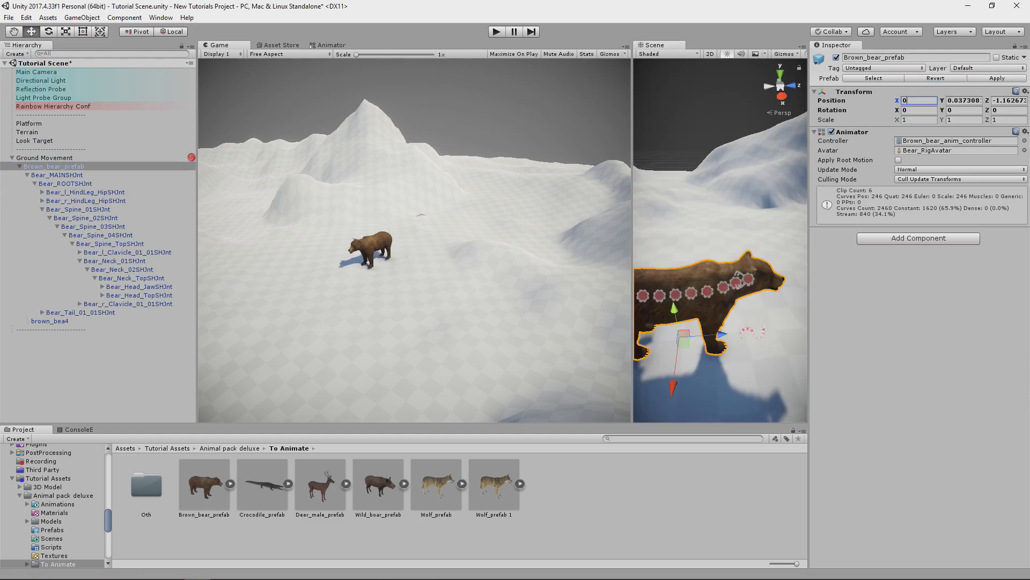
key("Tab")
type("0")
key("Tab")
type("0")
- Add an FSpine Animator component to Ground Movement and get the spine chain from Bear_ROOTSHJnt to Bear_Neck_01SHJnt
left_click(894, 172)
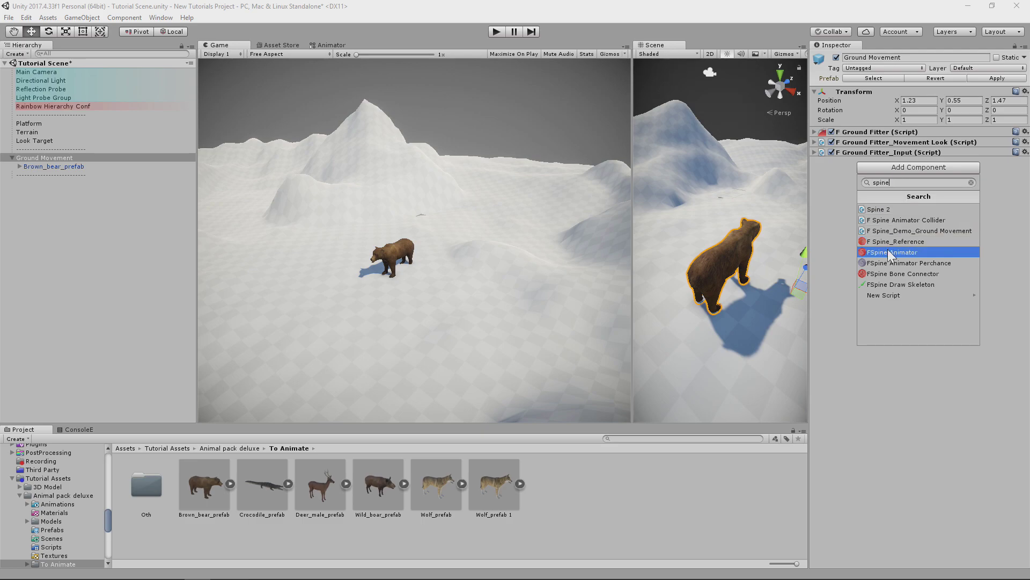
left_click(889, 250)
left_click(869, 242)
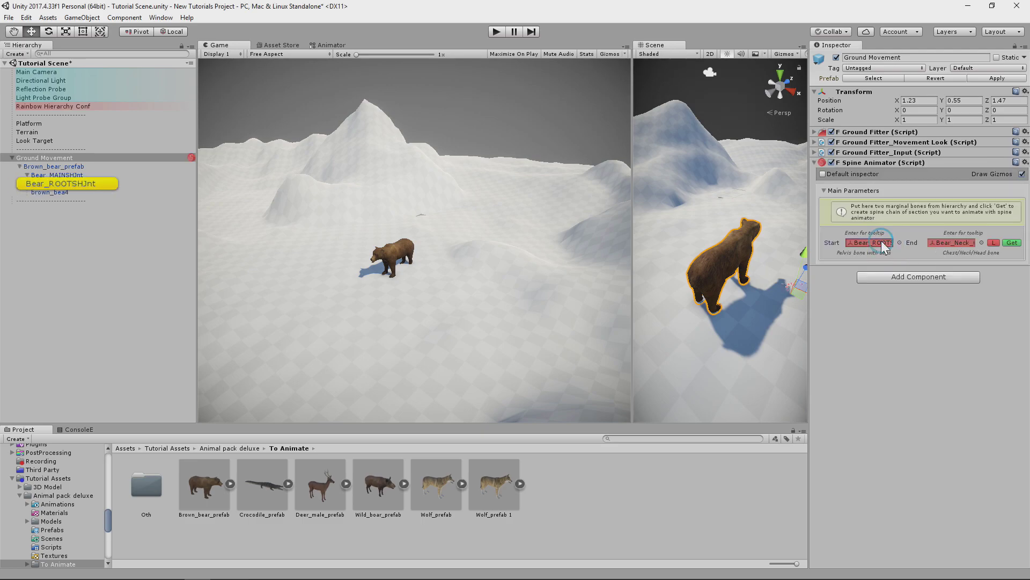
left_click(1011, 243)
left_click_drag(777, 258, 607, 250, "alt")
left_click(949, 208)
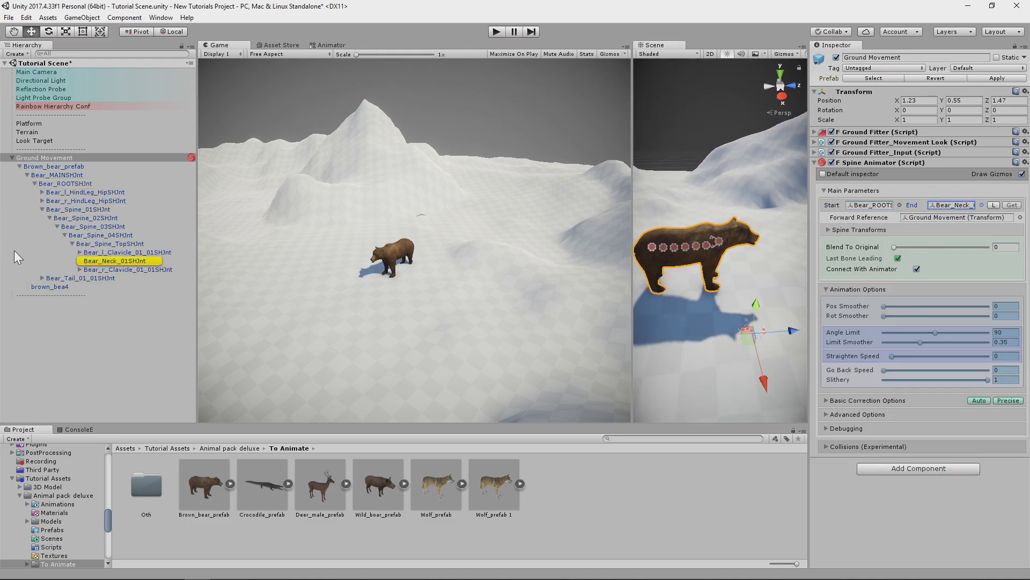
- Find the bear's upper neck bones, assign Bear_Neck_TopSHJnt as the Spine Animator's end bone and get the chain again
left_click(84, 261)
left_click(87, 269)
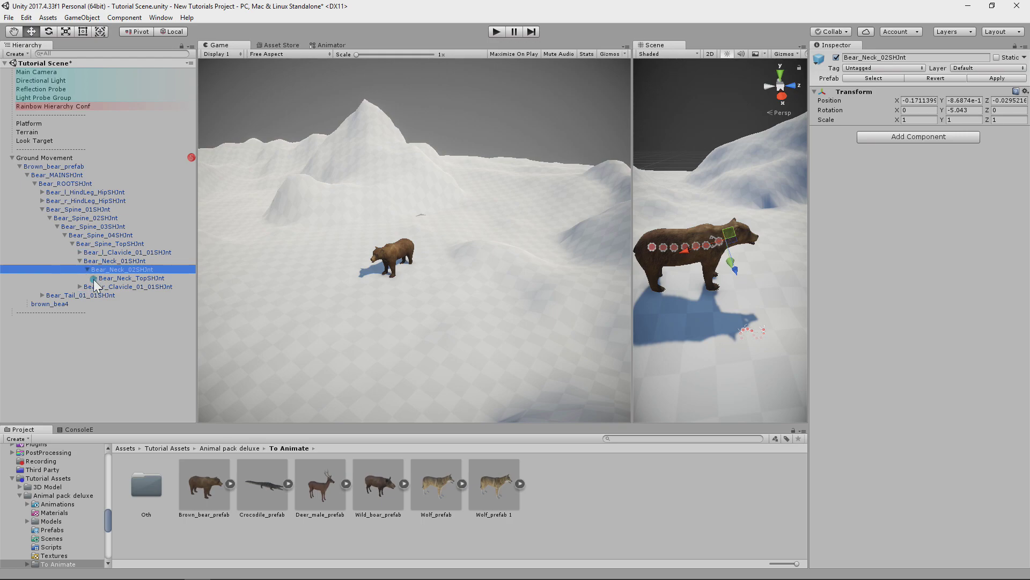
left_click(95, 278)
left_click(132, 286)
left_click(131, 278)
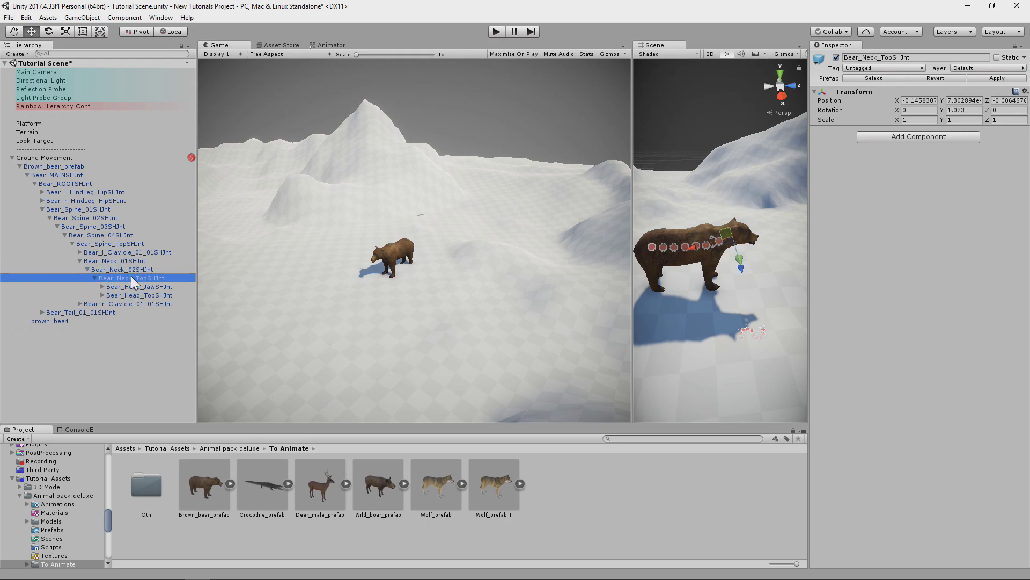
left_click(81, 159)
left_click_drag(128, 278, 844, 277)
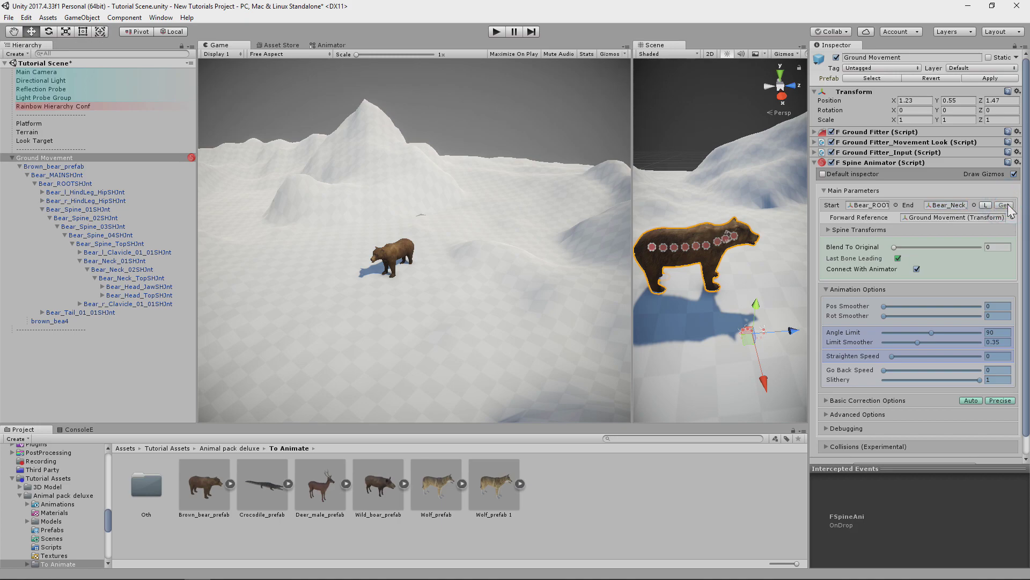
- Play the scene, steer the bear in several directions to test its spine movement, and stop the scene
key("ctrl+p")
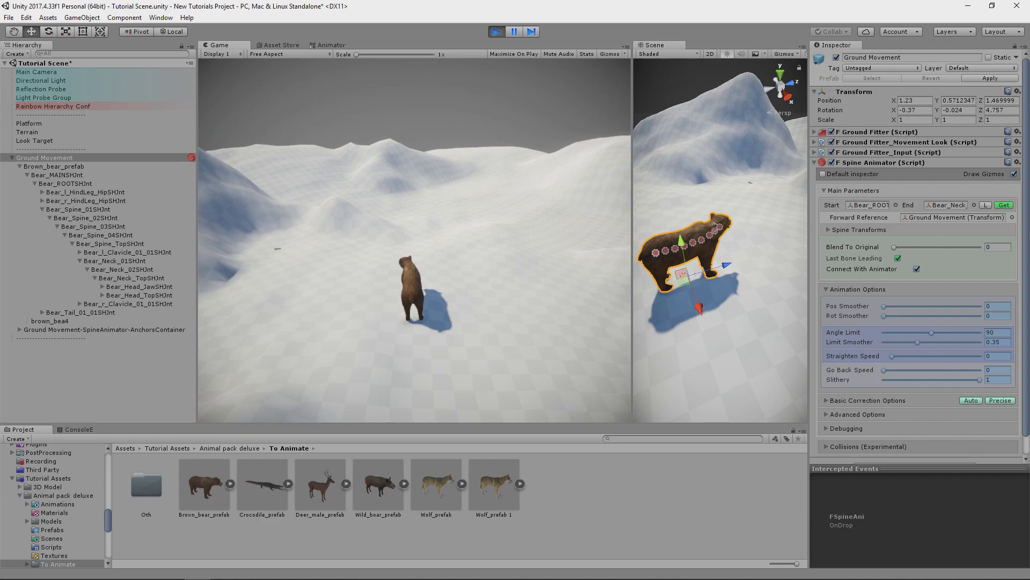
key("d")
key("s")
key("a")
key("w")
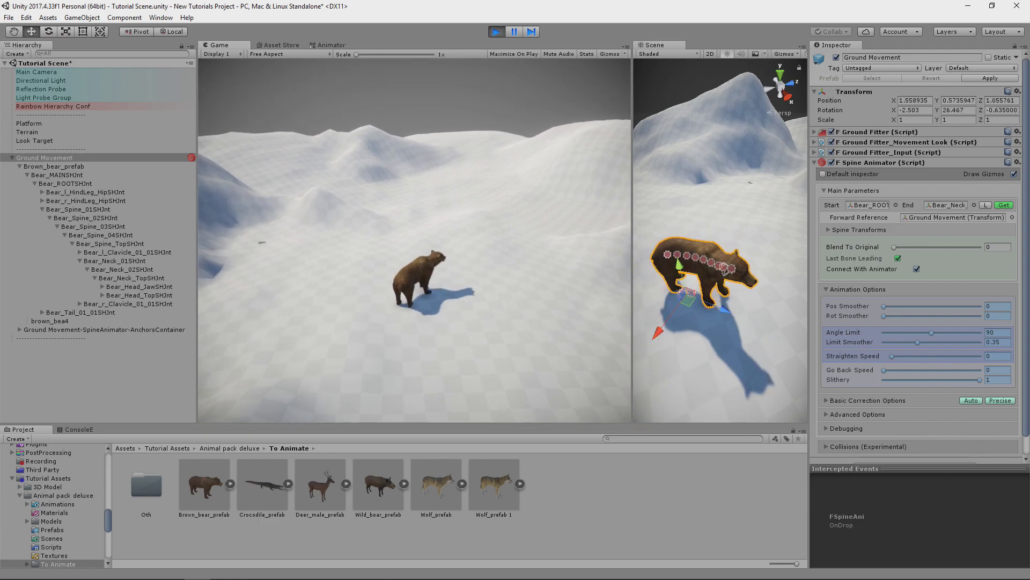
key("d")
key("ctrl+p")
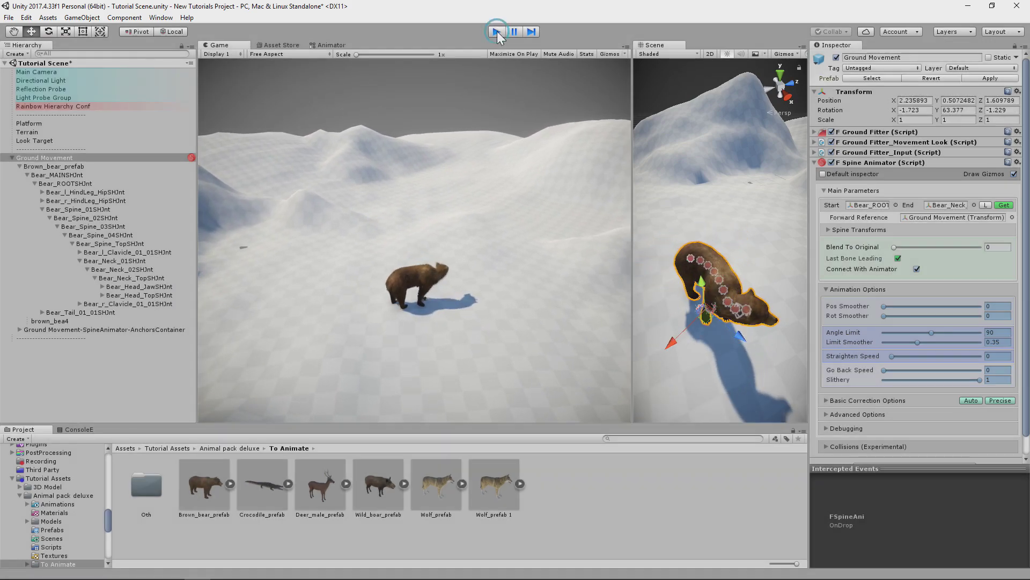
- In the bear's animator controller, remove the idle state's transitions and place the walk and run states below idle
left_click(72, 168)
left_click(330, 45)
middle_click_drag(405, 323, 420, 302)
left_click(420, 302)
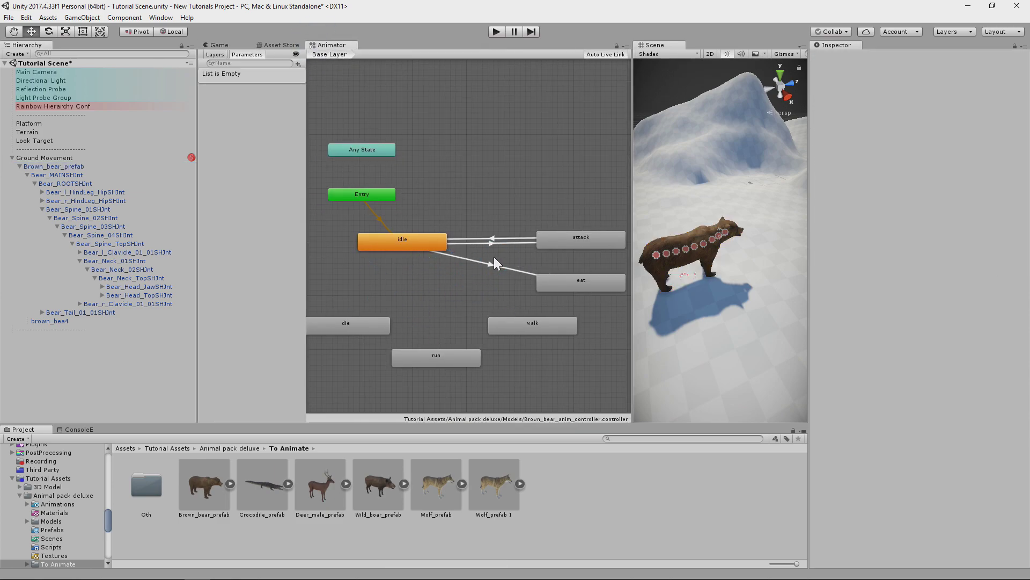
left_click_drag(535, 322, 406, 263)
left_click_drag(449, 354, 405, 289)
- Add a float parameter AnimationSpeed with value 1.0 and use it as the speed multiplier for the walk and run states
left_click(298, 63)
left_click(307, 73)
type("A")
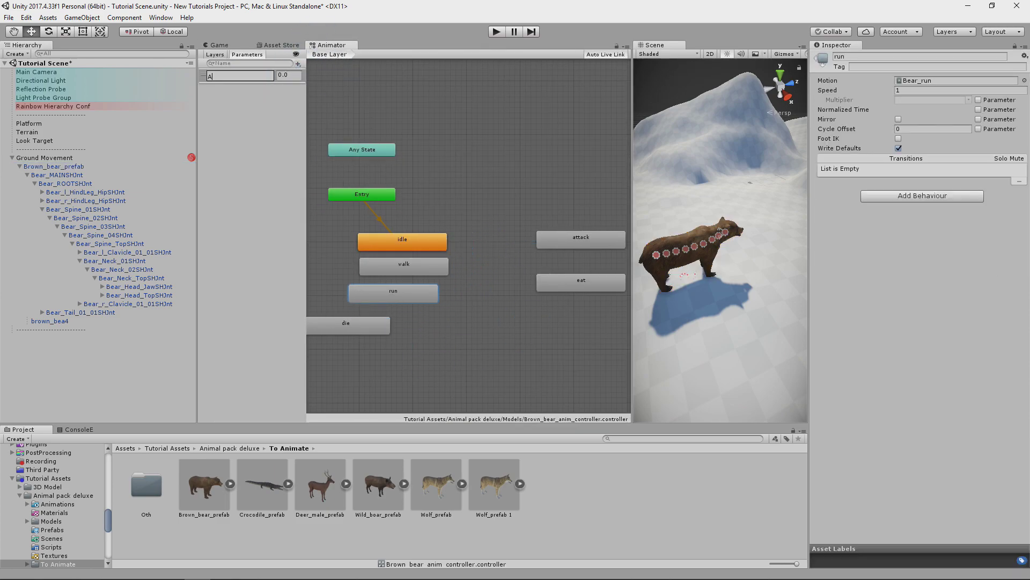
type("nimationSpeed")
key("Return")
left_click(407, 270, "shift")
left_click(977, 91)
- Save the scene and lower the Z value of Main Pivot Offset in Ground Movement's Spine Animator advanced options
left_click(95, 156)
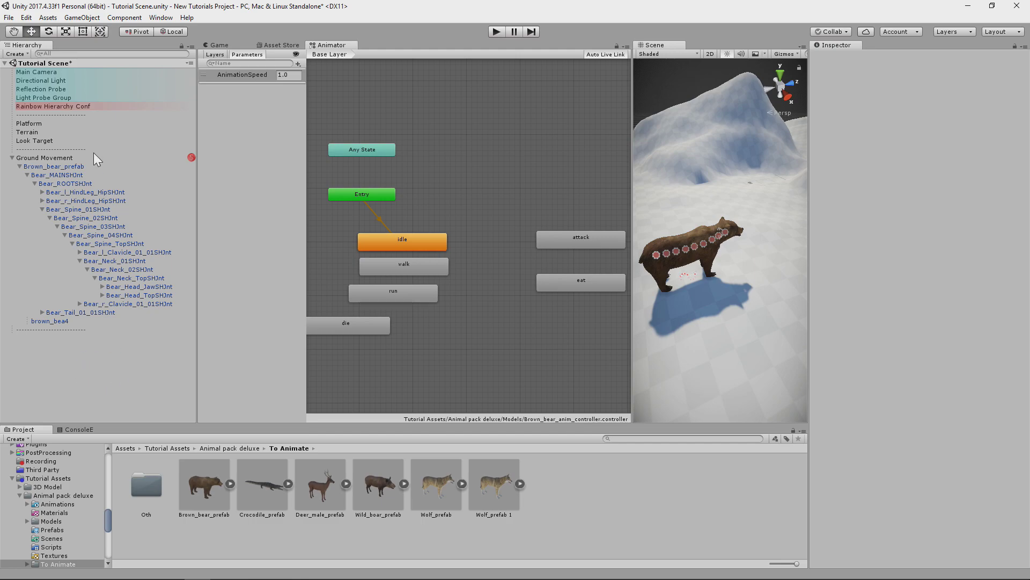
left_click(226, 43)
key("ctrl+s")
left_click(851, 414)
scroll(912, 376, "down", 4)
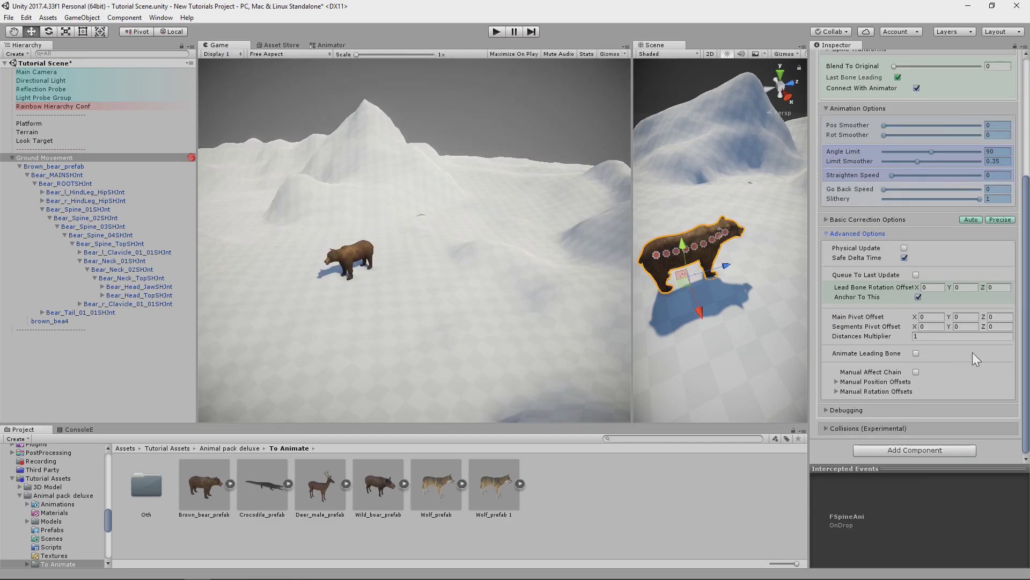
left_click_drag(985, 319, 972, 319)
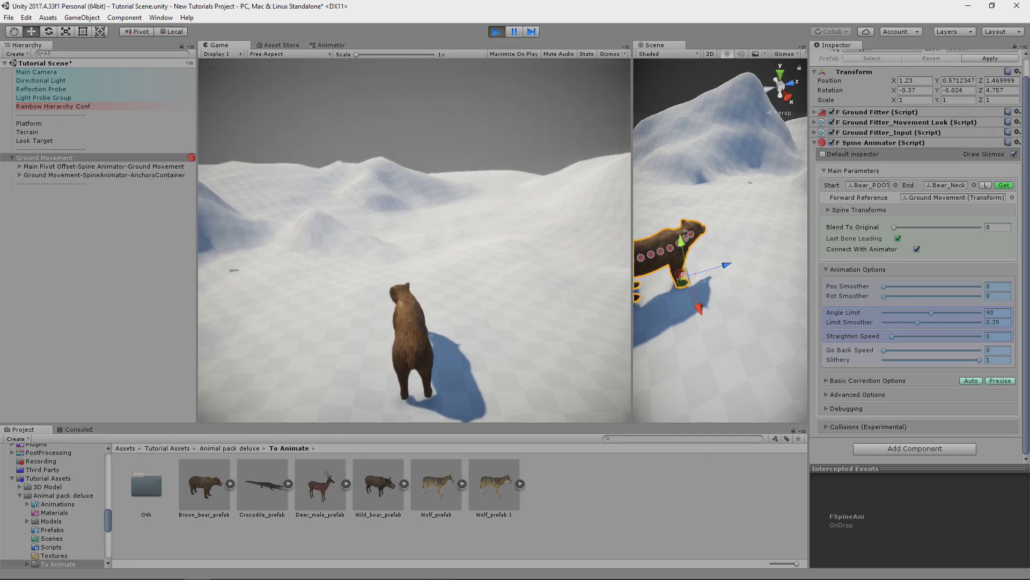
- Test the bear's movement in play mode, then set Straighten Speed to 4.21 and Slithery to 0.721
key("d")
key("s")
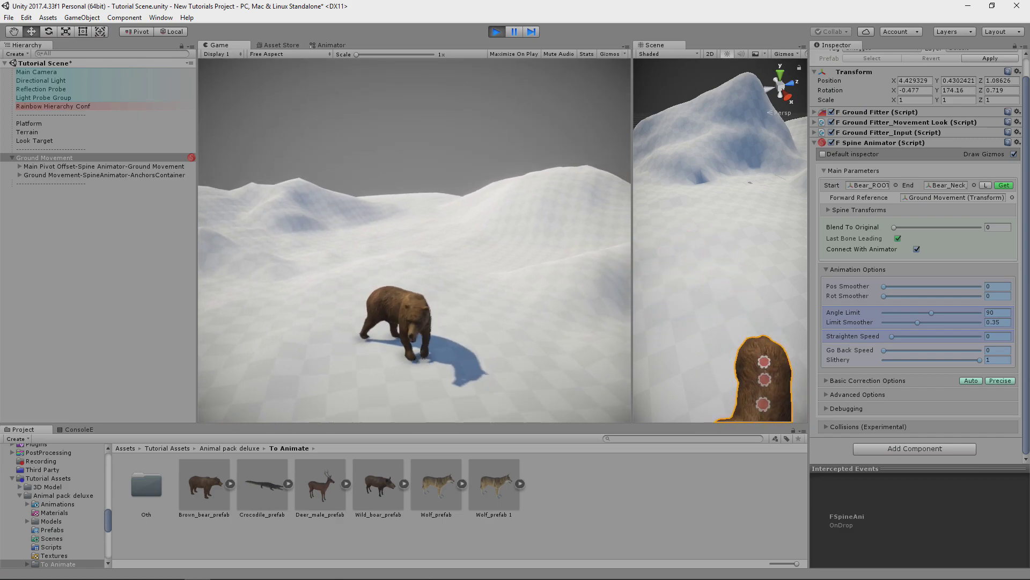
key("w")
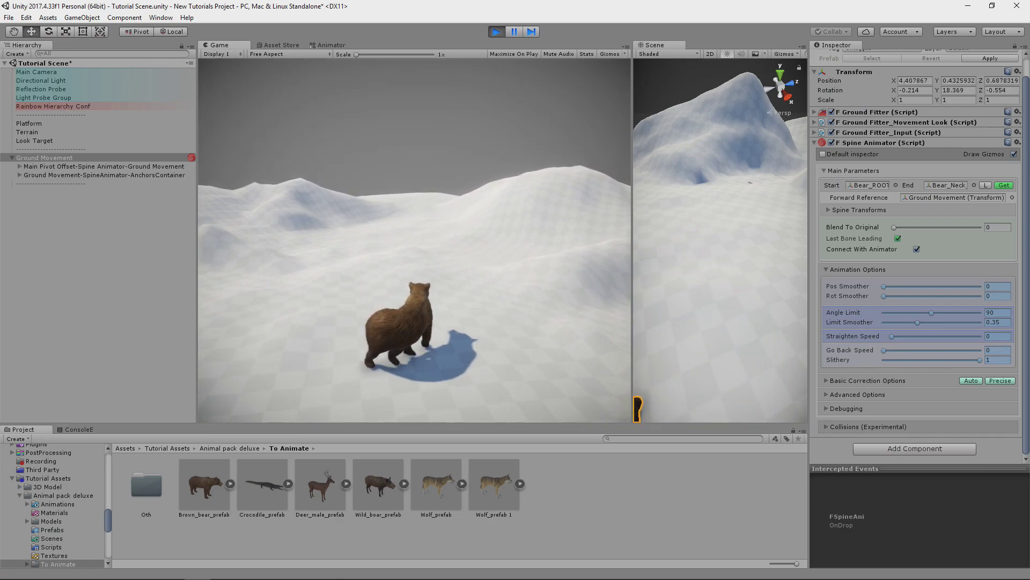
key("Escape")
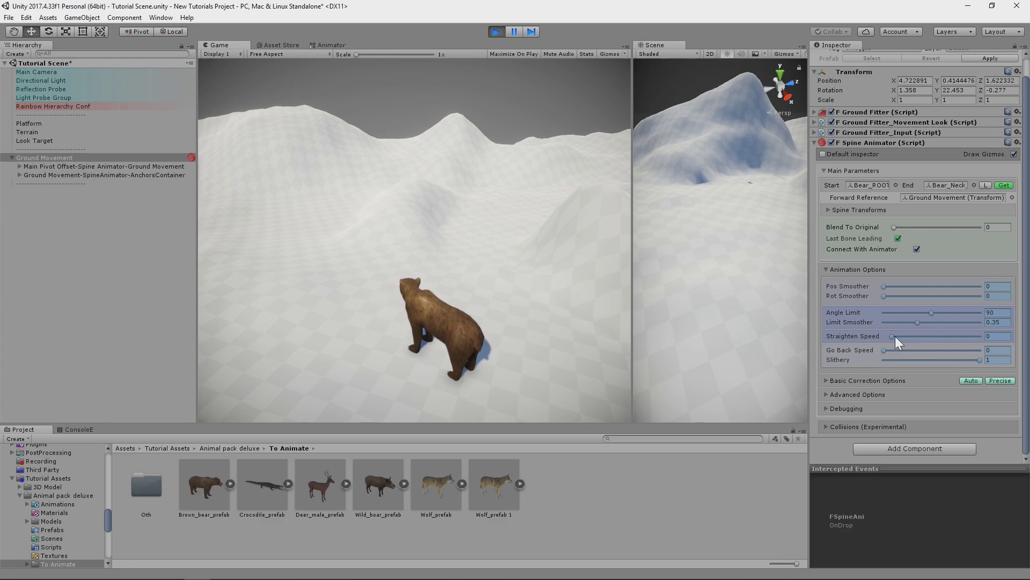
left_click_drag(895, 336, 917, 335)
left_click_drag(980, 371, 953, 372)
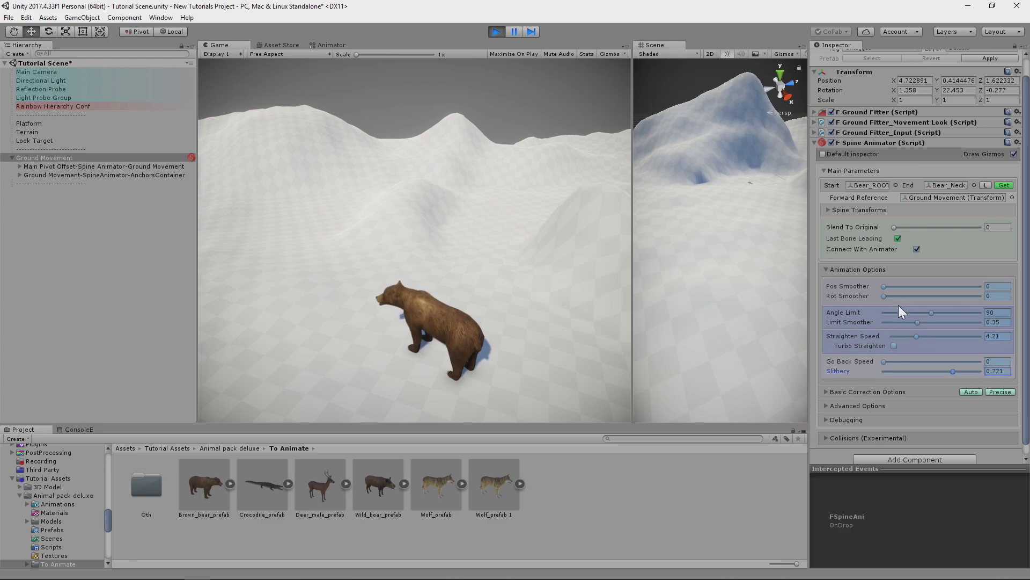
- Set the bear's Angle Limit to 40 in Spine Animator and test walking and turning in play mode
left_click_drag(909, 312, 905, 312)
left_click(399, 257)
key("w")
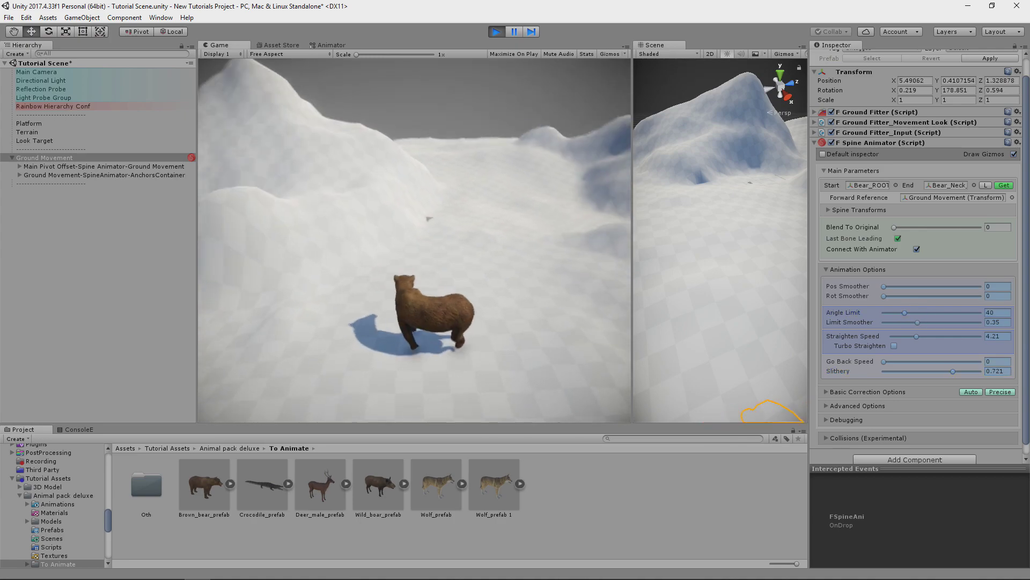
key("d")
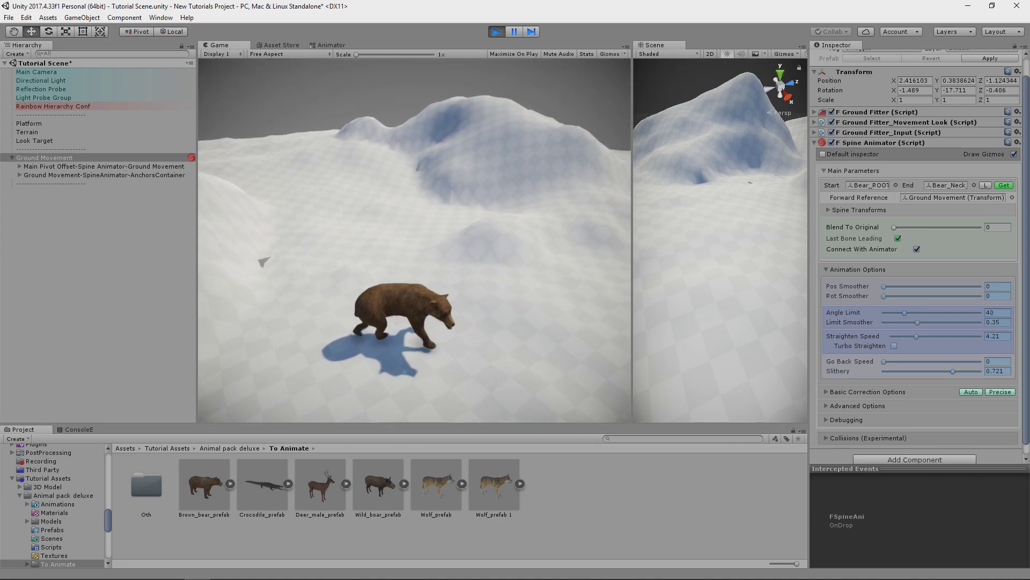
- Lower the bear's Base Speed to 1.81 in Ground Fitter Movement Look while testing its walk in several directions
left_click(875, 123)
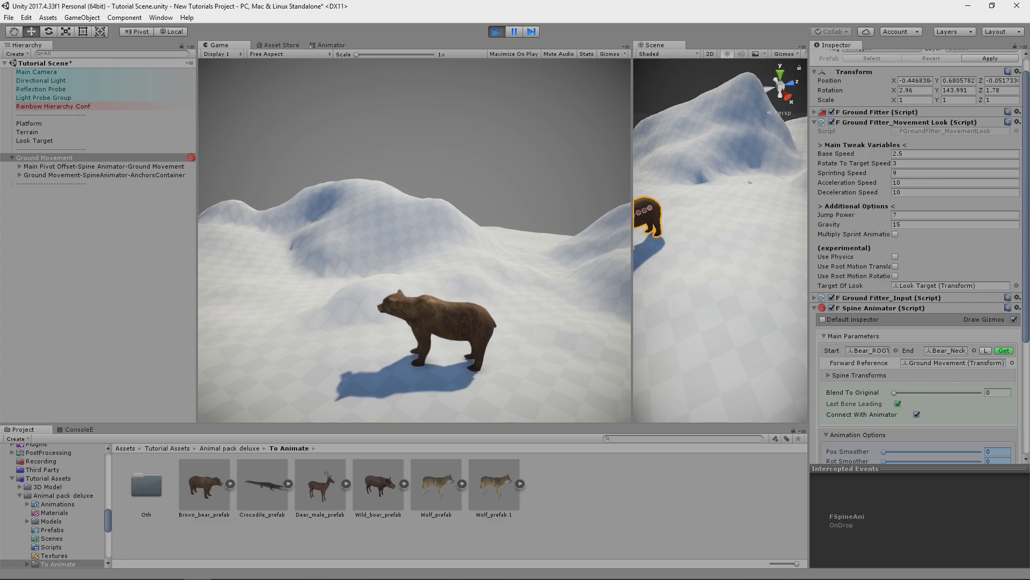
left_click(489, 225)
key("w")
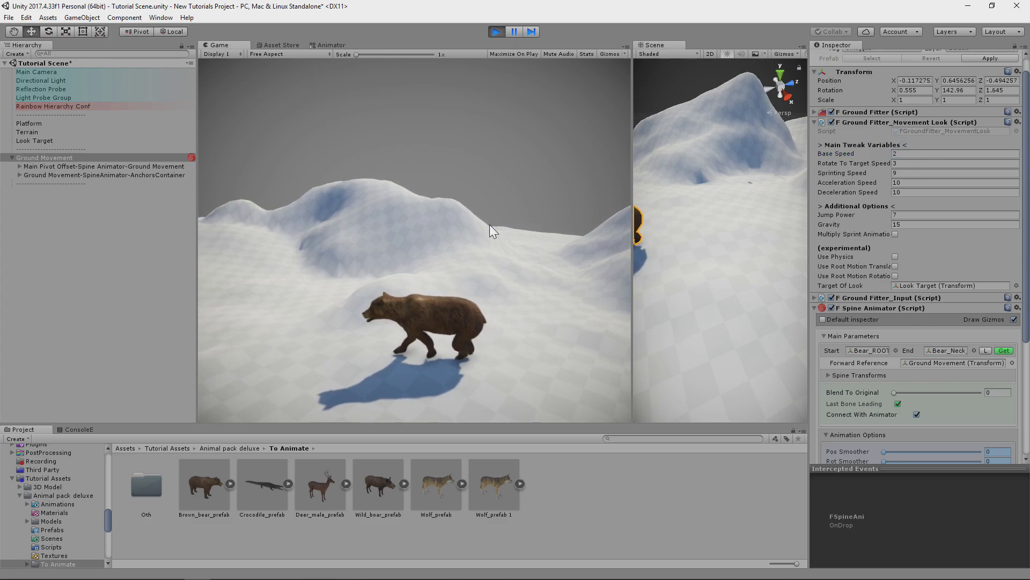
key("s")
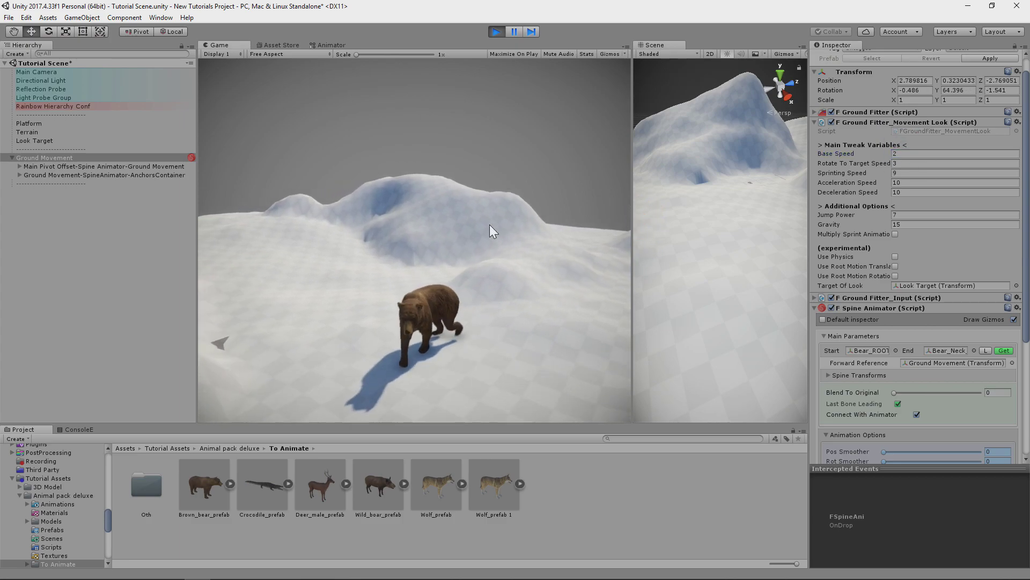
key("d")
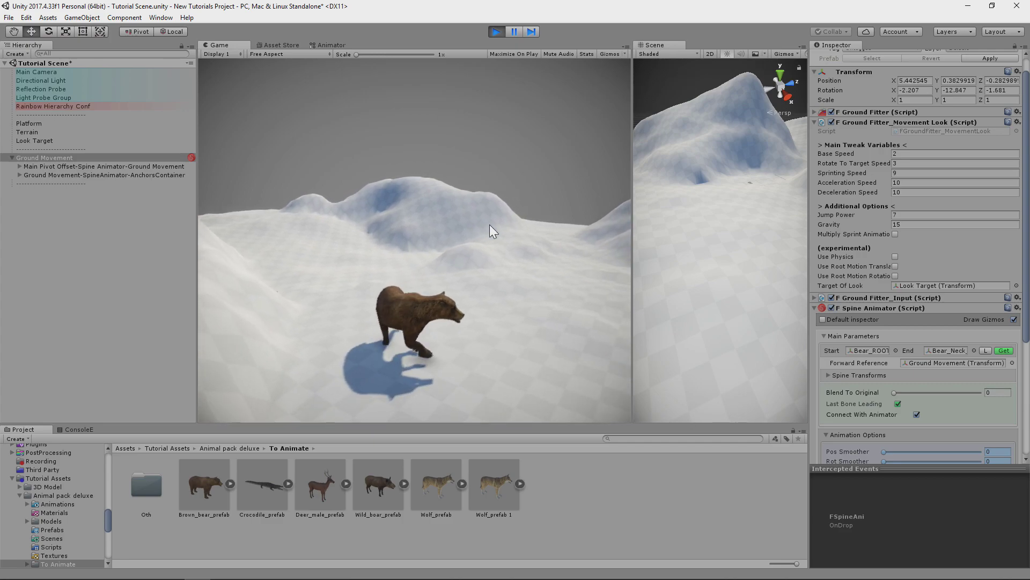
left_click_drag(843, 150, 835, 153)
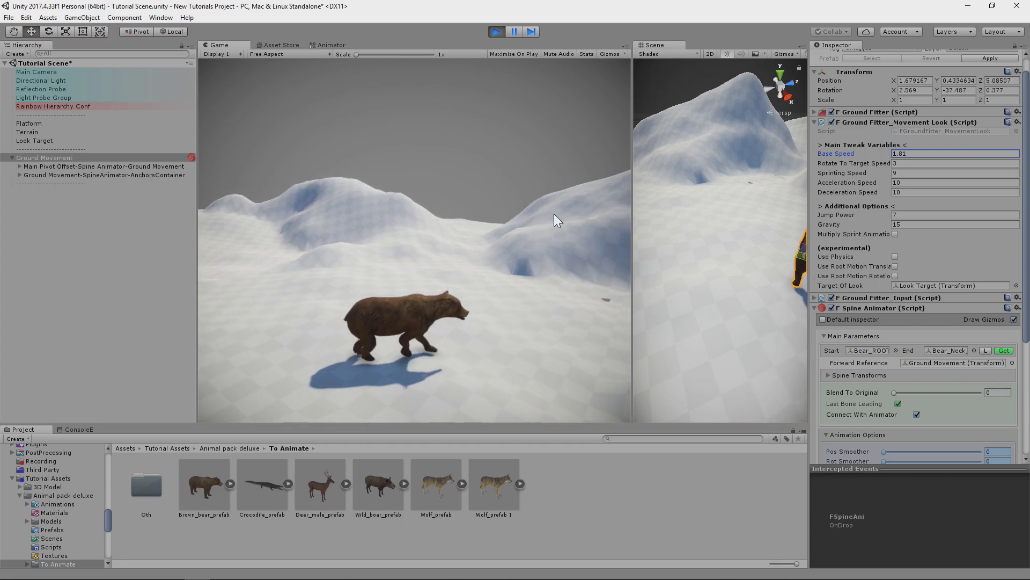
key("a")
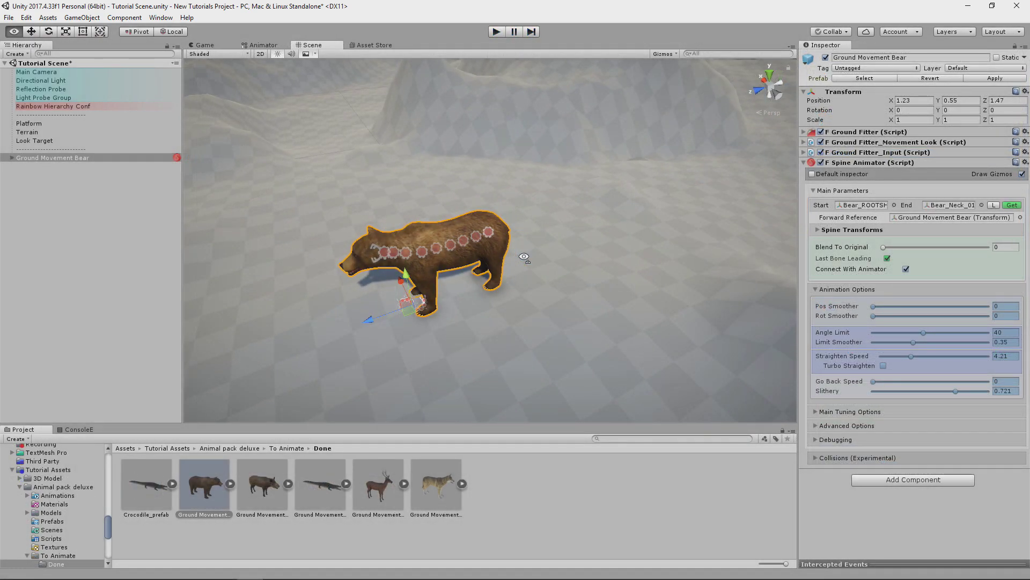
- Remove the Spine_01, Spine_03, Spine_Top and Neck_02 bones from the spine transforms of Ground Movement Bear
left_click_drag(526, 255, 461, 264, "alt")
left_click(824, 230)
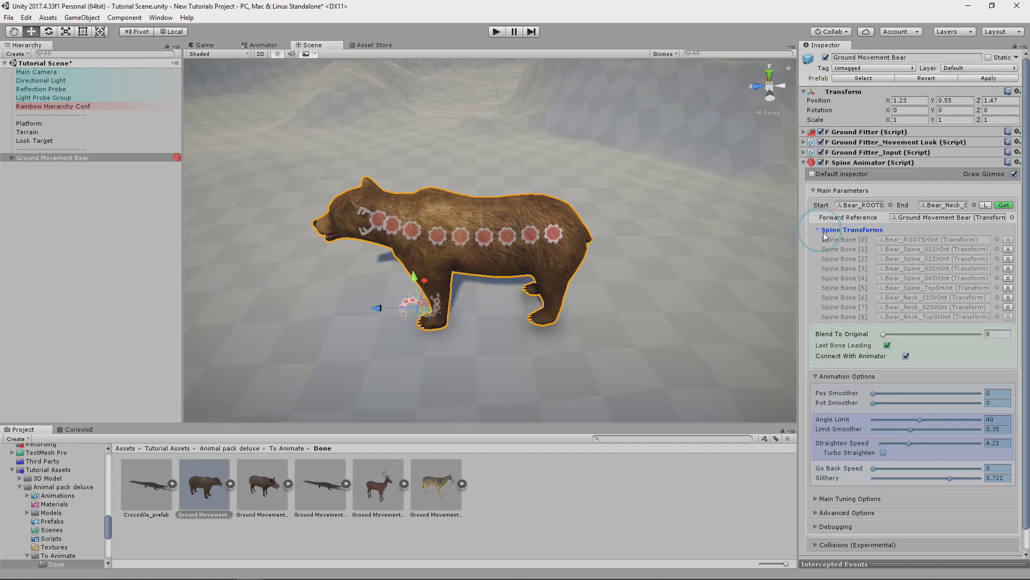
left_click(1008, 250)
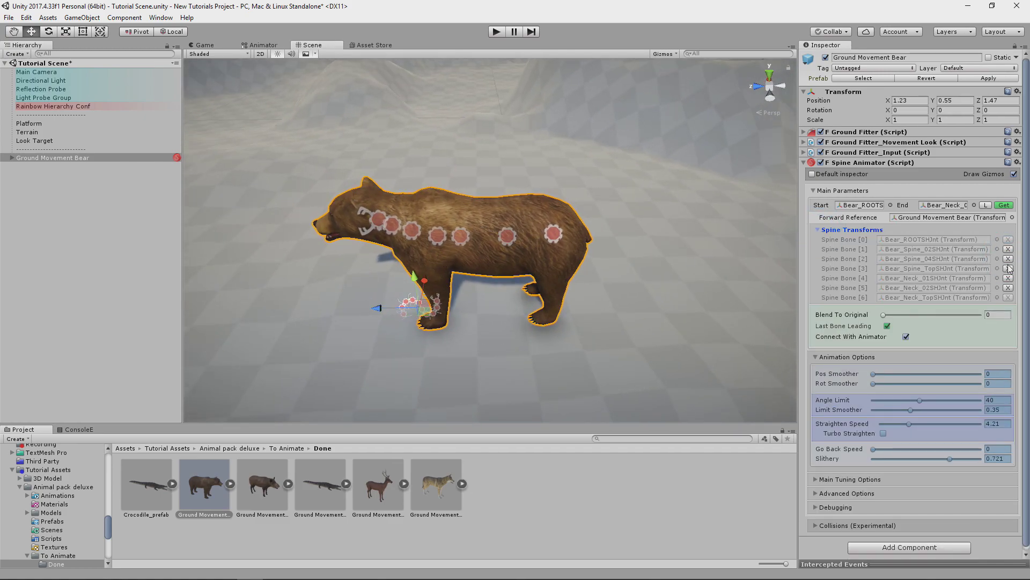
left_click(1009, 259)
left_click(1008, 269)
left_click(1015, 278)
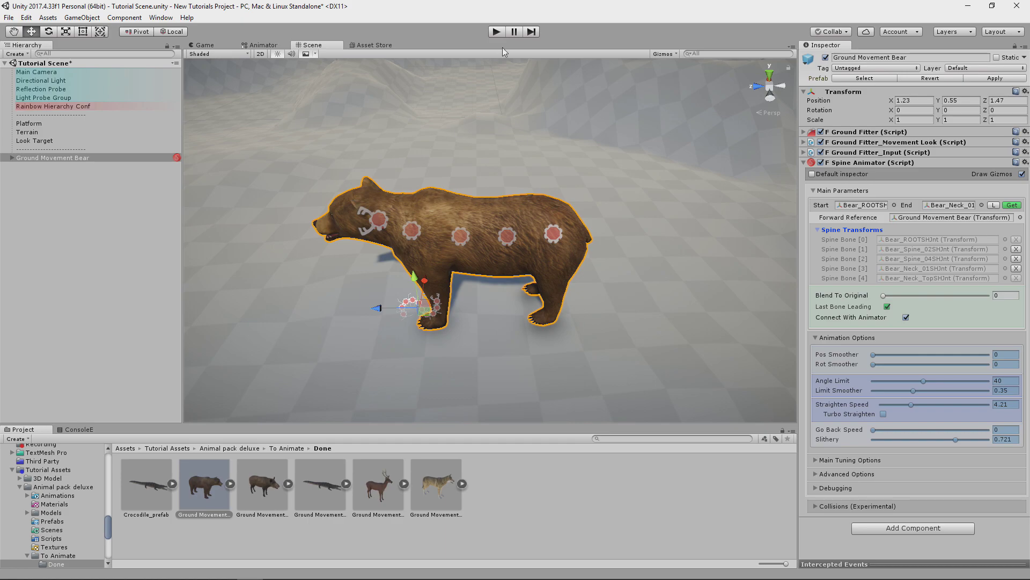
- Test the bear with fewer spine bones in play mode, setting Angle Limit to 59.6 and Slithery to 0.864 and lowering Straighten Speed
left_click(496, 31)
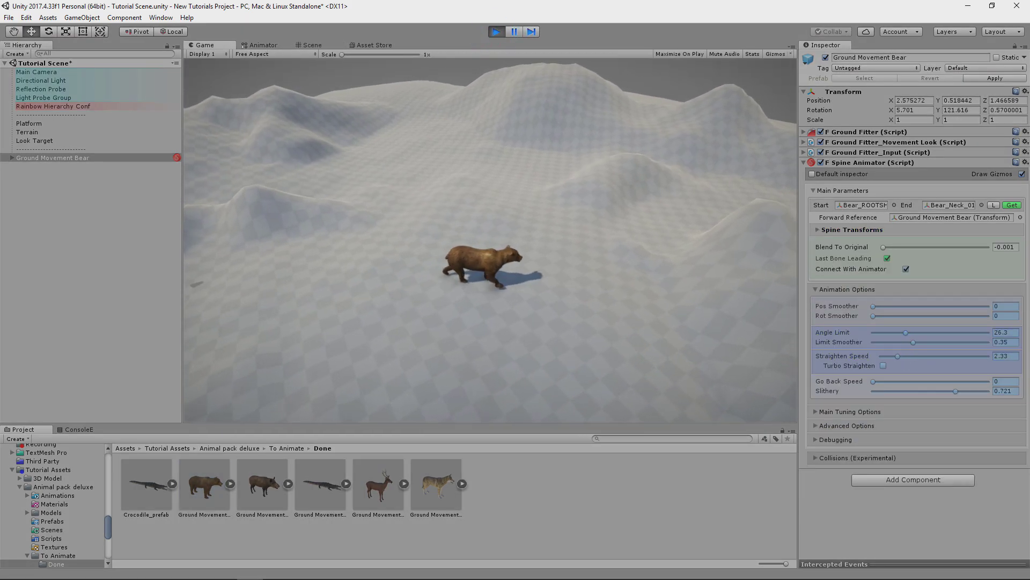
key("w")
left_click_drag(889, 335, 887, 335)
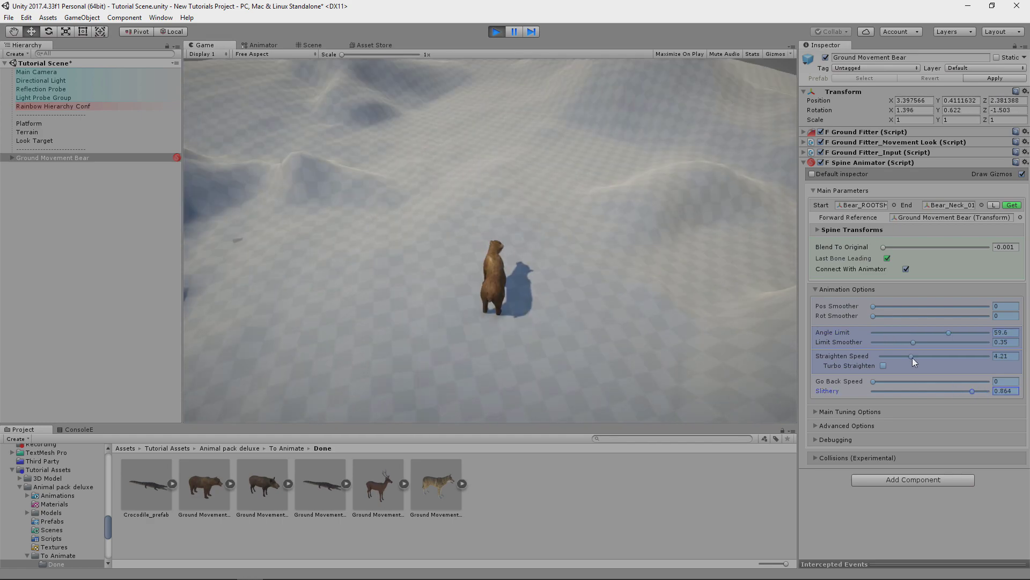
left_click_drag(911, 356, 901, 356)
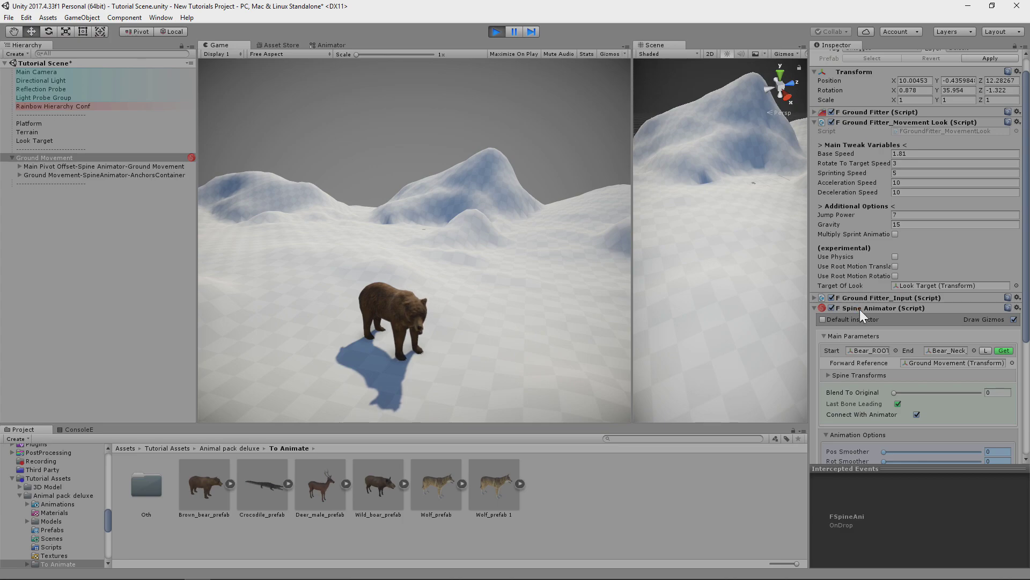
- Copy the bear's tuned Spine Animator component, exit play mode and paste its values back onto the component
right_click(859, 309)
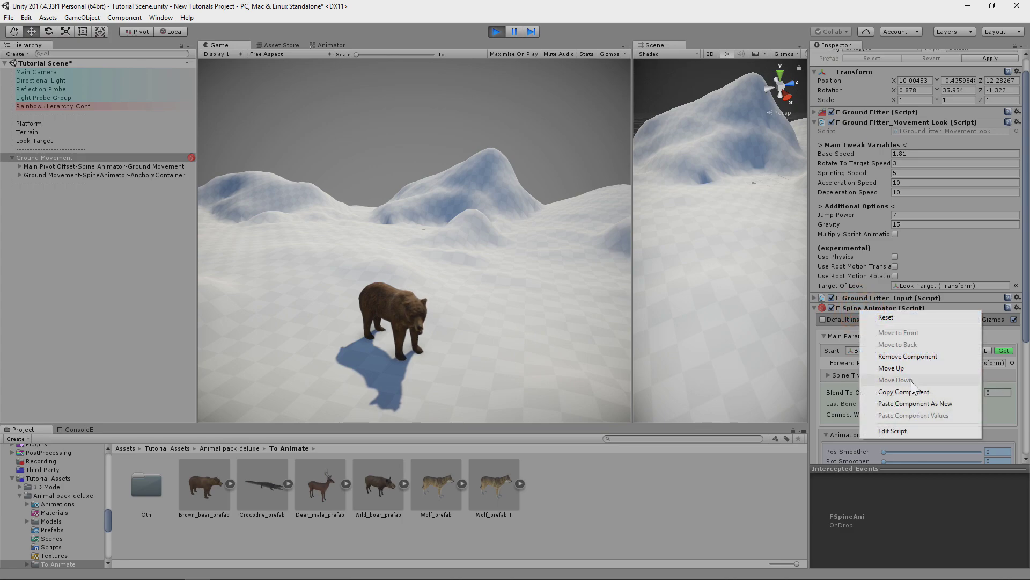
left_click(911, 390)
left_click(498, 32)
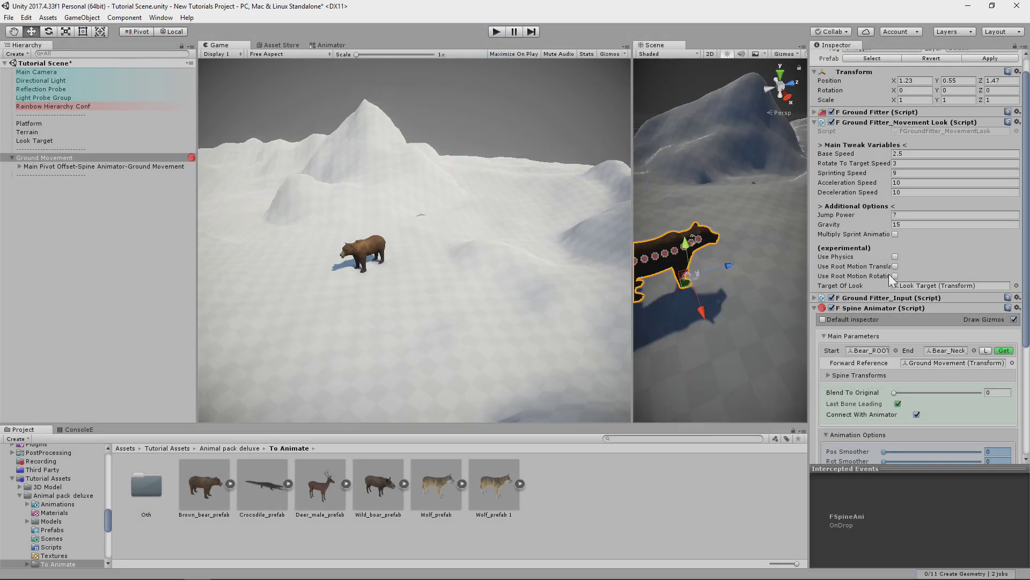
right_click(854, 307)
left_click(908, 411)
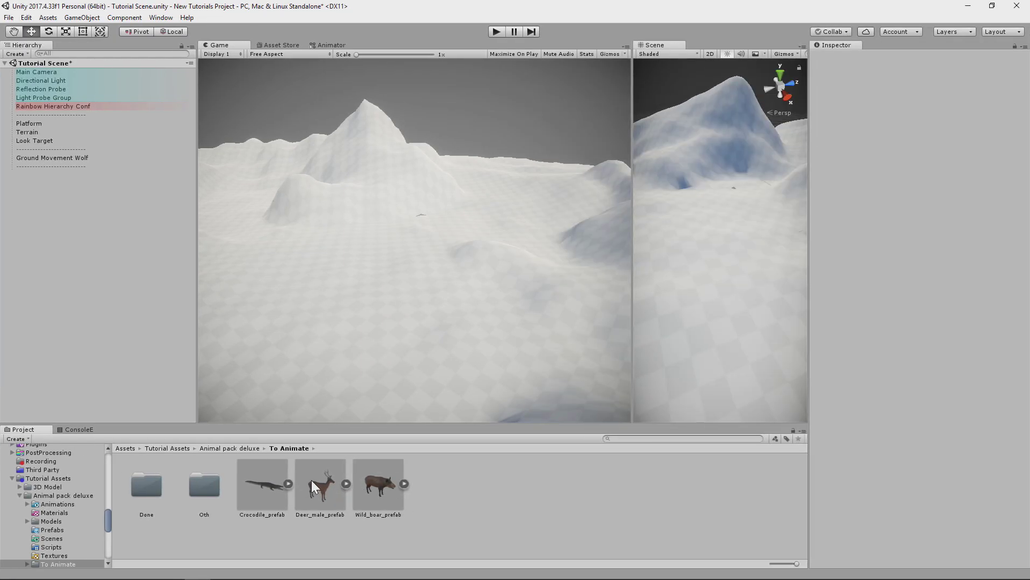
- Add Deer_male_prefab to the scene, parent it to the ground movement object named Ground Movement Deer and reset its transform
left_click_drag(316, 485, 151, 273)
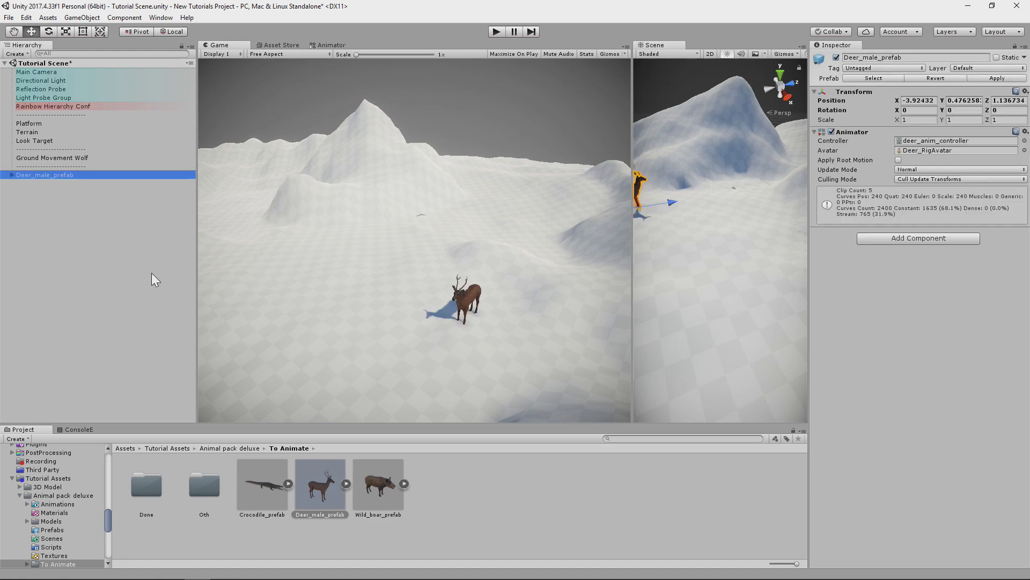
key("f")
left_click_drag(677, 219, 690, 237, "alt")
right_click_drag(690, 237, 681, 237)
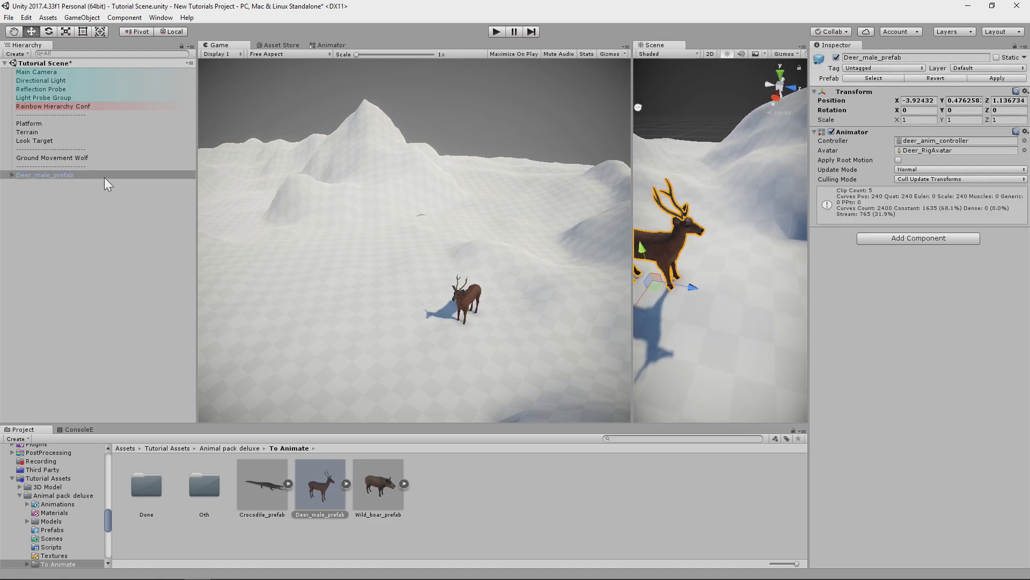
left_click_drag(52, 167, 53, 157)
left_click(86, 158)
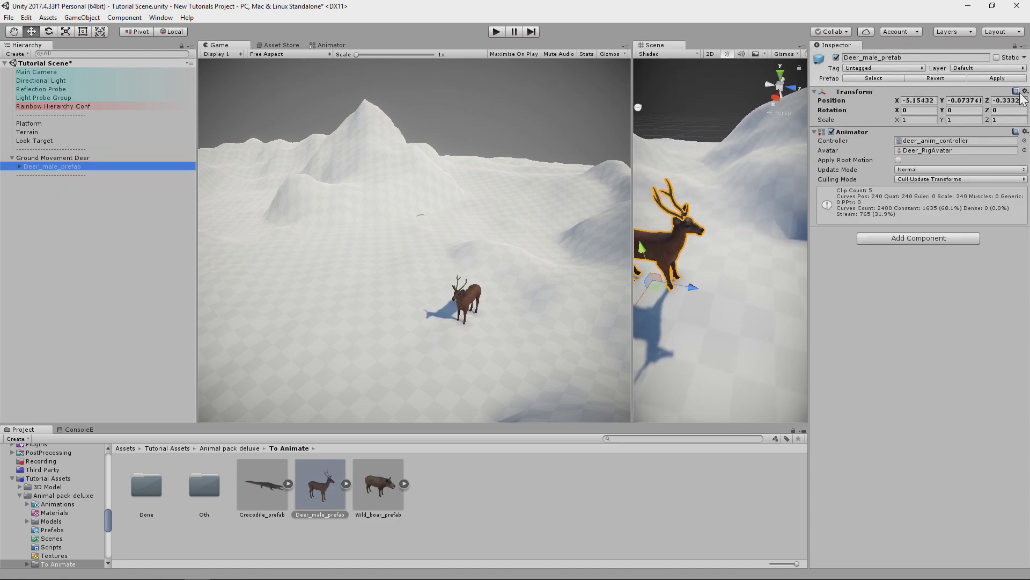
left_click(1022, 92)
left_click(966, 103)
- Open deer_anim_controller and delete the transitions linking the idle state with the die and eat states
double_click(929, 140)
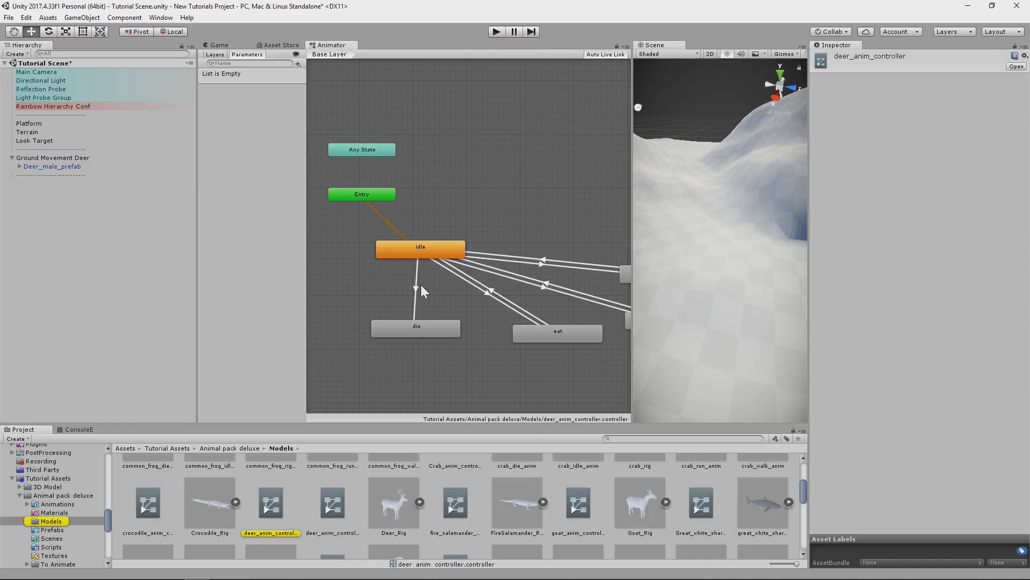
left_click(421, 288)
key("Delete")
left_click(479, 289)
key("Delete")
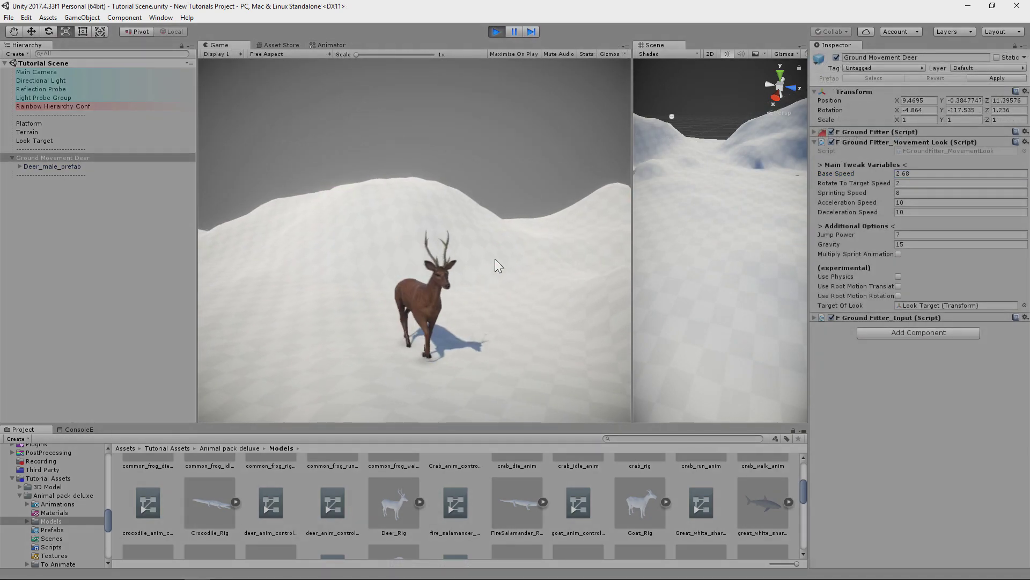
- Test the deer's walk in play mode and lower its Base Speed in Ground Fitter Movement Look
key("a")
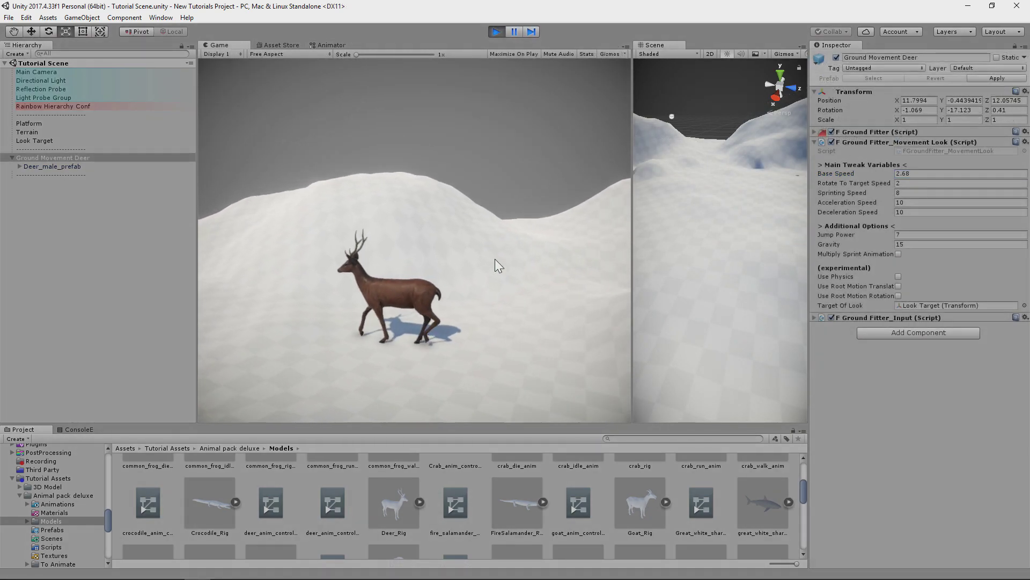
left_click_drag(879, 174, 858, 172)
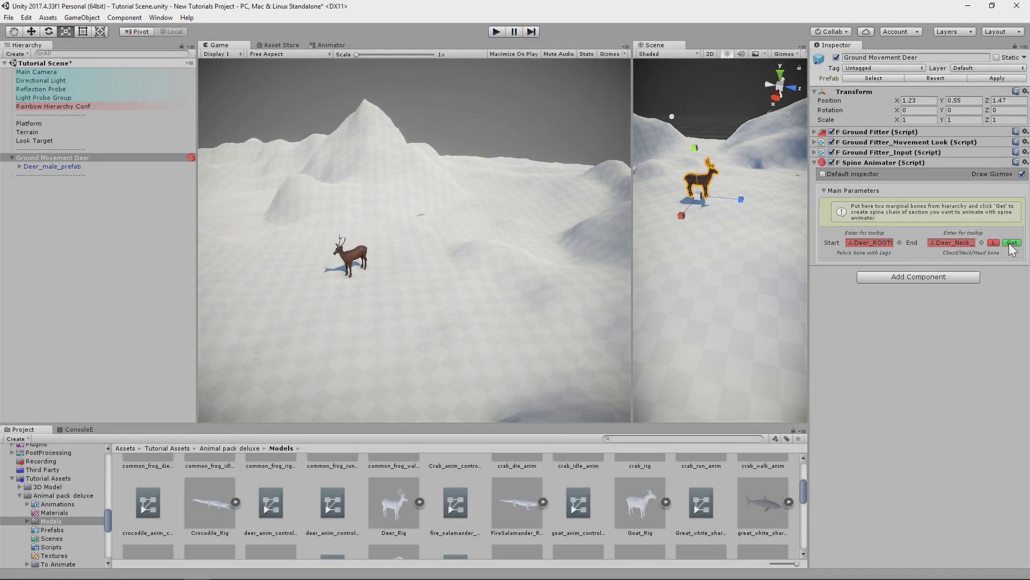
- Generate the deer's spine chain from its root and neck bones, then adjust the Main Pivot Offset Z value while testing in play mode
left_click(1009, 242)
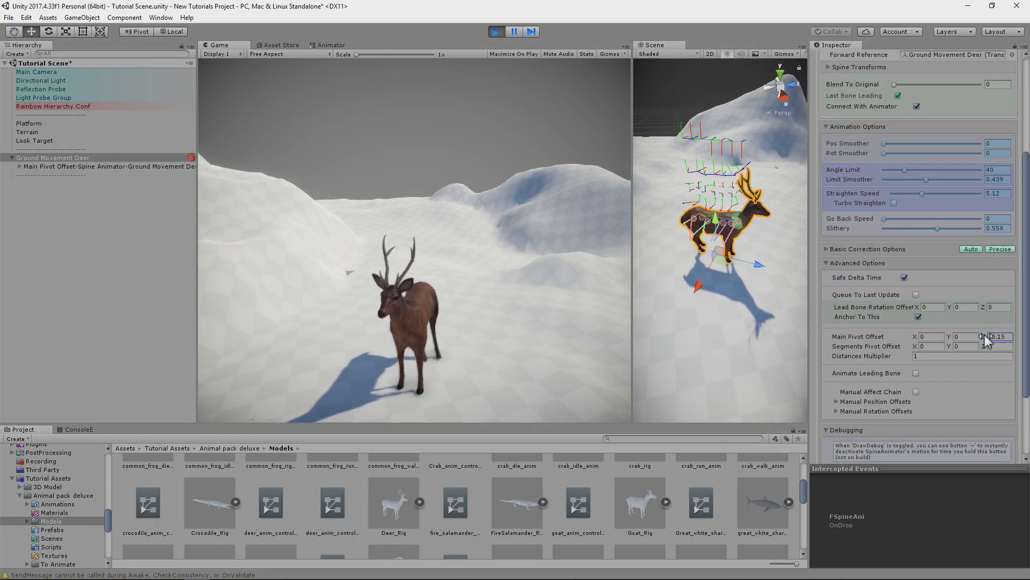
left_click_drag(985, 336, 982, 336)
key("w")
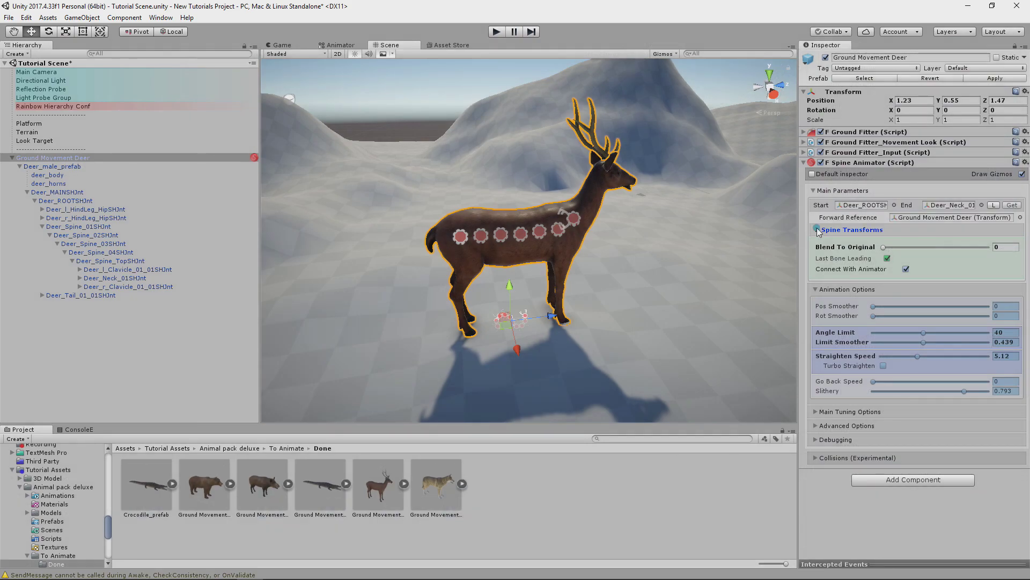
- Remove the Spine_01, Spine_03 and Spine_Top bones from the spine transforms of Ground Movement Deer
left_click(817, 230)
left_click(1009, 250)
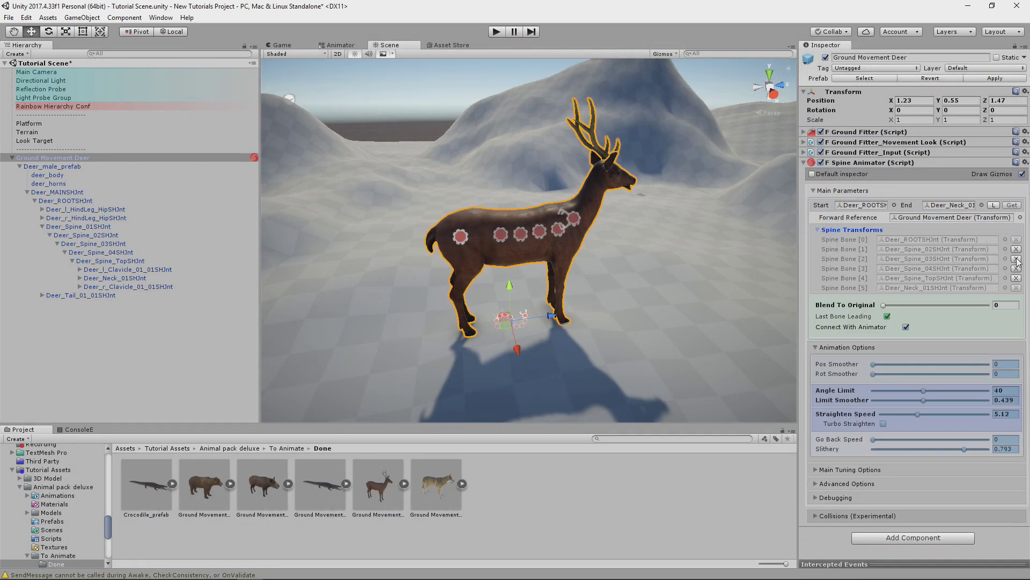
left_click(1016, 260)
left_click(1017, 269)
- Test the deer in play mode and set its Angle Limit to 69.2 and Straighten Speed to 2.71
key("ctrl+p")
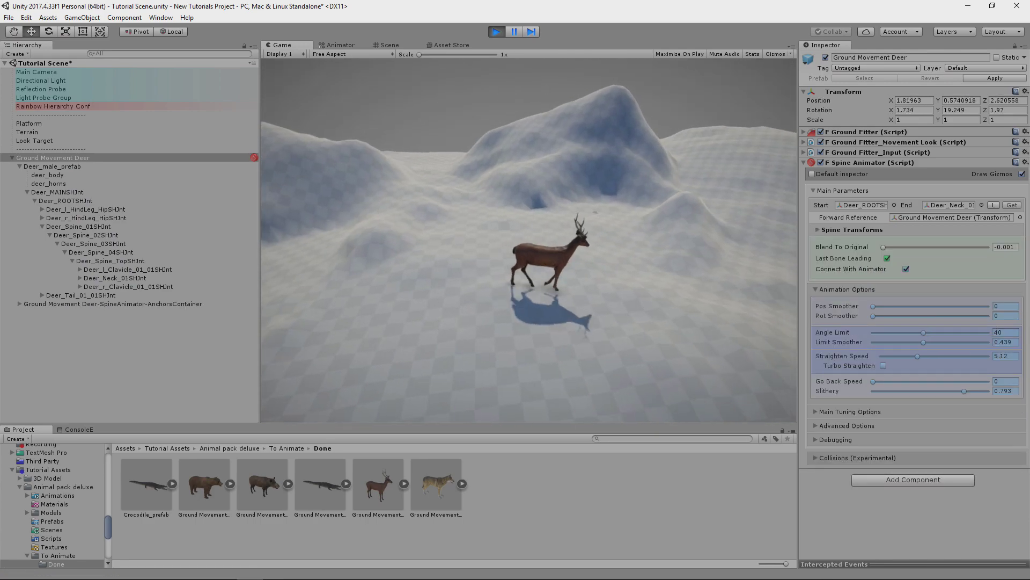
key("w")
key("d")
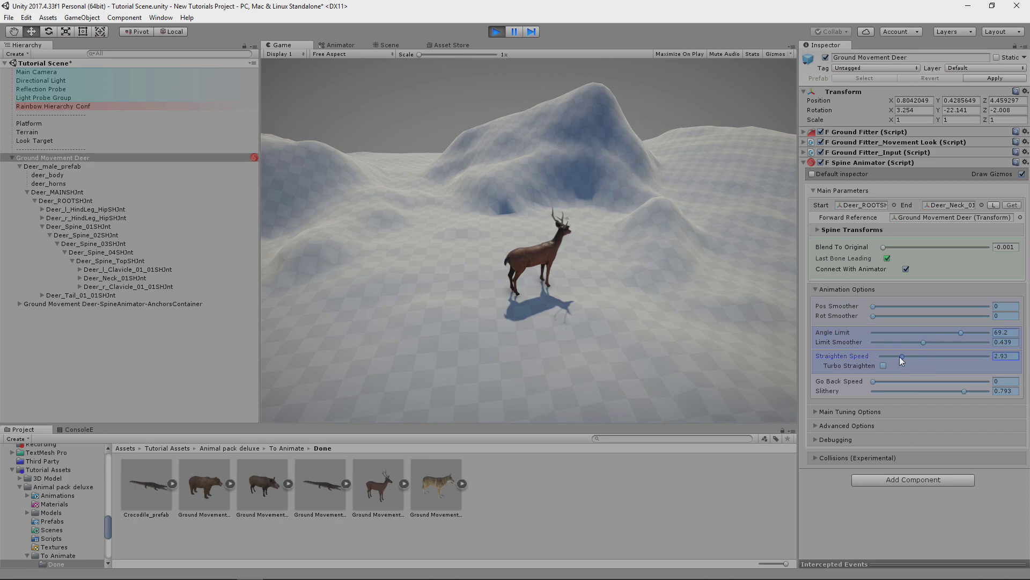
left_click_drag(899, 357, 897, 355)
- Set the deer's Main Pivot Offset Z to -0.63 in the main tuning options and test turning in both directions
left_click(839, 411)
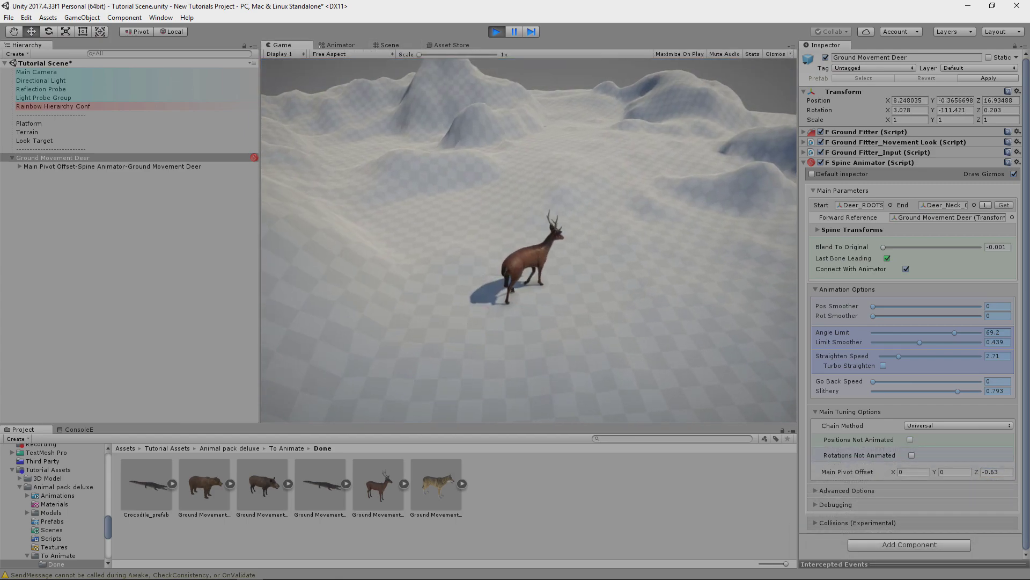
key("a")
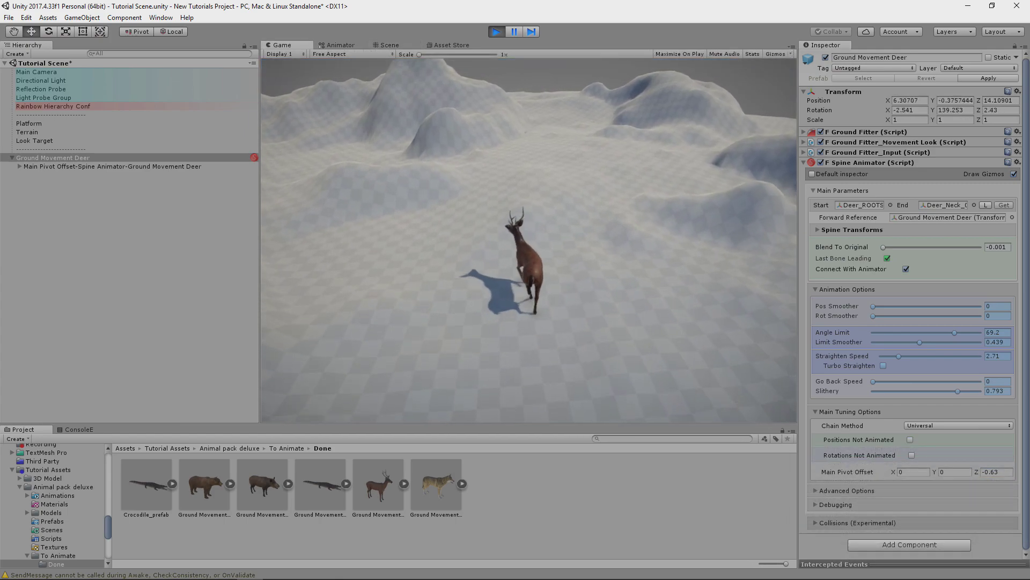
key("d")
key("a")
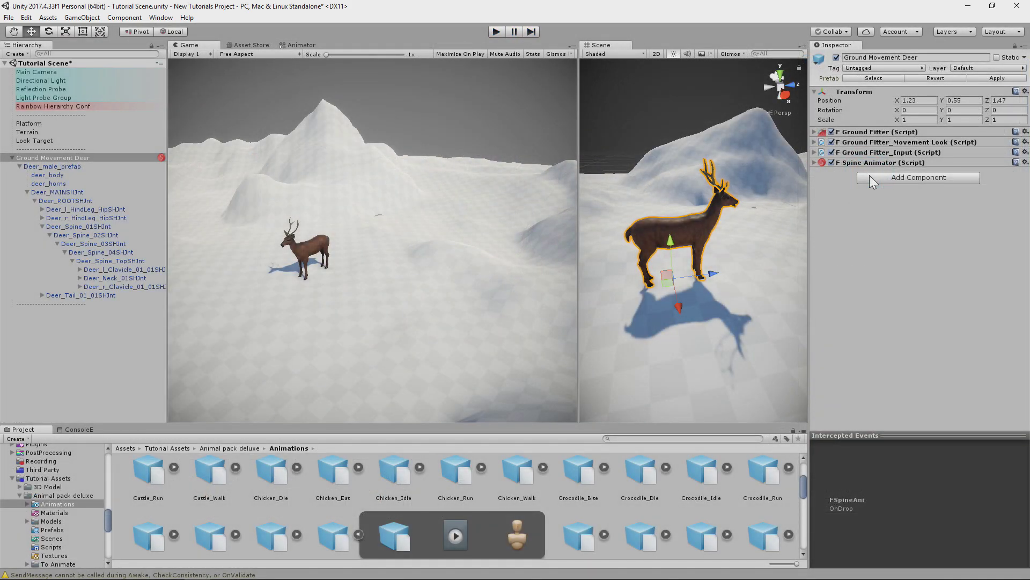
- Add an FLook Animator component to Ground Movement Deer and find its lead bone automatically
left_click(869, 175)
type("look")
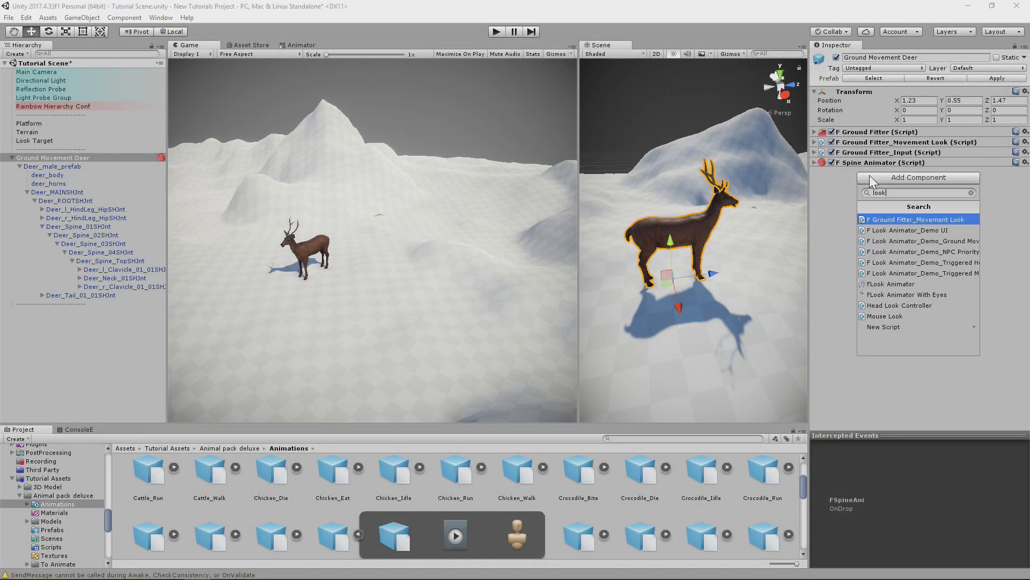
left_click(891, 283)
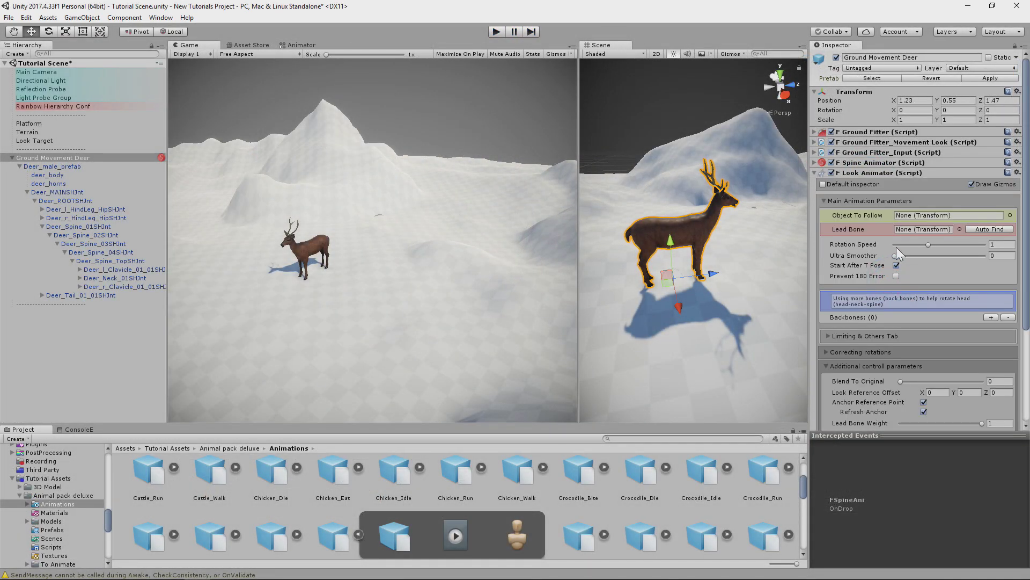
left_click(990, 230)
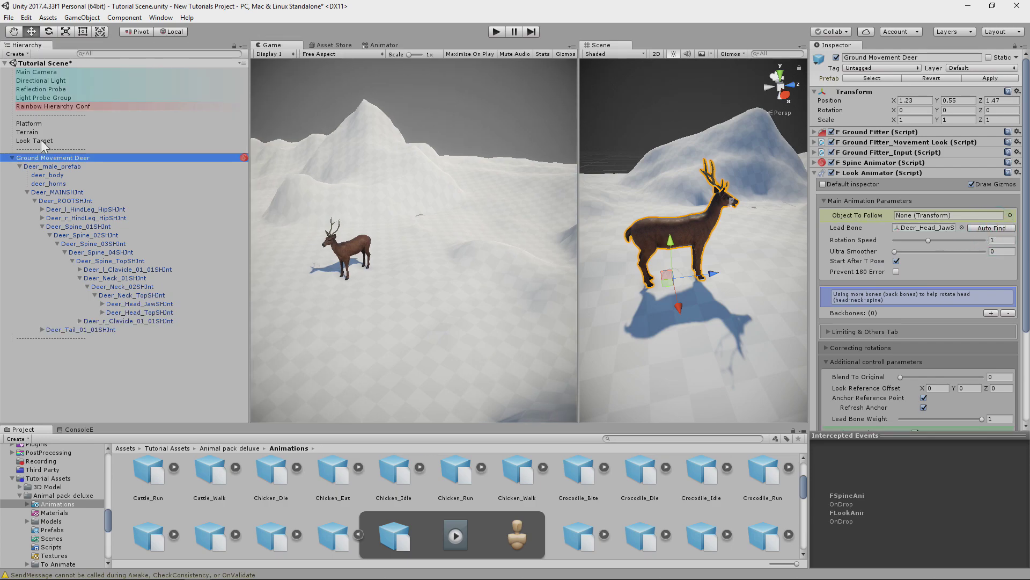
- Assign Look Target as the object to follow in the deer's Look Animator and add three backbones
left_click(923, 228)
left_click_drag(918, 220, 919, 215)
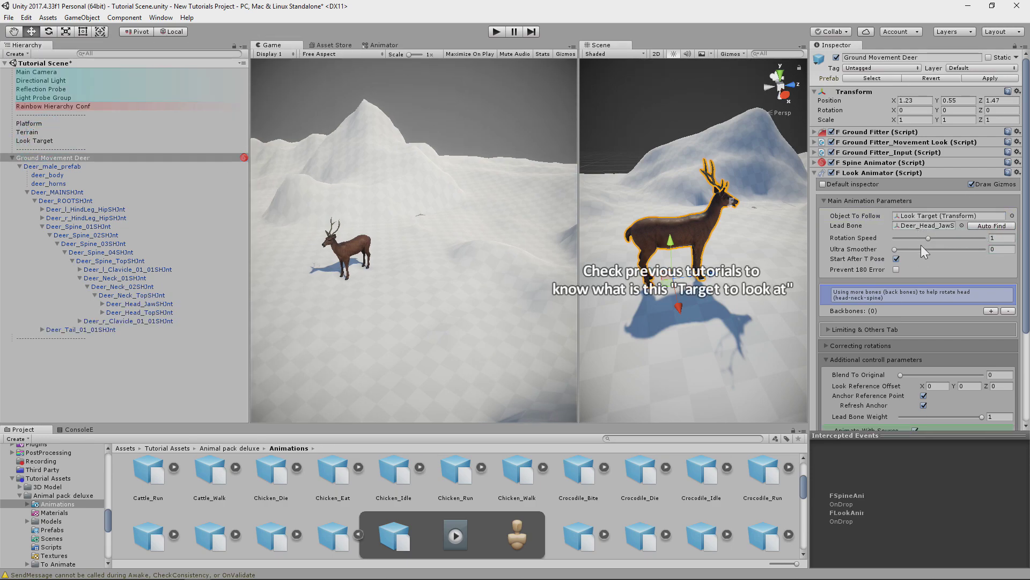
left_click(990, 311)
left_click(991, 310)
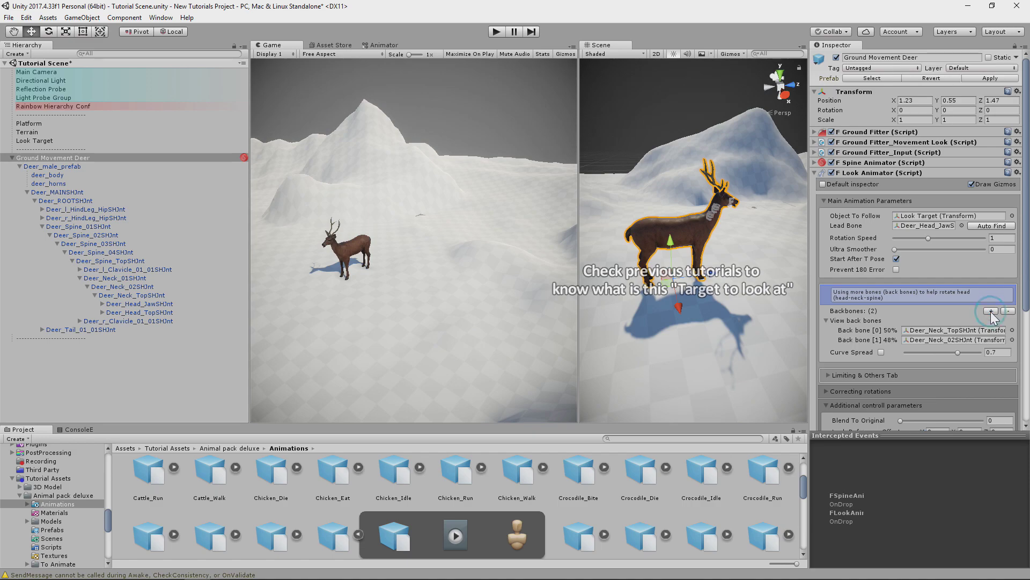
left_click(991, 311)
- Walk the deer in play mode and examine how its head follows Look Target
left_click(497, 31)
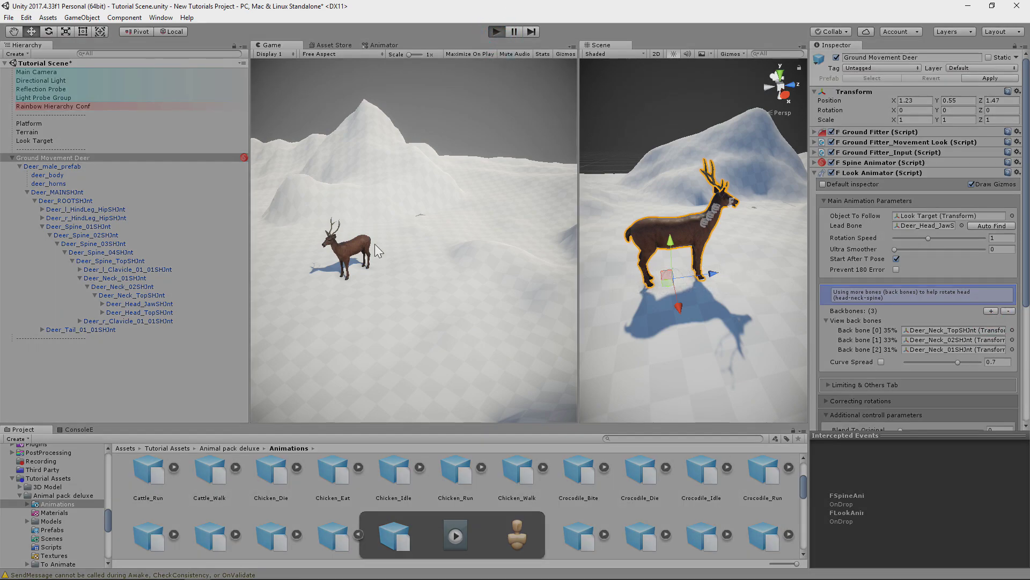
key("w")
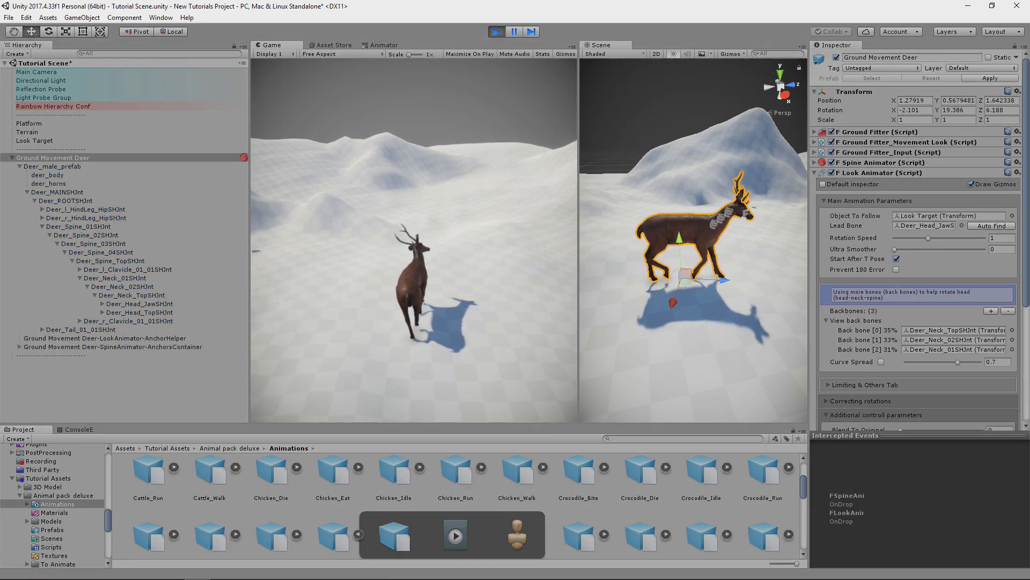
key("Escape")
left_click_drag(789, 239, 612, 268, "alt")
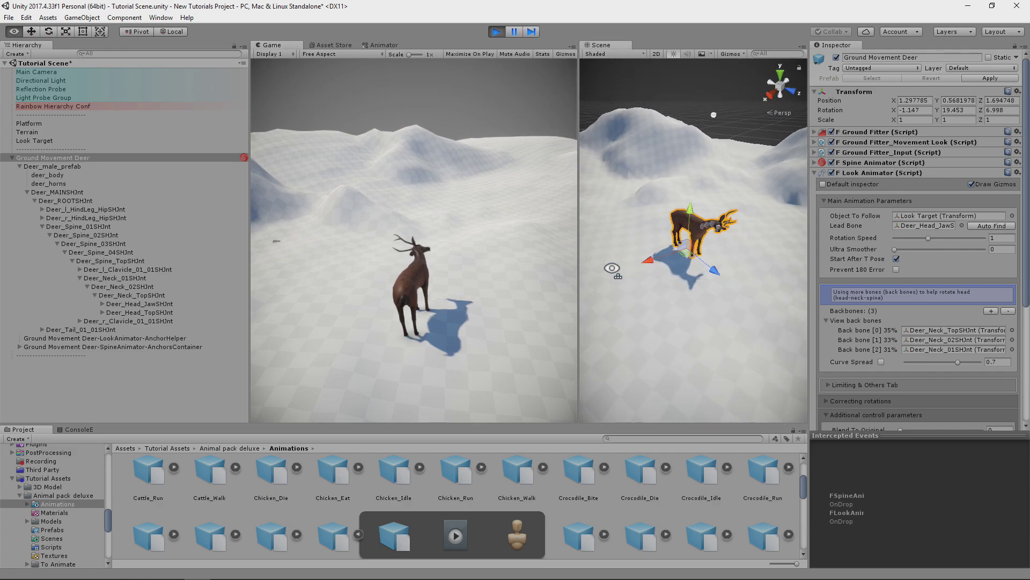
left_click(45, 140)
key("f")
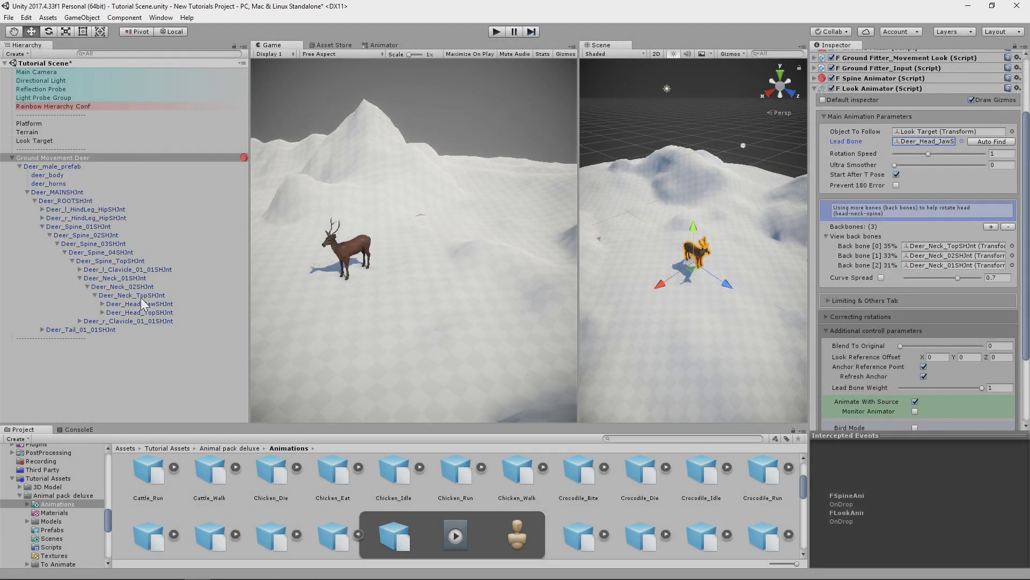
- Set the Look Animator's lead bone to Deer_Neck_TopSHJnt and remove one backbone
left_click_drag(141, 297, 931, 153)
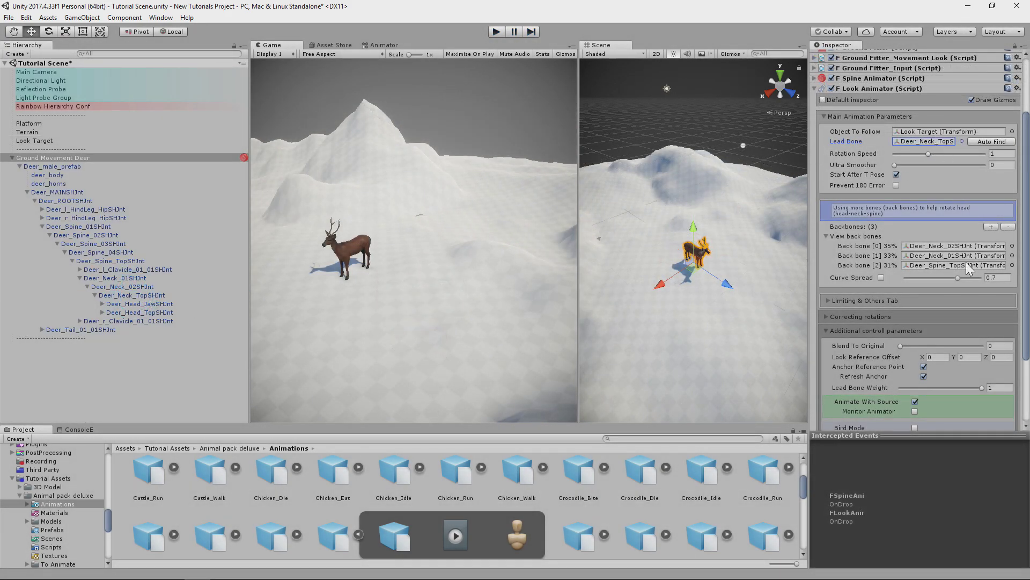
left_click(1009, 226)
- Select Look Target and run play mode to test the deer's head tracking with the changed bones
key("w")
right_click_drag(683, 250, 789, 268)
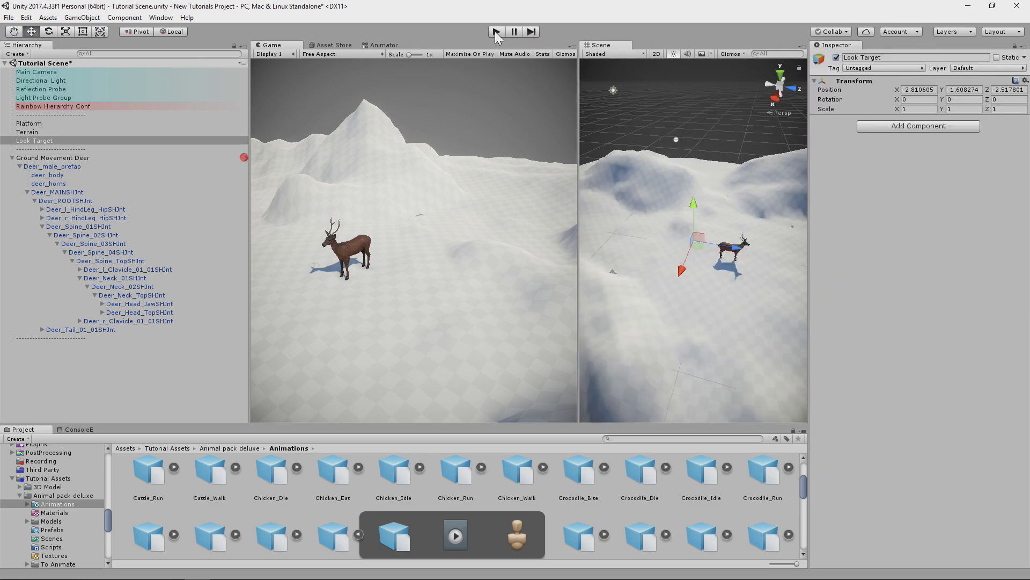
left_click(497, 31)
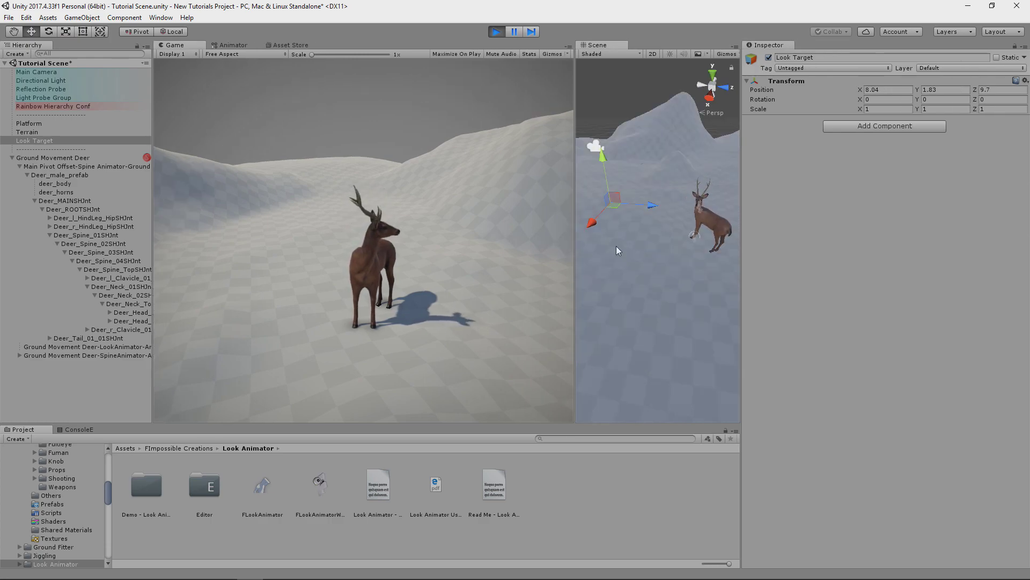
- Trim the Deer_idle clip to frames 51 to 76, with Loop Time and Loop Pose enabled, in the import settings
left_click(233, 45)
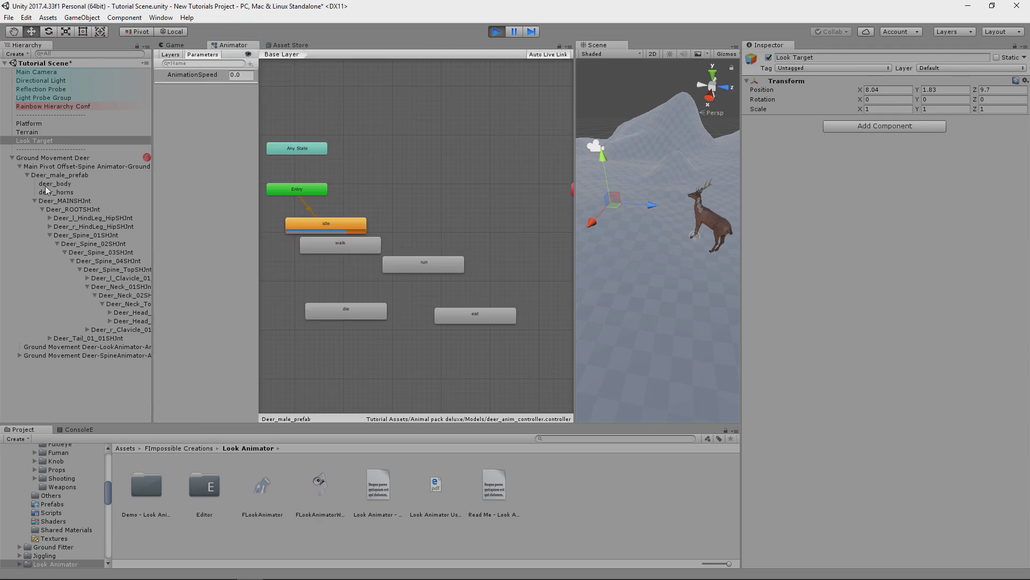
left_click(326, 224)
left_click(885, 80)
left_click(457, 509)
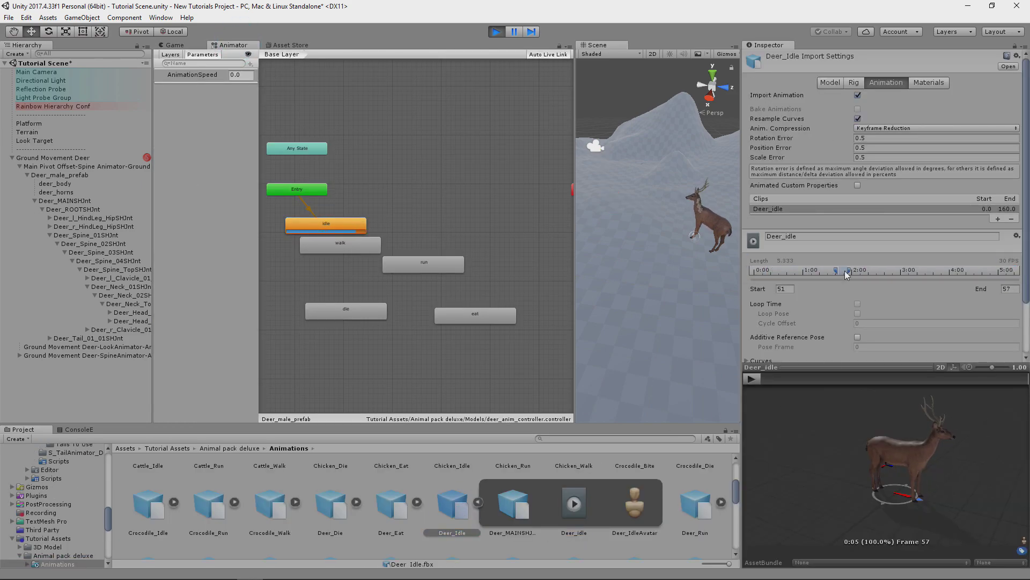
scroll(804, 342, "down", 3)
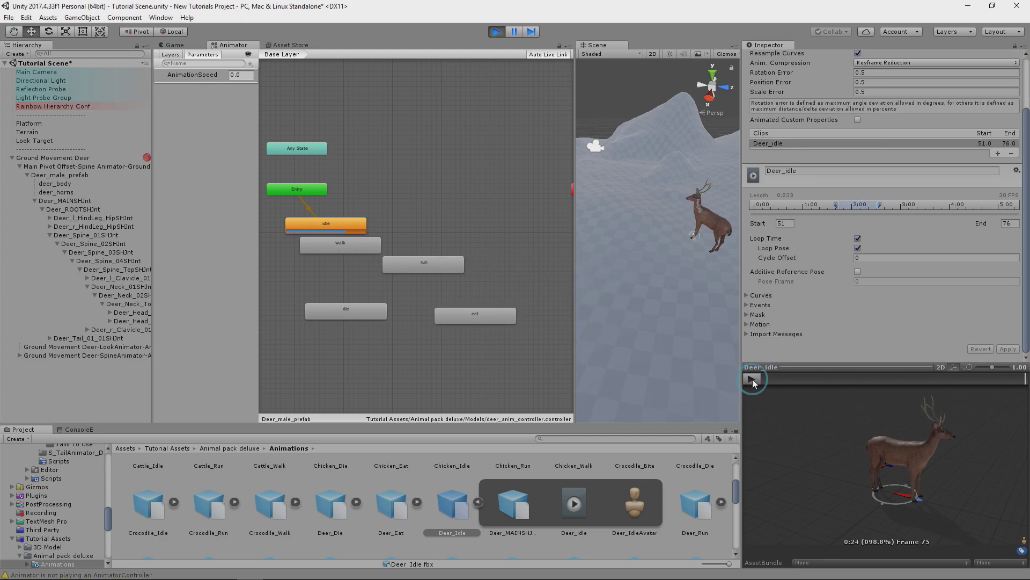
left_click(616, 210)
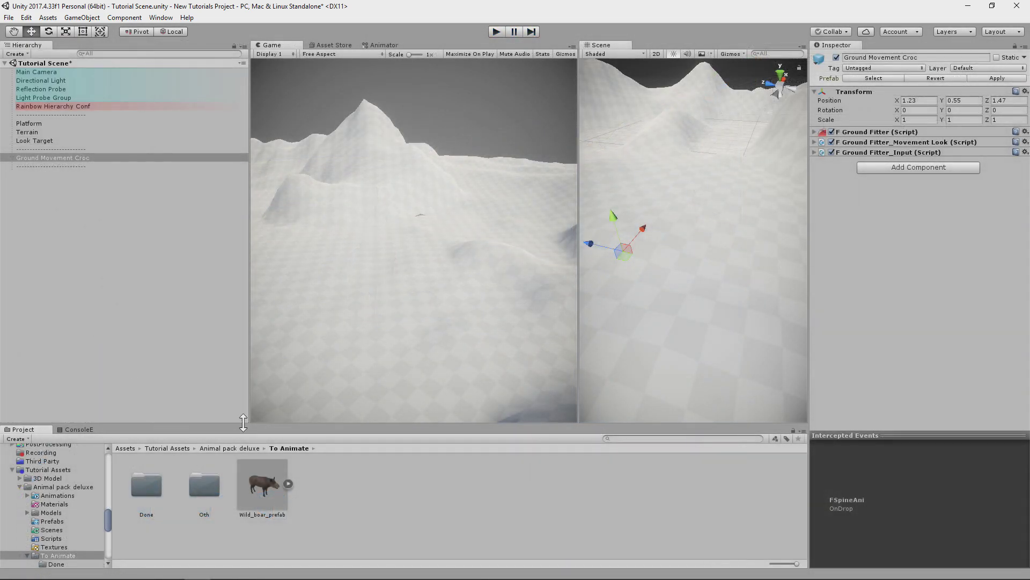
- Place Wild_boar_prefab in the scene as a child of Ground Movement Croc and rename the parent Ground Movement Boar
left_click_drag(263, 500, 703, 290)
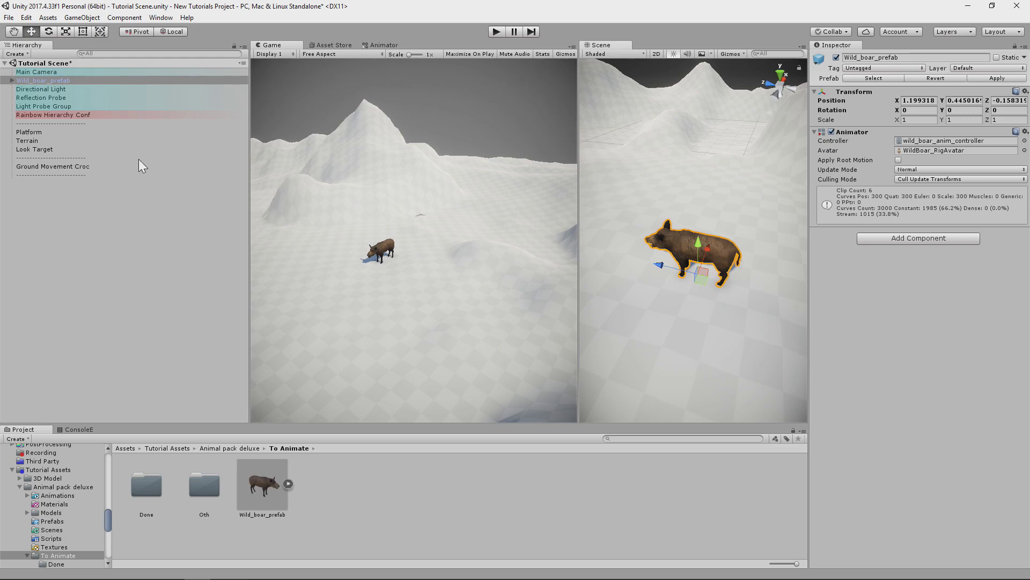
left_click_drag(51, 82, 60, 159)
left_click(92, 158)
left_click(91, 158)
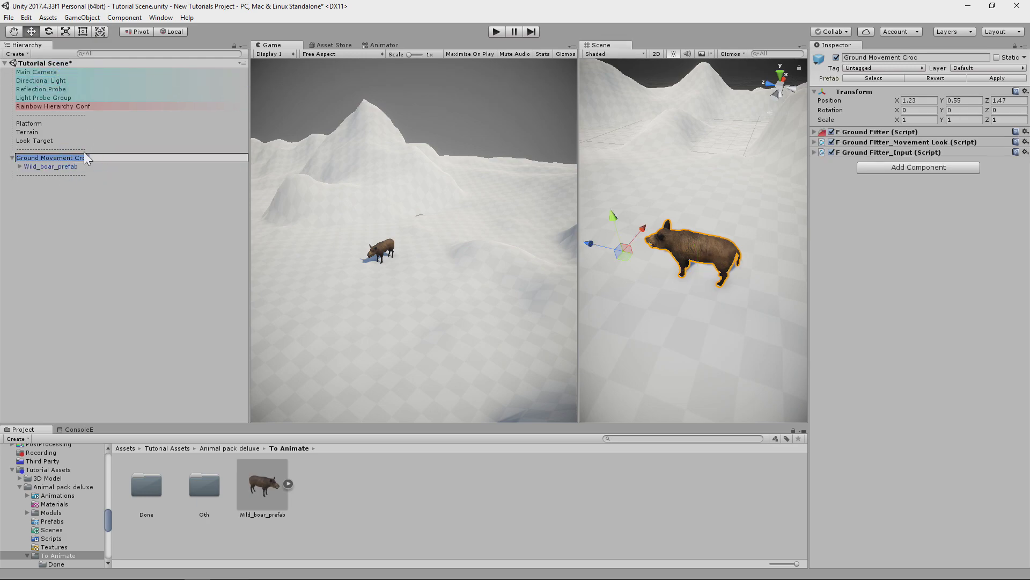
double_click(82, 157)
- Set the position of Wild_boar_prefab to X 0, Y 0, Z 0 within its parent
left_click(70, 166)
left_click(919, 100)
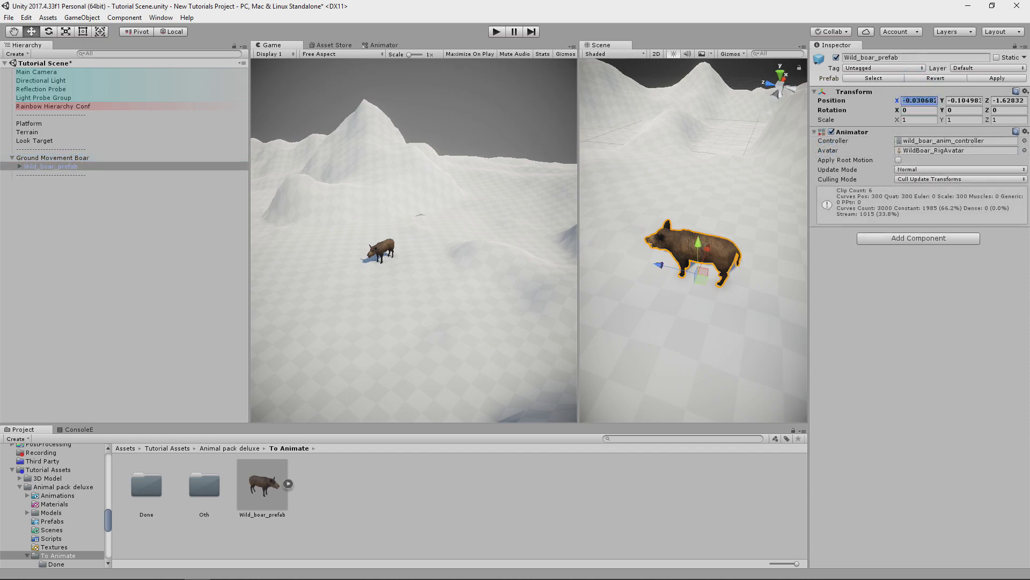
type("0")
key("Tab")
type("0")
key("Tab")
type("0")
middle_click_drag(642, 202, 671, 208)
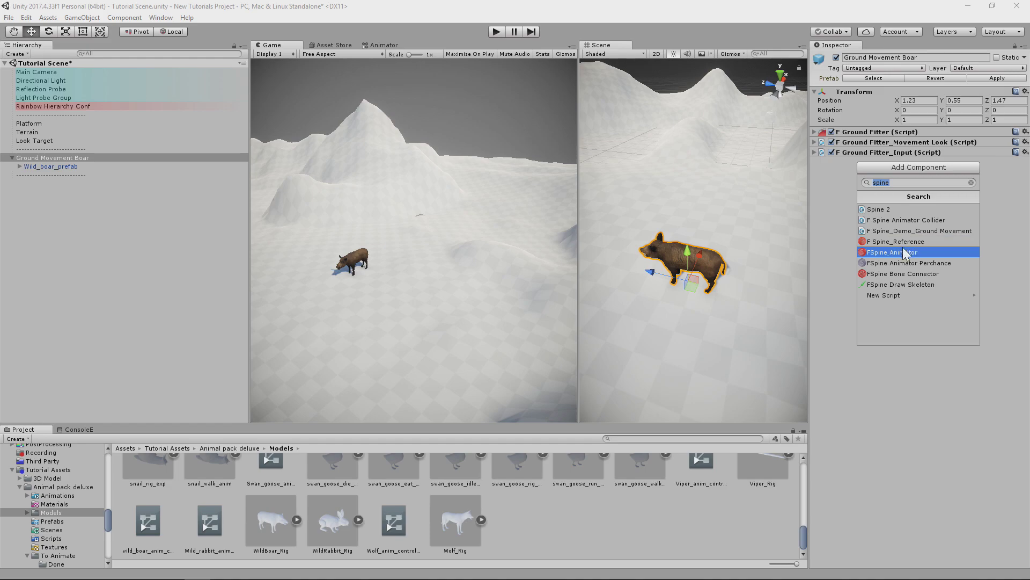
- Add an FSpine Animator component to Ground Movement Boar, set its Angle Limit to 35.6 and start play mode
left_click(906, 252)
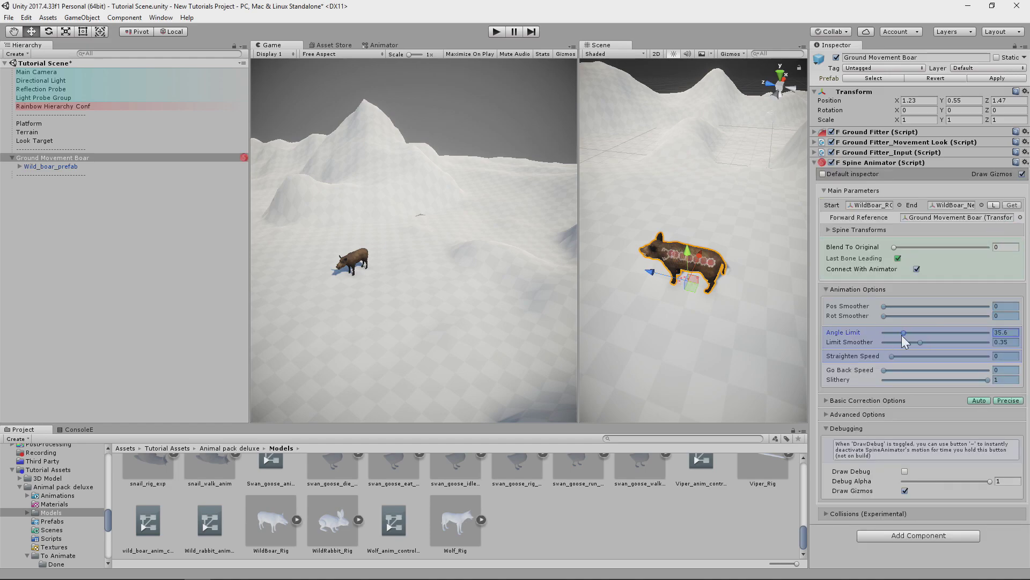
left_click(497, 32)
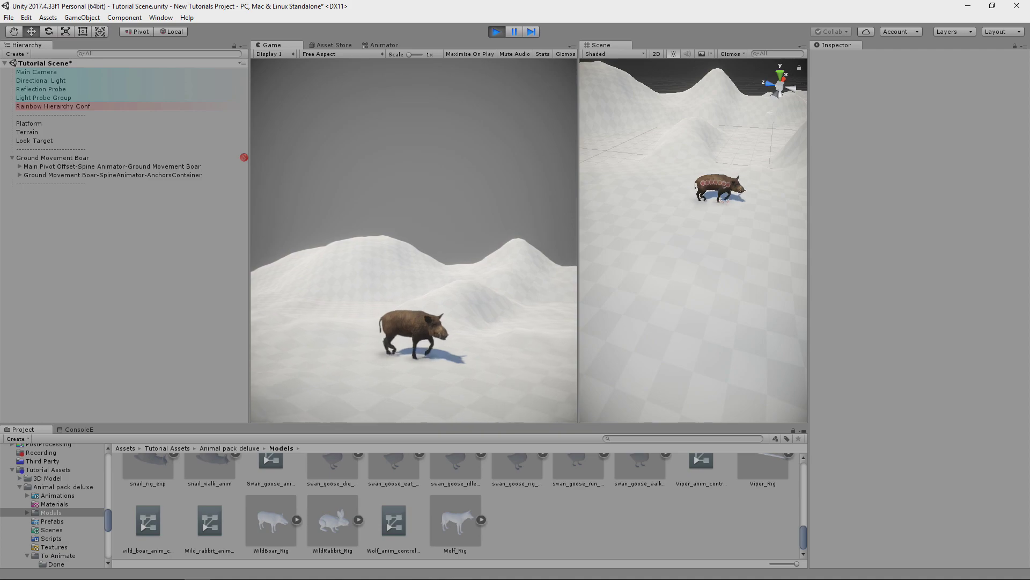
- Compare the boar's movement in play mode with Positions Not Animated on and off, leaving the option off
left_click(161, 158)
scroll(857, 375, "down", 3)
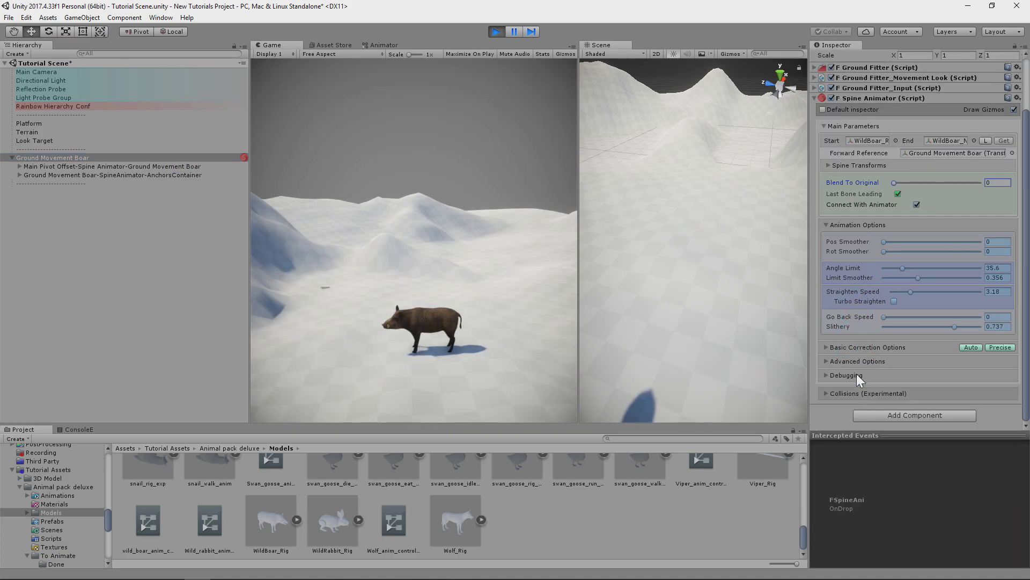
left_click(829, 349)
scroll(912, 349, "down", 3)
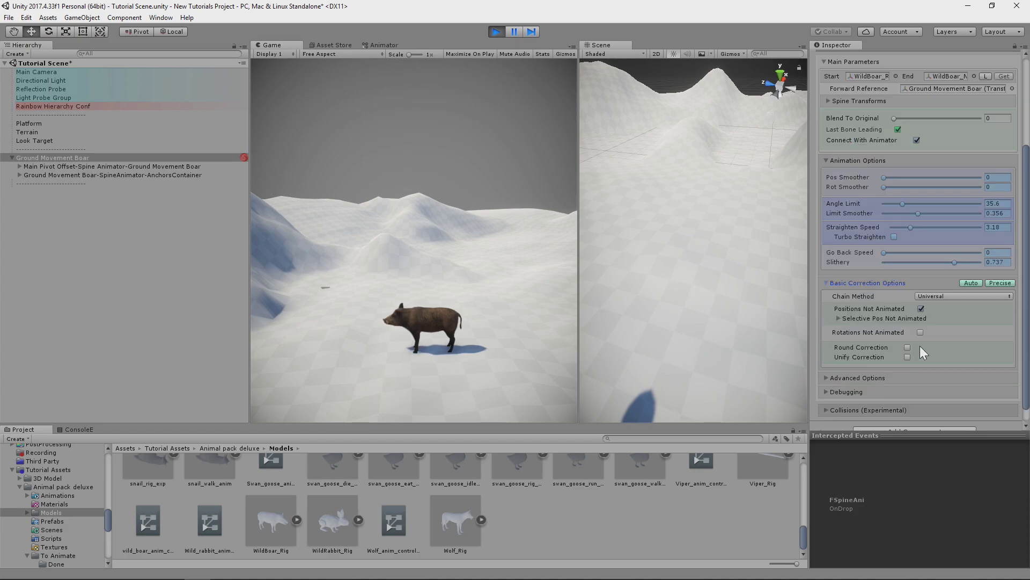
left_click(920, 309)
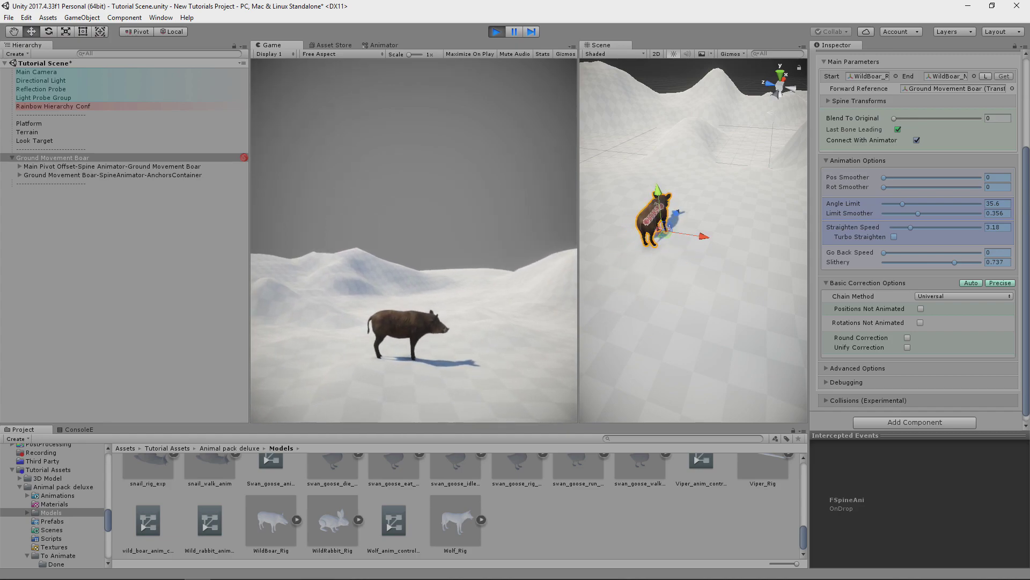
left_click(921, 308)
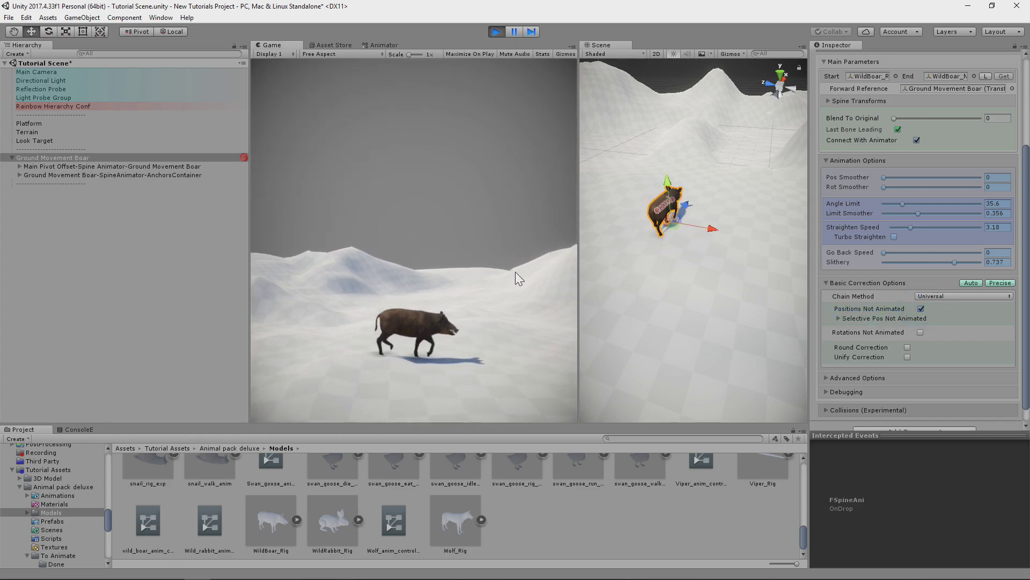
left_click(921, 309)
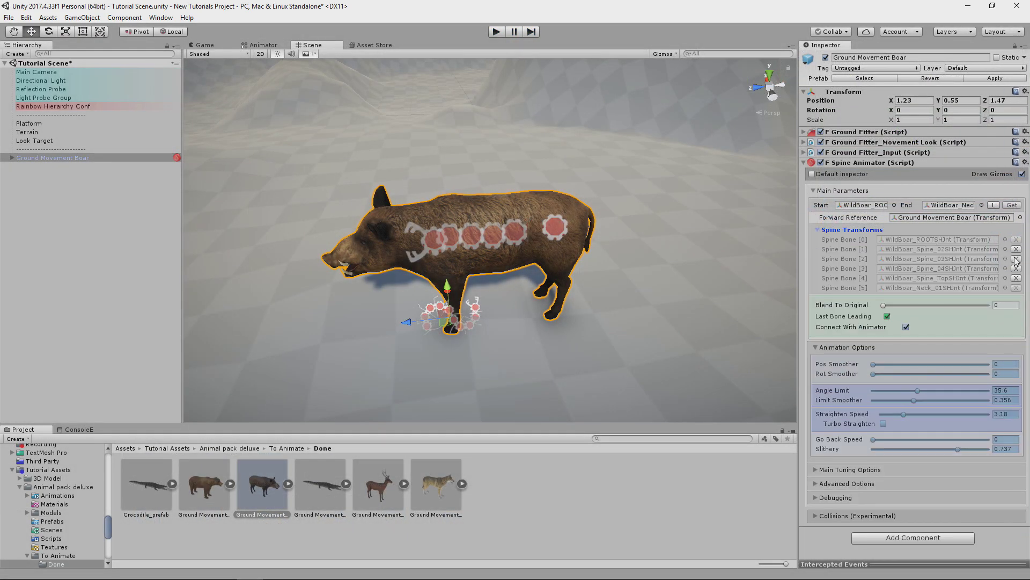
- Remove the boar's Spine_03 and Spine_Top bones and set Angle Limit to 62.6, Limit Smoother to 0.271 and Straighten Speed to 2.12
left_click(1015, 259)
left_click(1016, 269)
left_click_drag(948, 370, 952, 371)
left_click_drag(914, 380, 896, 394)
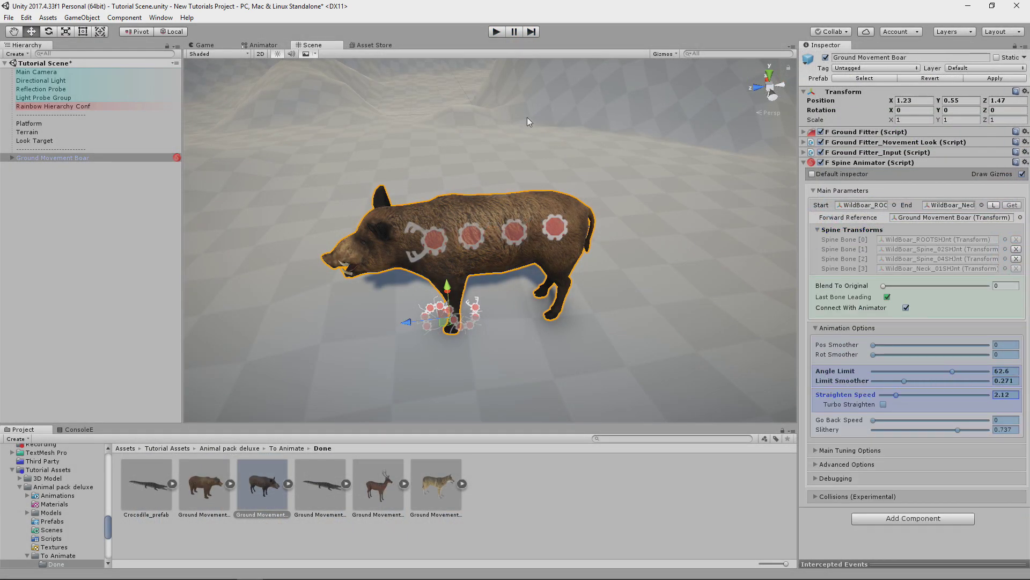
- Test the boar's spine motion in play mode by walking and turning it
left_click(501, 30)
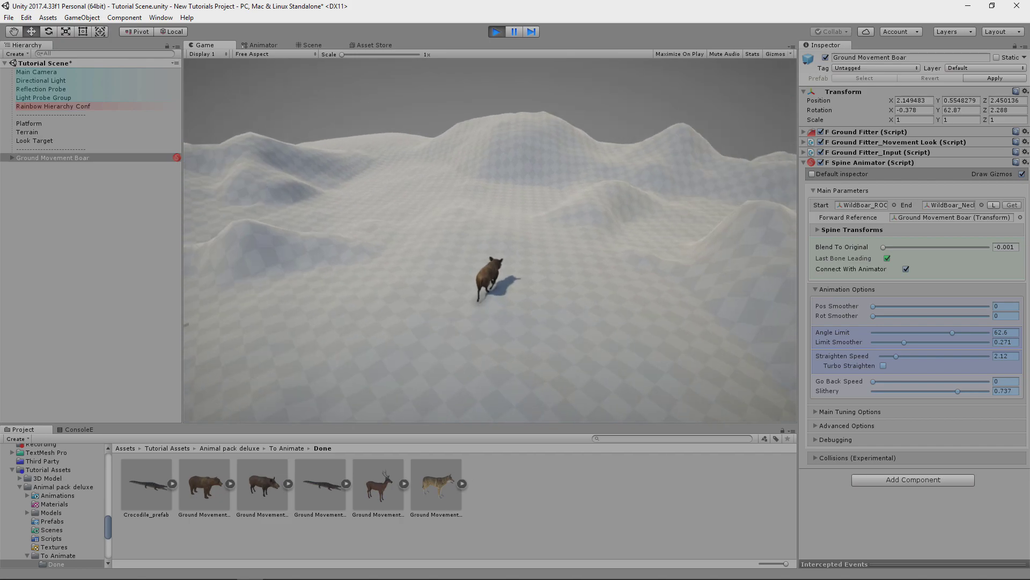
key("a")
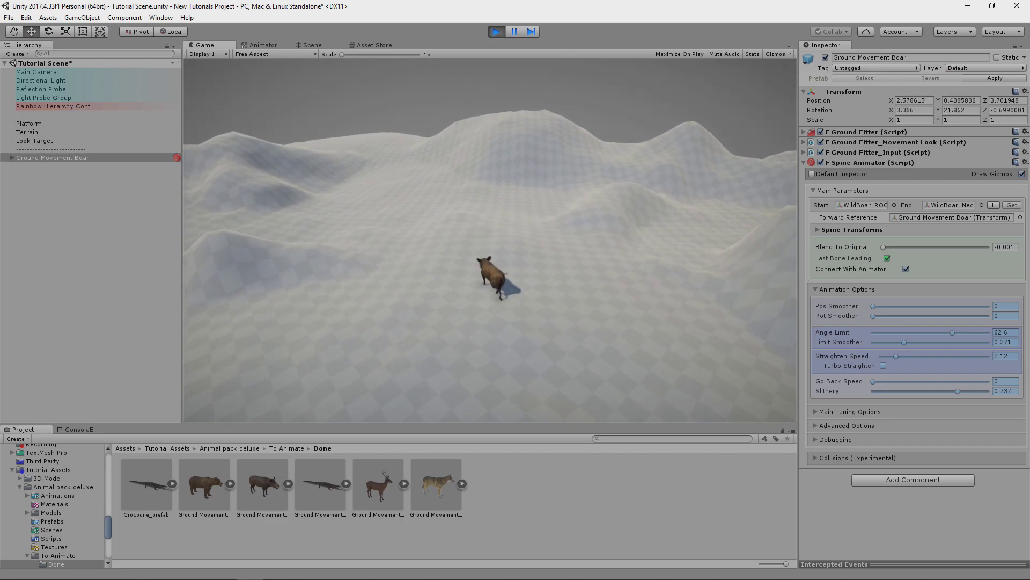
key("w")
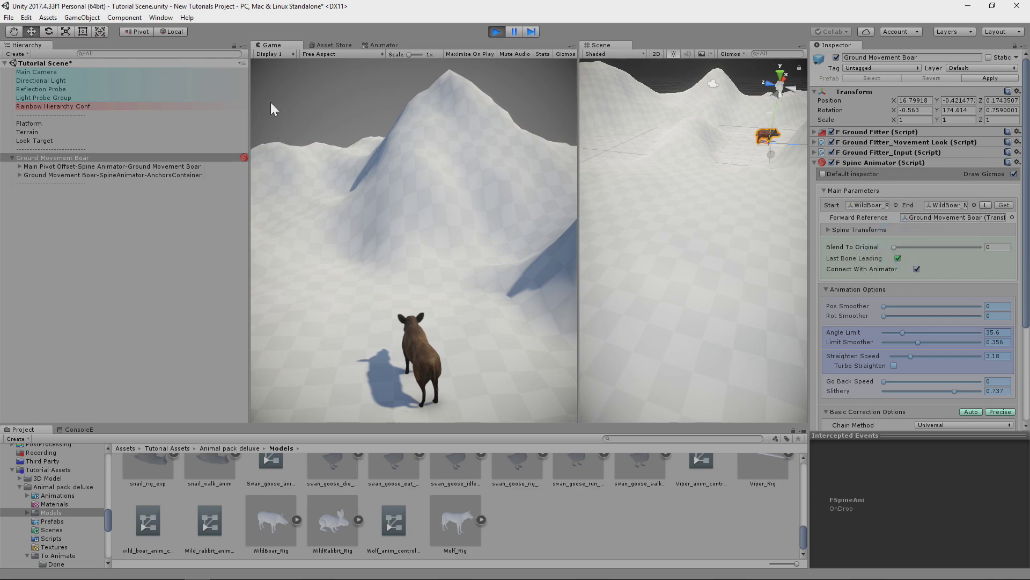
- Stop play mode and paste the copied Spine Animator component values onto Ground Movement Boar
left_click(497, 32)
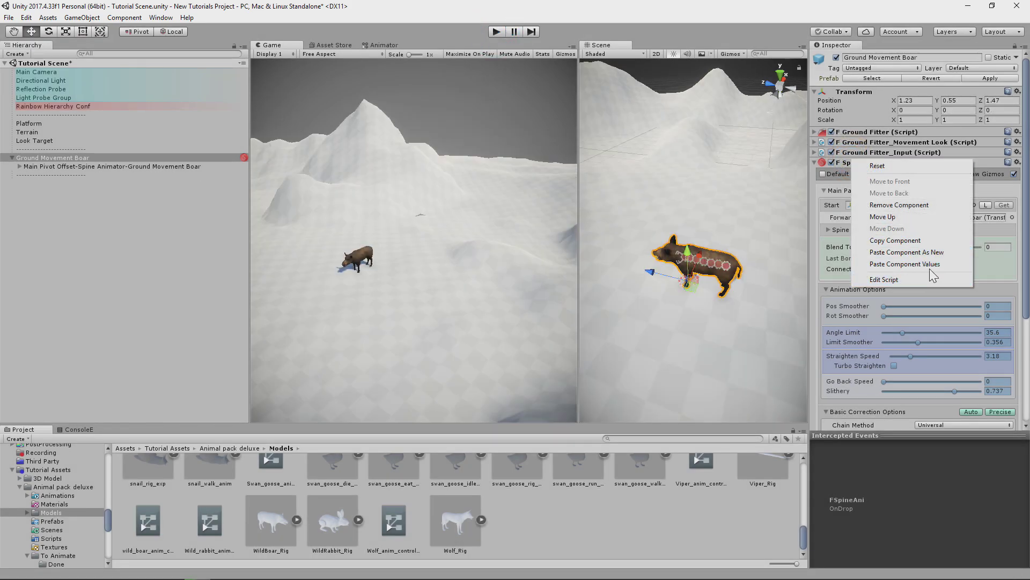
left_click(929, 264)
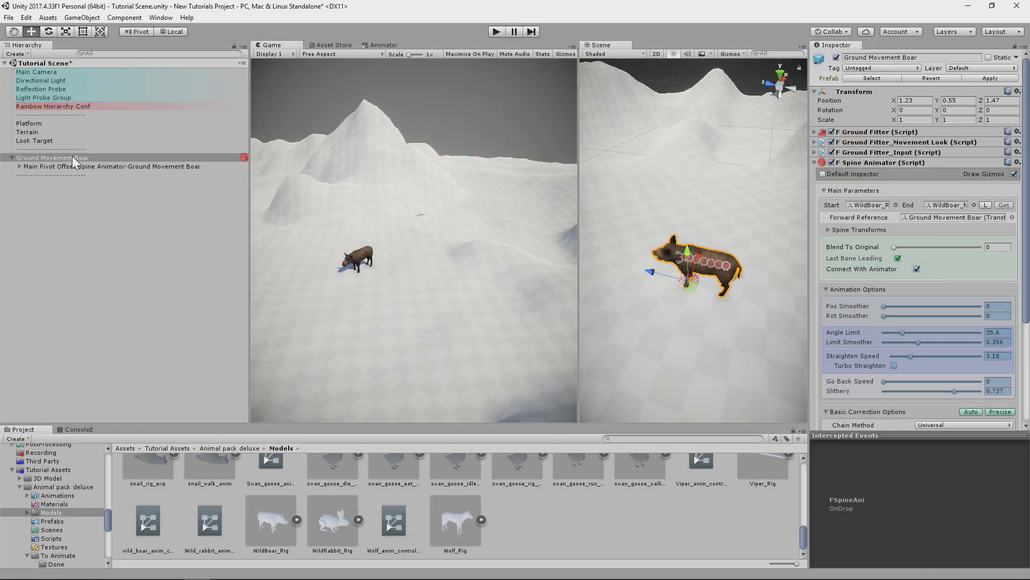
- Locate the linked croc prefab and save Ground Movement Boar as its own prefab in the Done folder
left_click(857, 78)
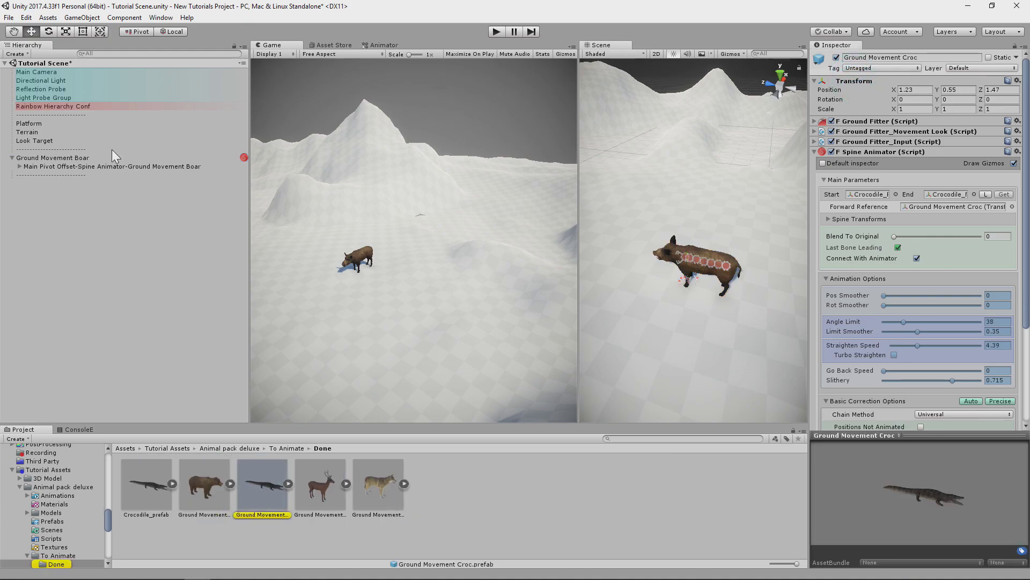
left_click_drag(288, 273, 523, 511)
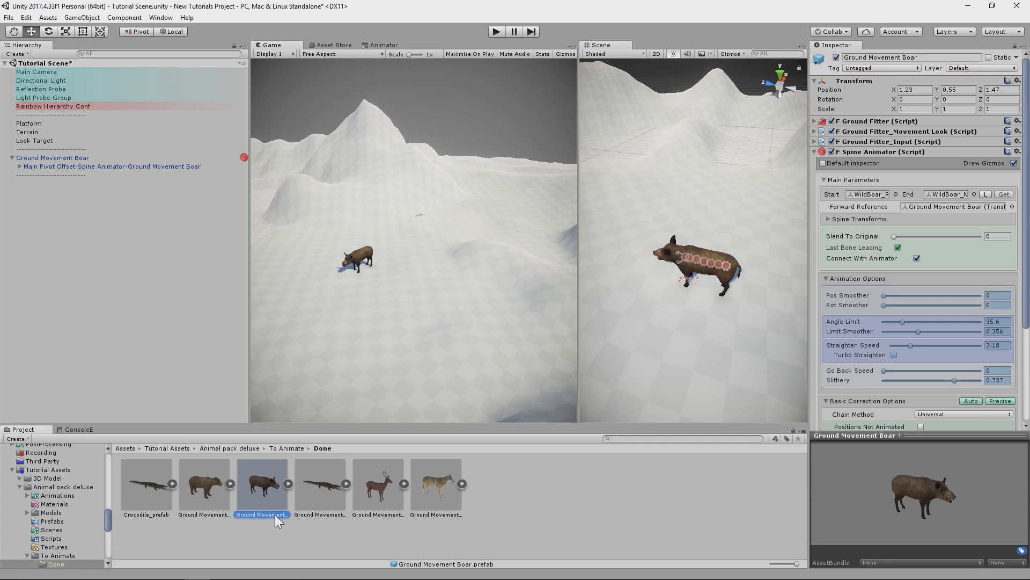
left_click(87, 154)
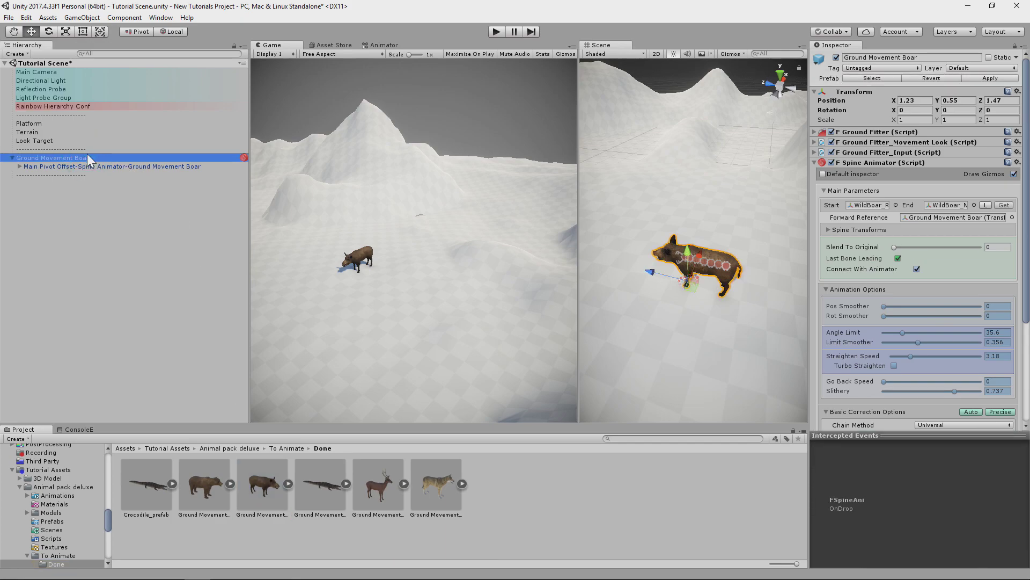
- Run the scene in play mode to view the bear, wolf, crocodile, deer and boar moving together
left_click(123, 279)
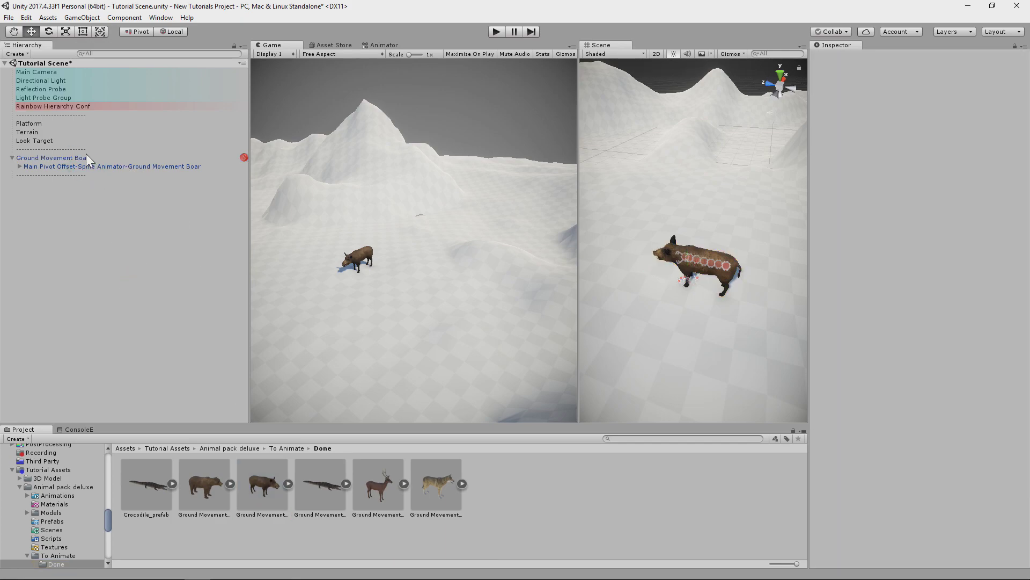
key("ctrl+p")
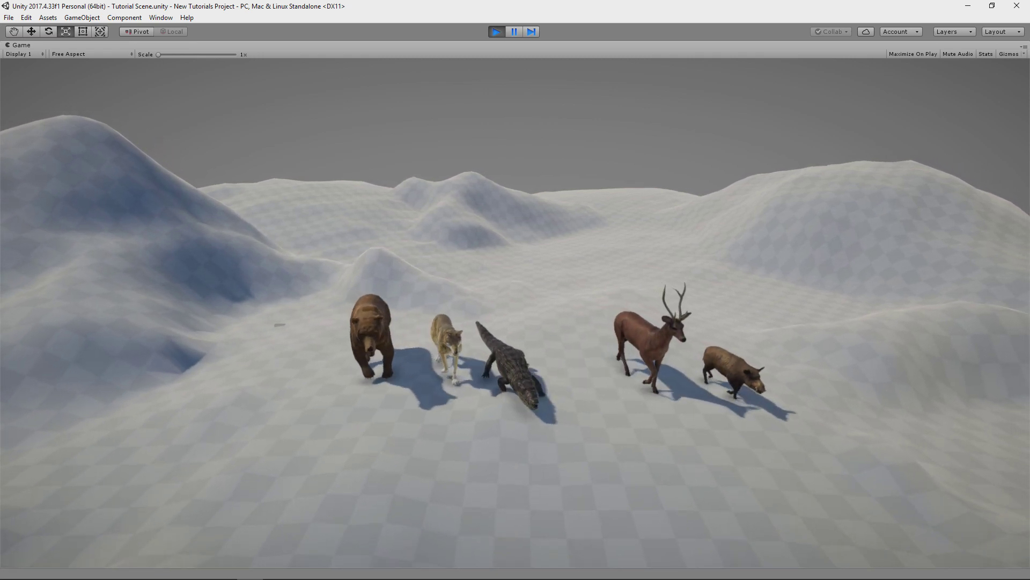